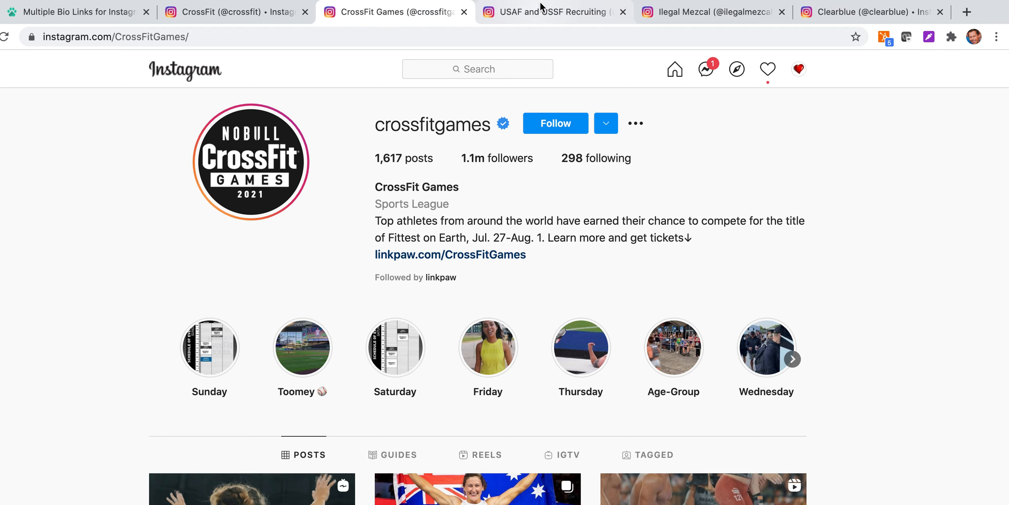
# Look through the Instagram profiles of USAF and USSF Recruiting, Ilegal Mezcal, Clearblue and CrossFit.
pyautogui.click(546, 12)
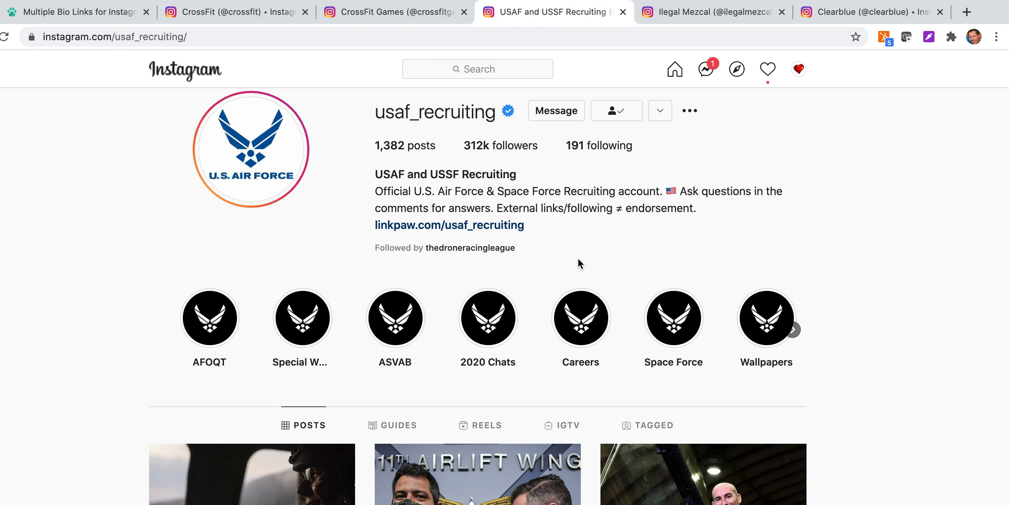
pyautogui.click(706, 11)
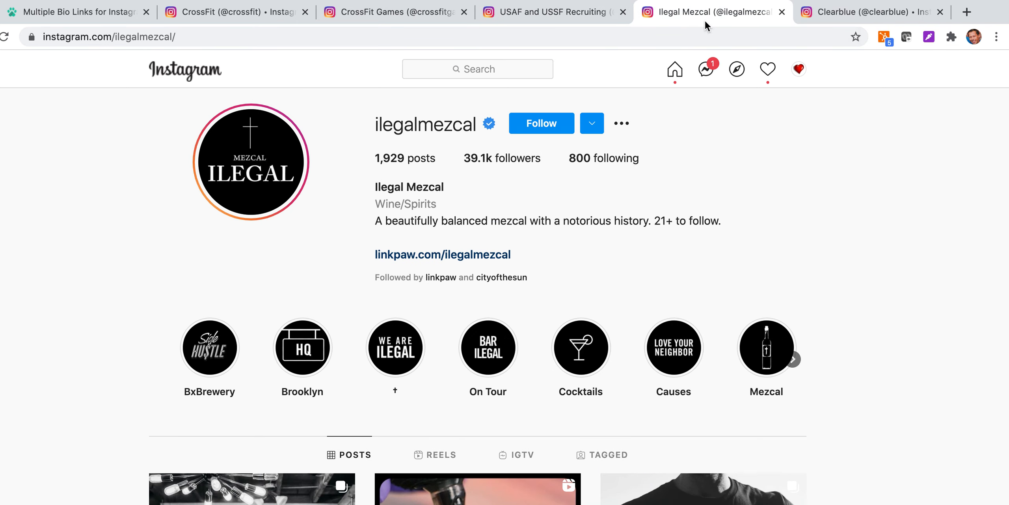
pyautogui.click(839, 21)
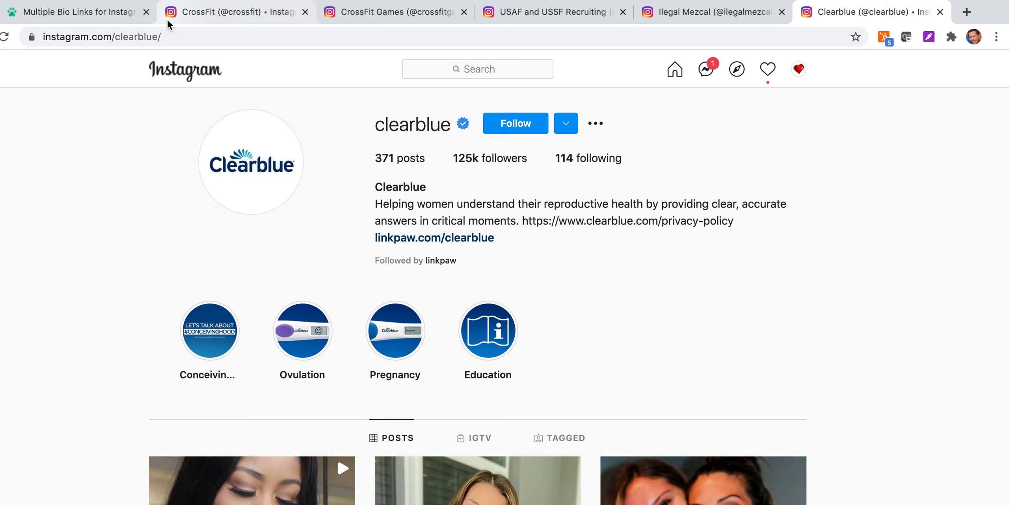
pyautogui.click(191, 11)
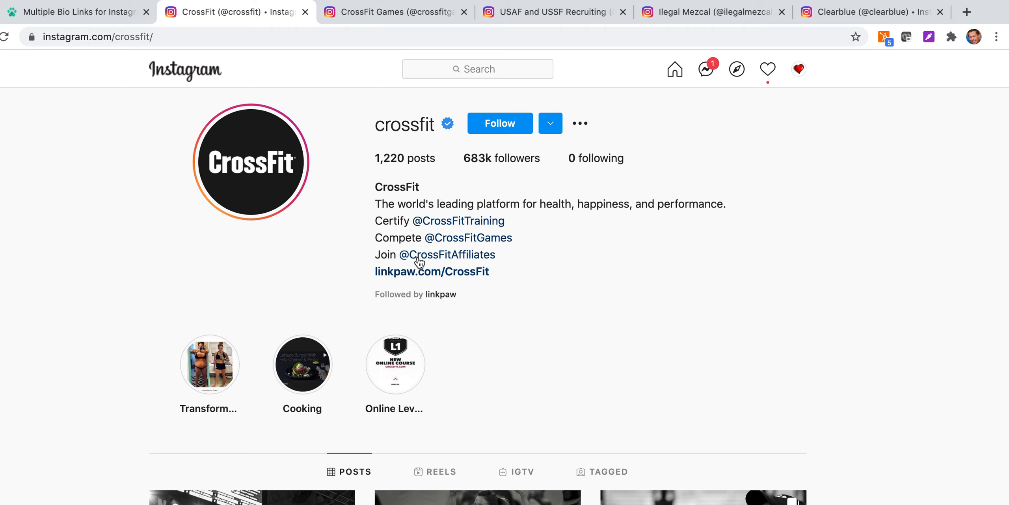
# Open the clearblue.com website in a new browser tab.
pyautogui.click(967, 12)
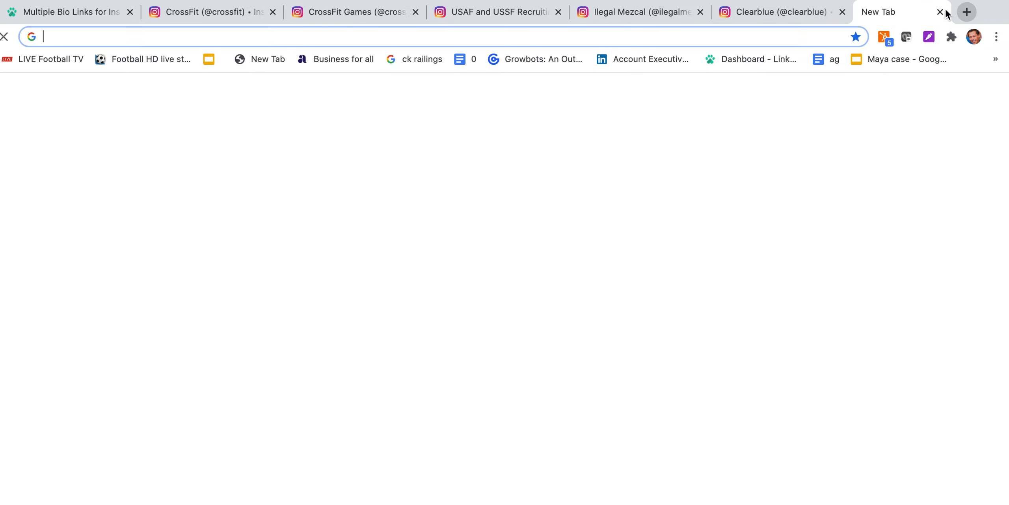
pyautogui.click(582, 36)
pyautogui.write('clearb')
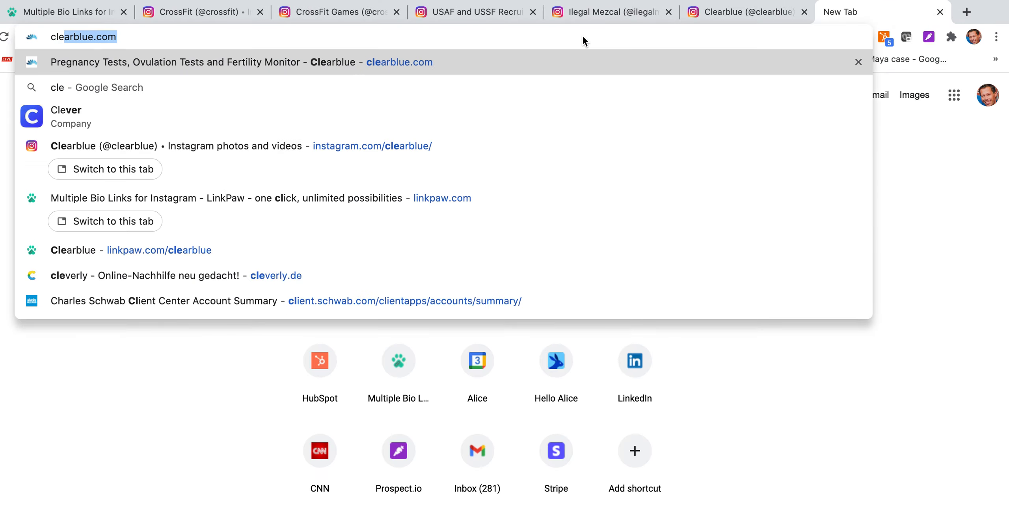
pyautogui.write('lue.com')
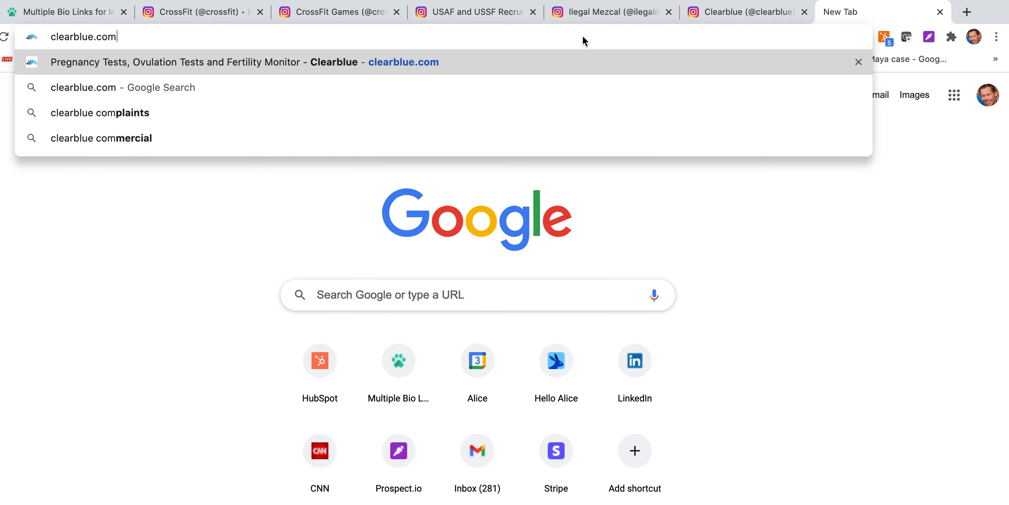
pyautogui.press('Return')
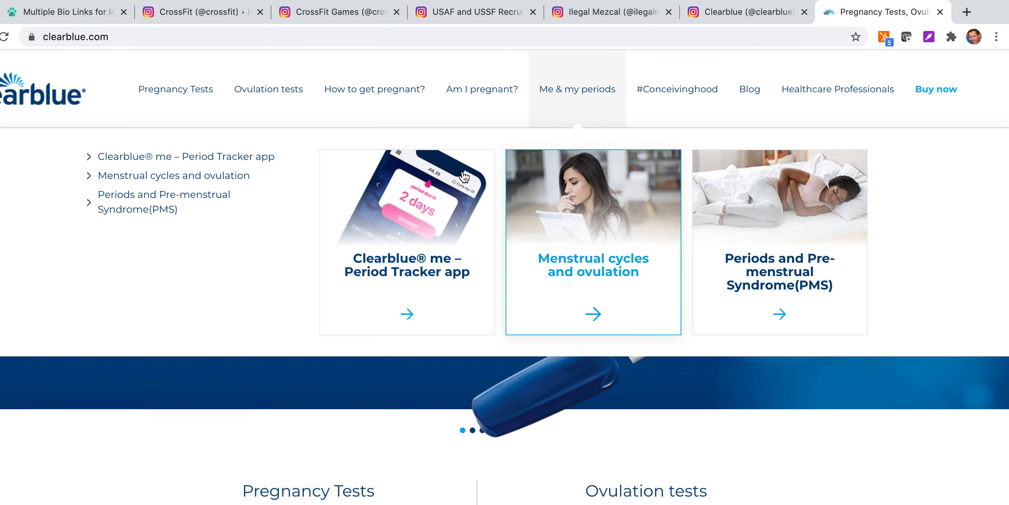
# Examine the Clearblue homepage, including its navigation categories and its ovulation and pregnancy test content.
pyautogui.moveTo(192, 101)
pyautogui.moveTo(375, 114)
pyautogui.scroll(-15, 192, 182)
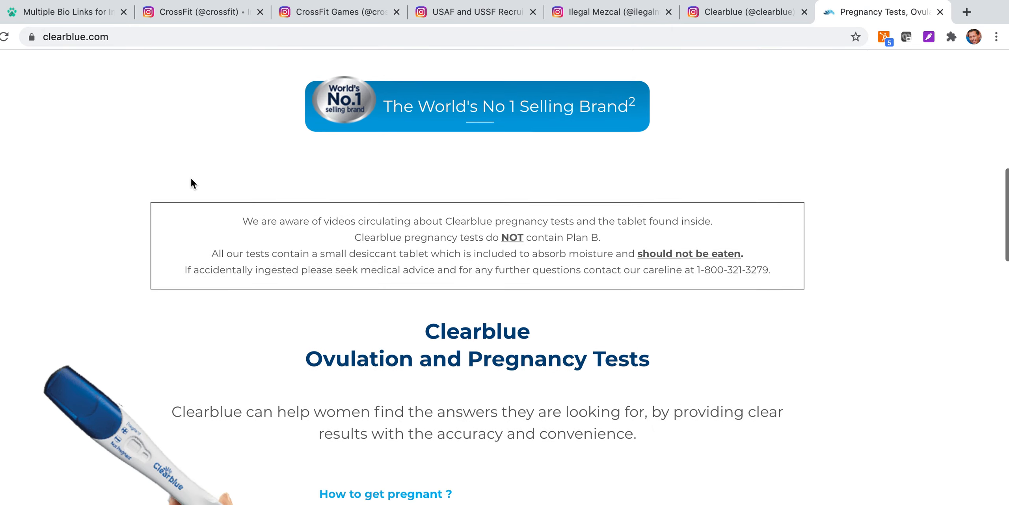
pyautogui.scroll(15, 191, 179)
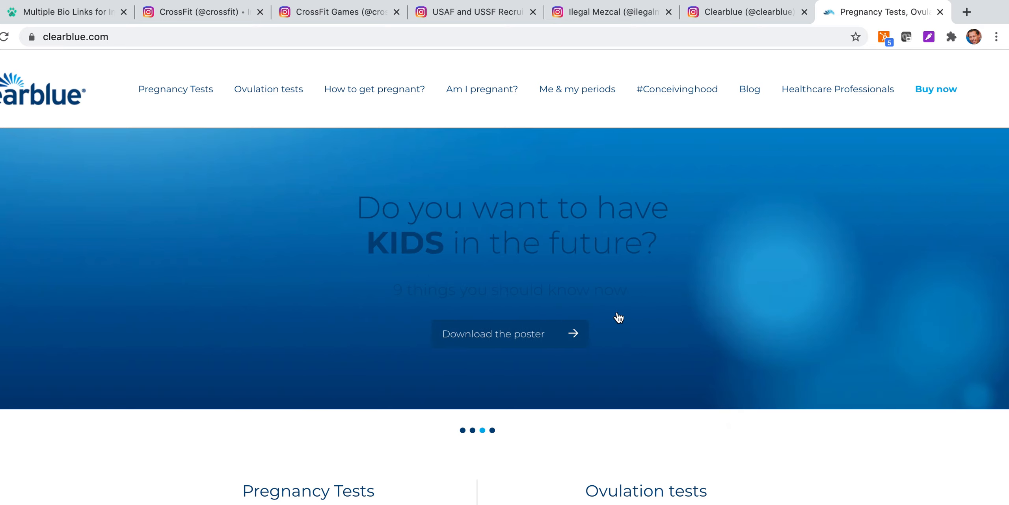
pyautogui.scroll(-15, 618, 316)
pyautogui.scroll(-10, 617, 315)
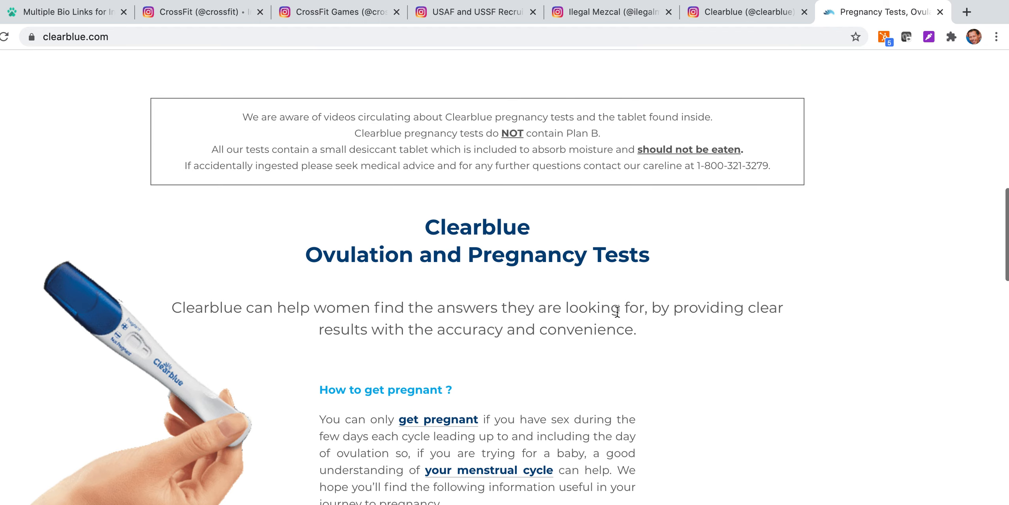
pyautogui.scroll(20, 617, 312)
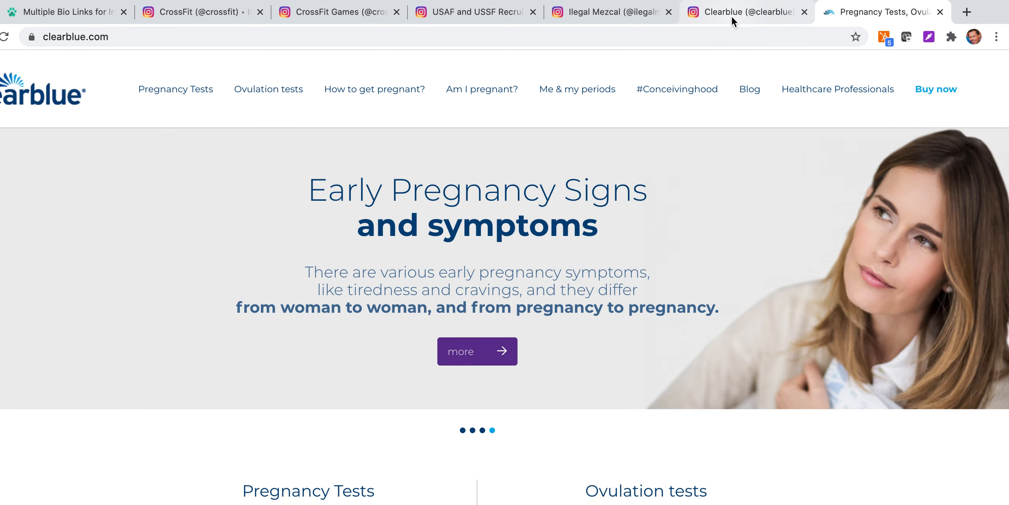
# Open the linkpaw.com/clearblue page from Clearblue's Instagram bio and review its links and embedded IGTV video.
pyautogui.click(732, 16)
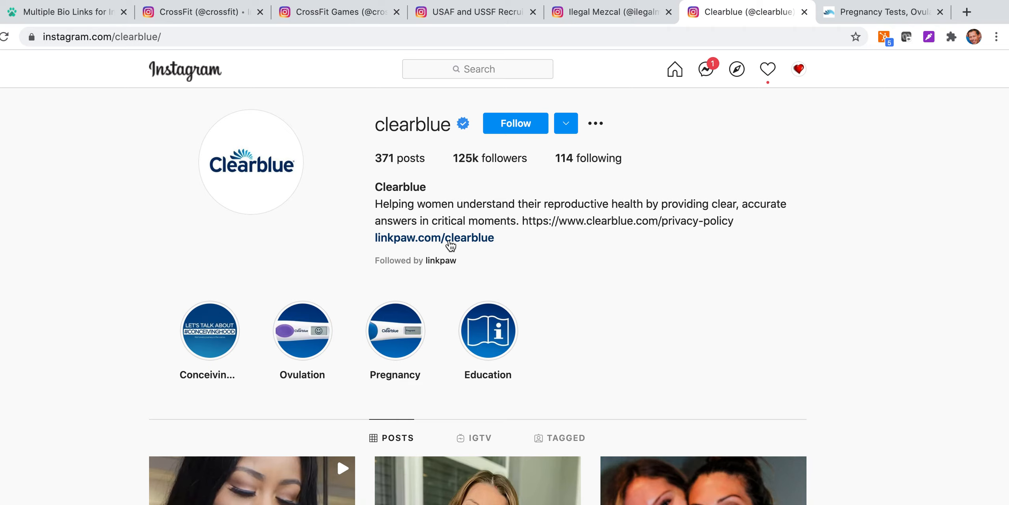
pyautogui.click(450, 244)
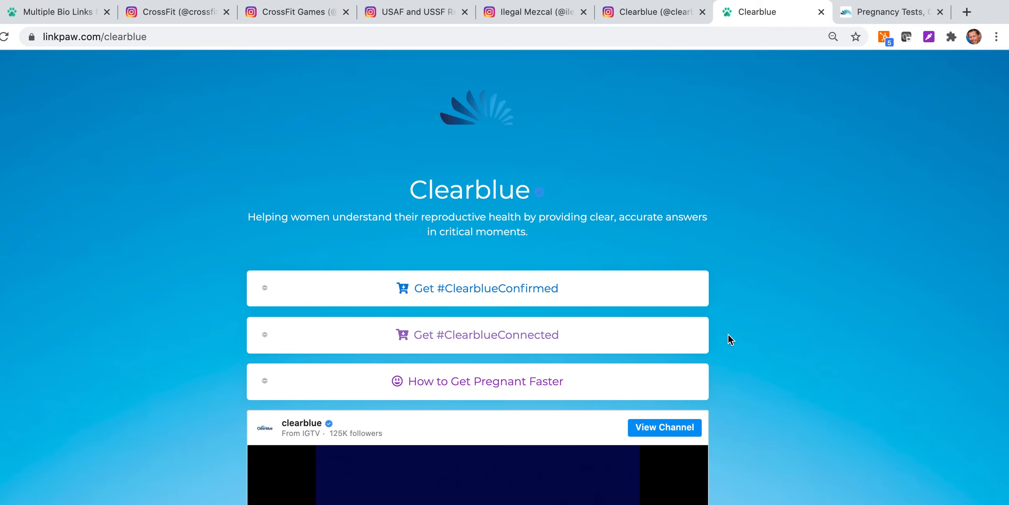
pyautogui.scroll(-3, 731, 260)
pyautogui.scroll(1, 730, 253)
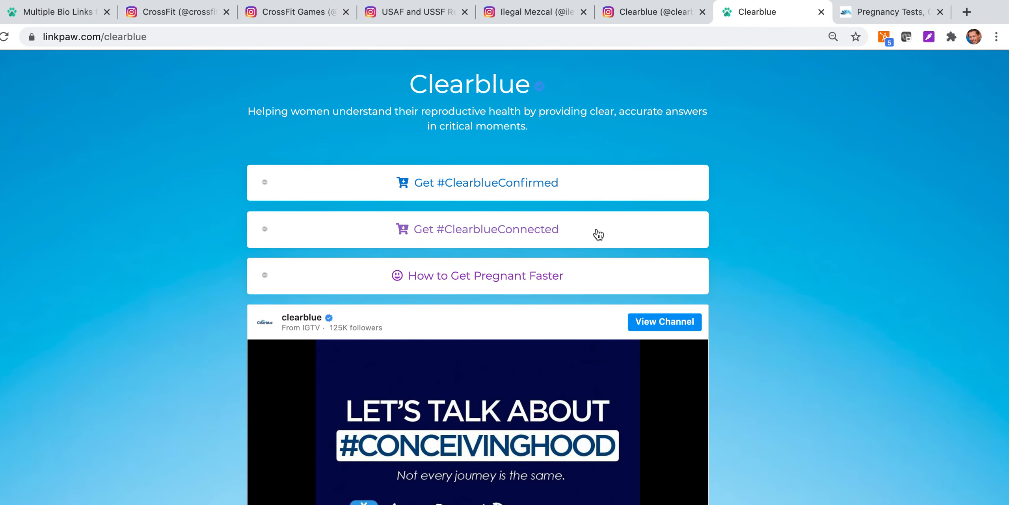
pyautogui.scroll(-1, 511, 230)
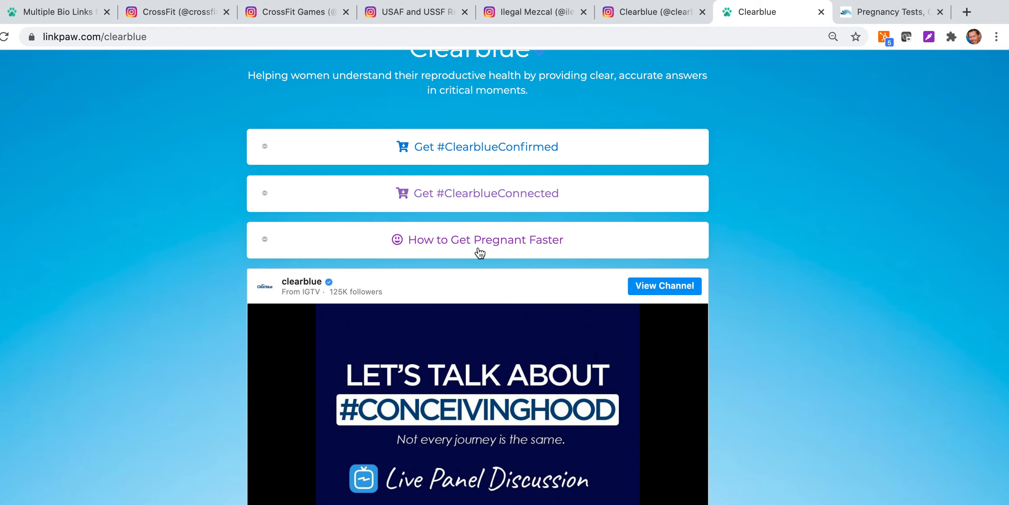
pyautogui.scroll(-6, 480, 252)
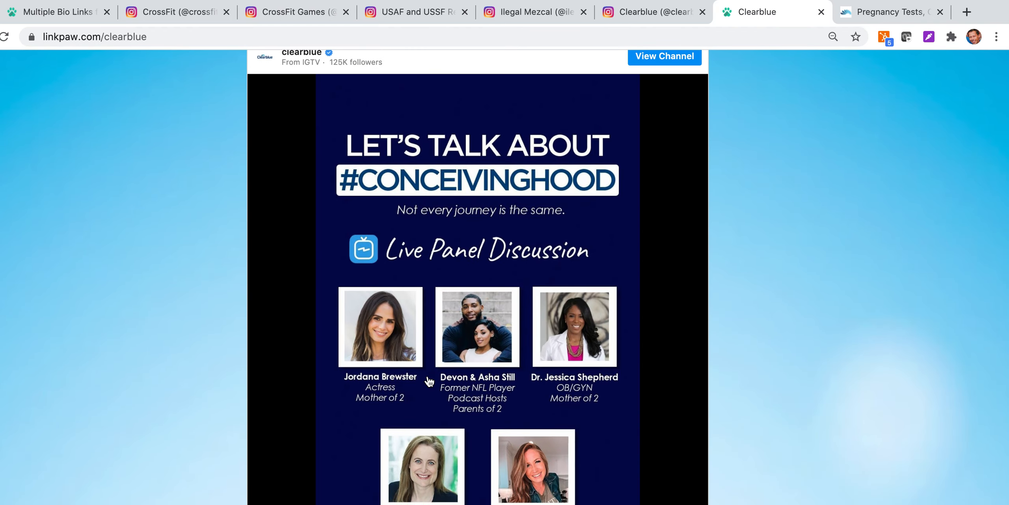
pyautogui.scroll(-4, 429, 381)
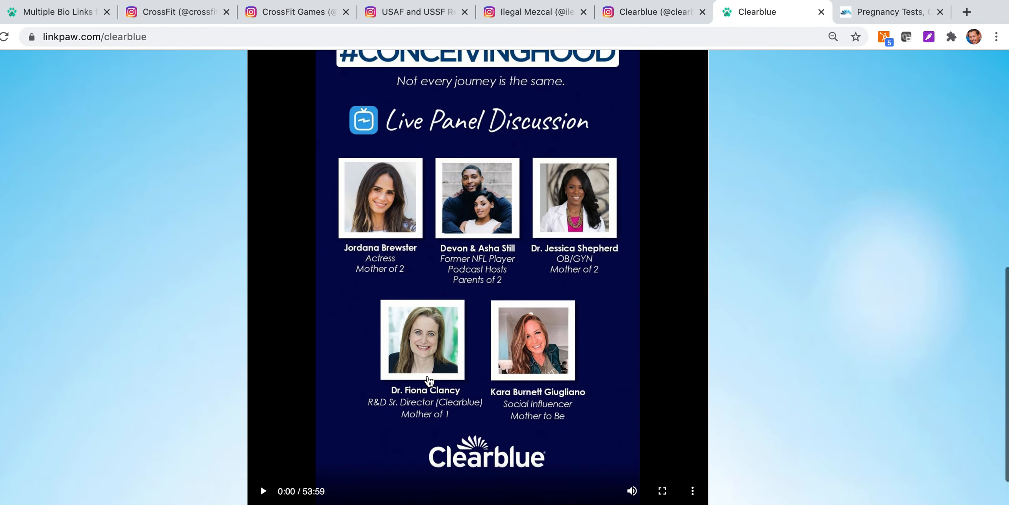
pyautogui.scroll(8, 445, 249)
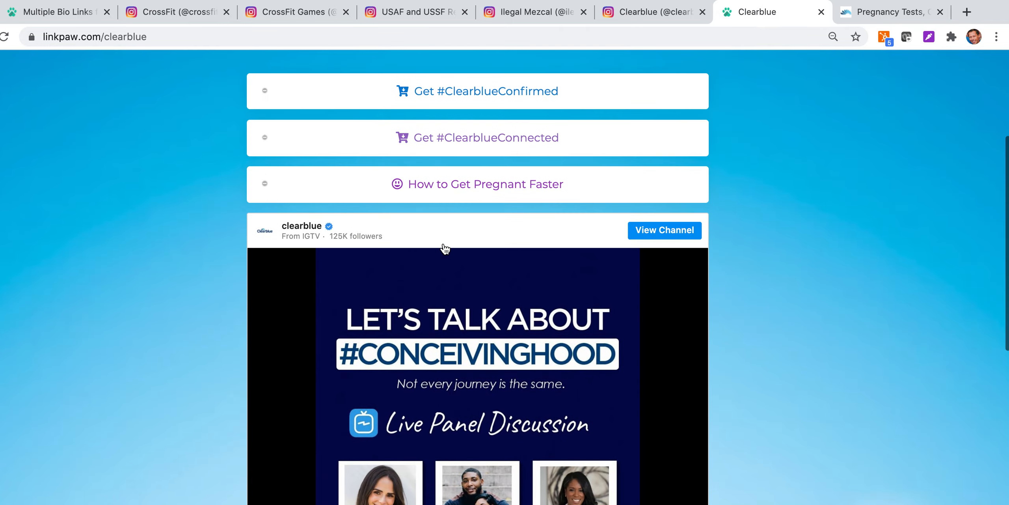
# Compare the clearblue.com homepage with the content of Clearblue's LinkPaw page.
pyautogui.click(874, 16)
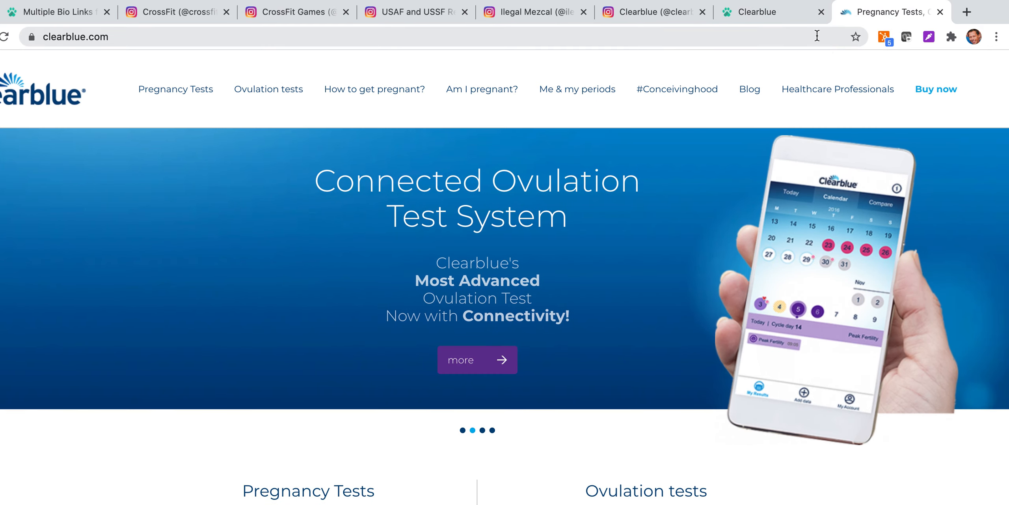
pyautogui.click(782, 12)
pyautogui.scroll(-8, 489, 259)
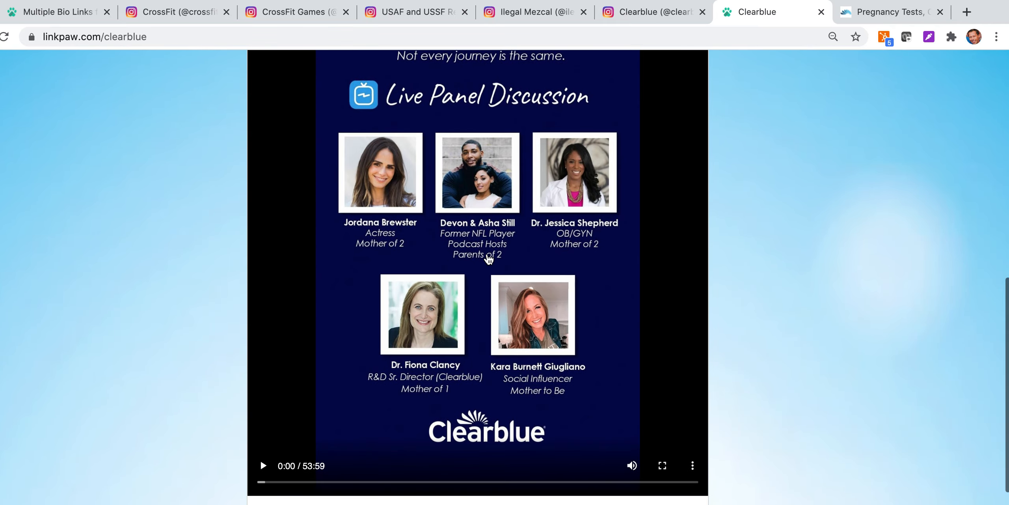
pyautogui.scroll(9, 486, 259)
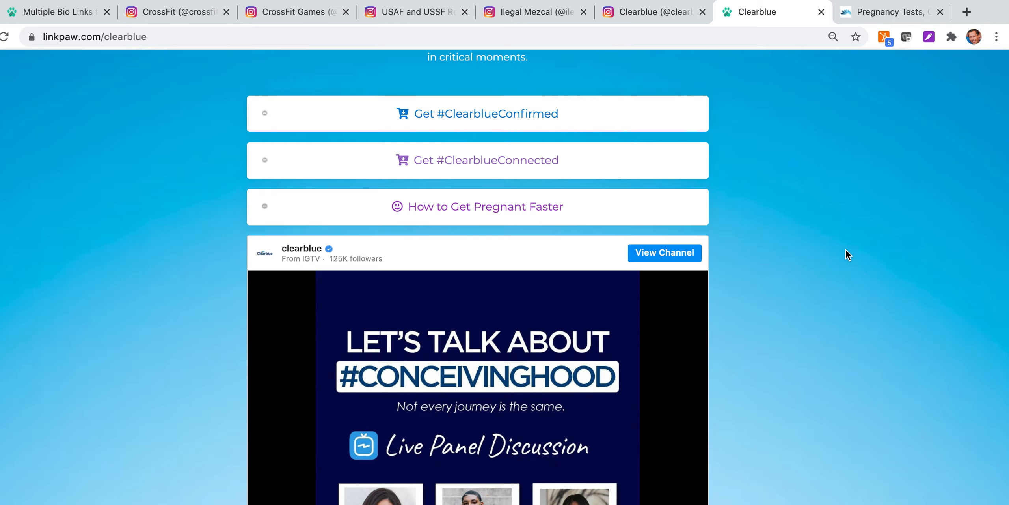
# Close Clearblue's LinkPaw page and website, and return to the CrossFit Games and CrossFit Instagram profiles.
pyautogui.click(822, 12)
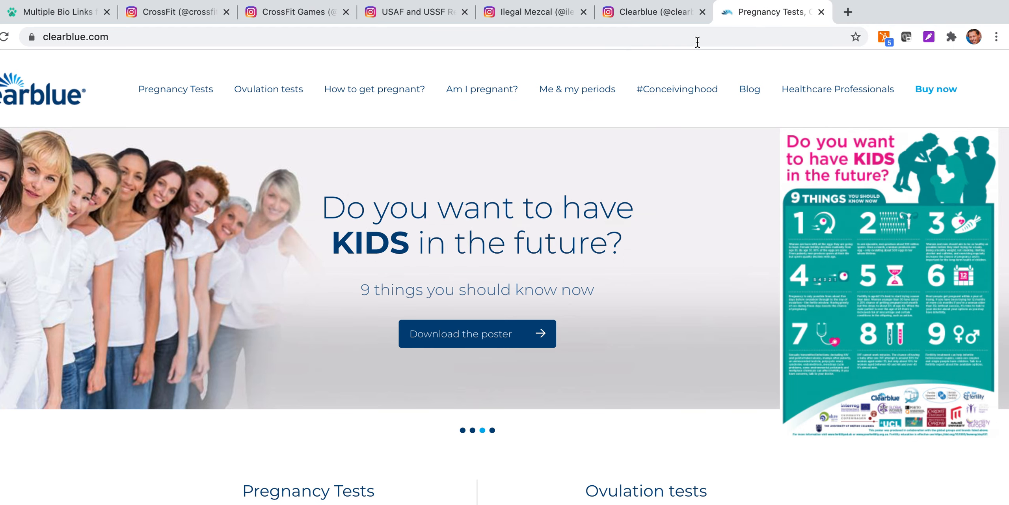
pyautogui.click(821, 12)
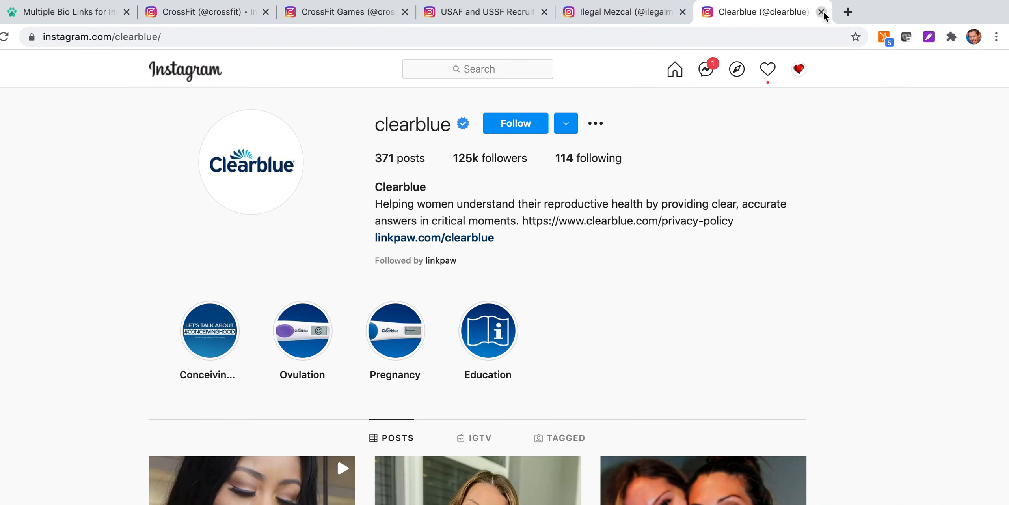
pyautogui.click(552, 12)
pyautogui.click(353, 12)
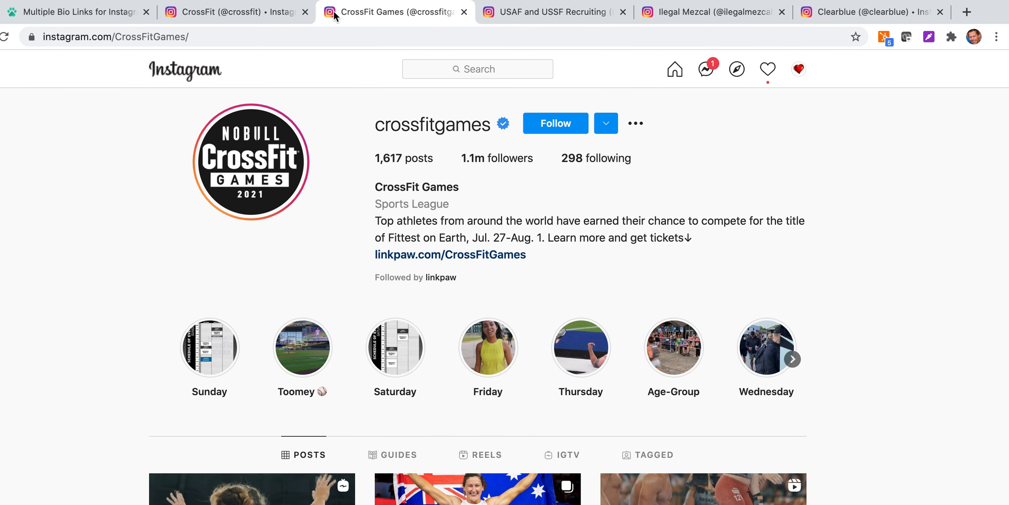
pyautogui.click(250, 7)
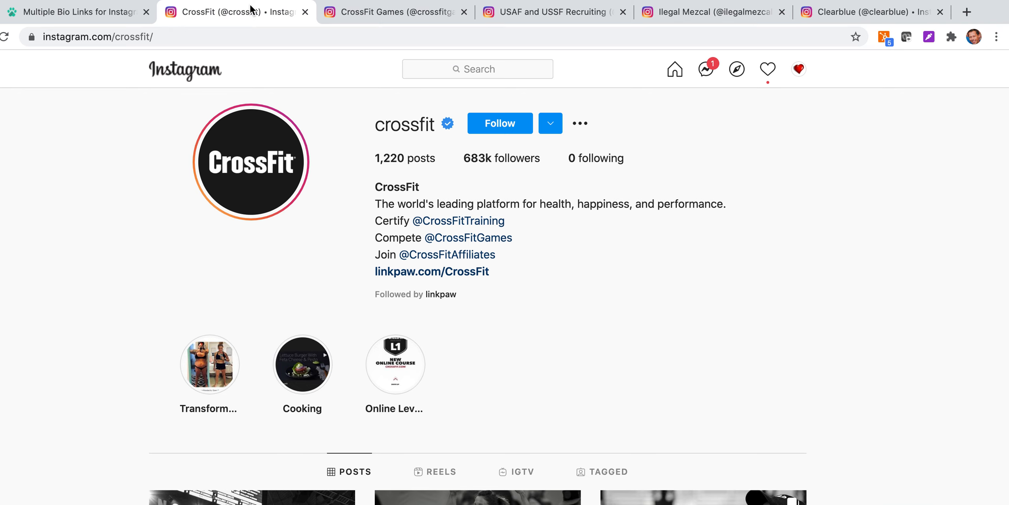
# Switch to the LinkPaw site, go to the dashboard and open the account's Projects list.
pyautogui.click(112, 16)
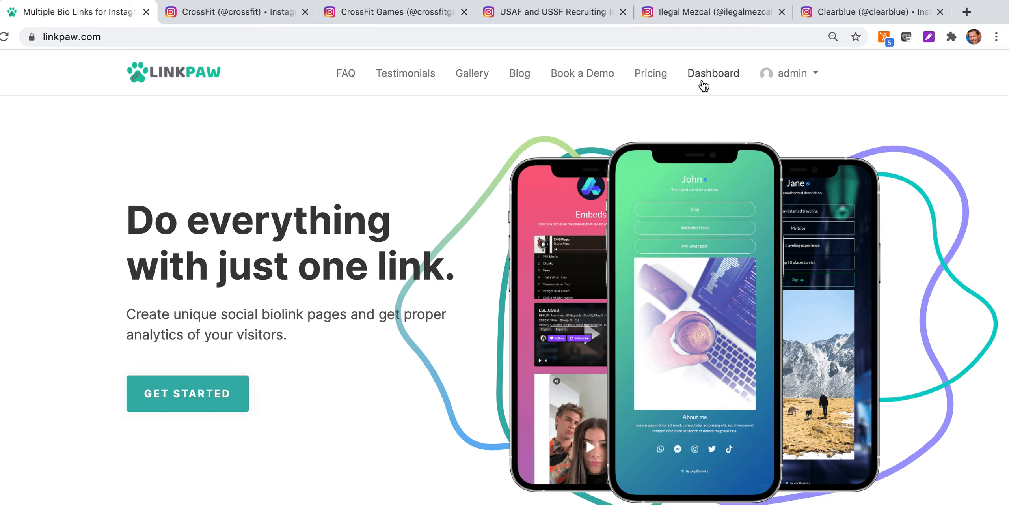
pyautogui.click(702, 81)
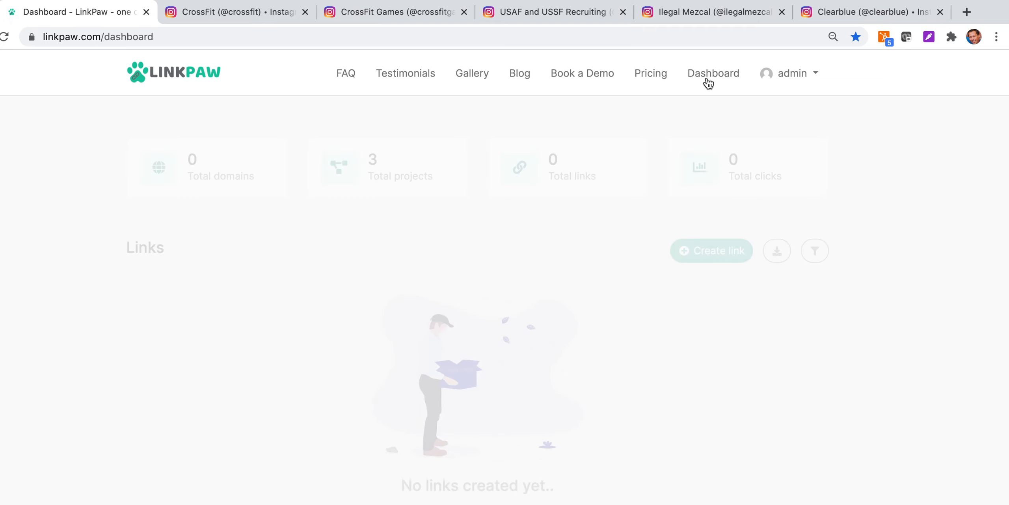
pyautogui.click(794, 73)
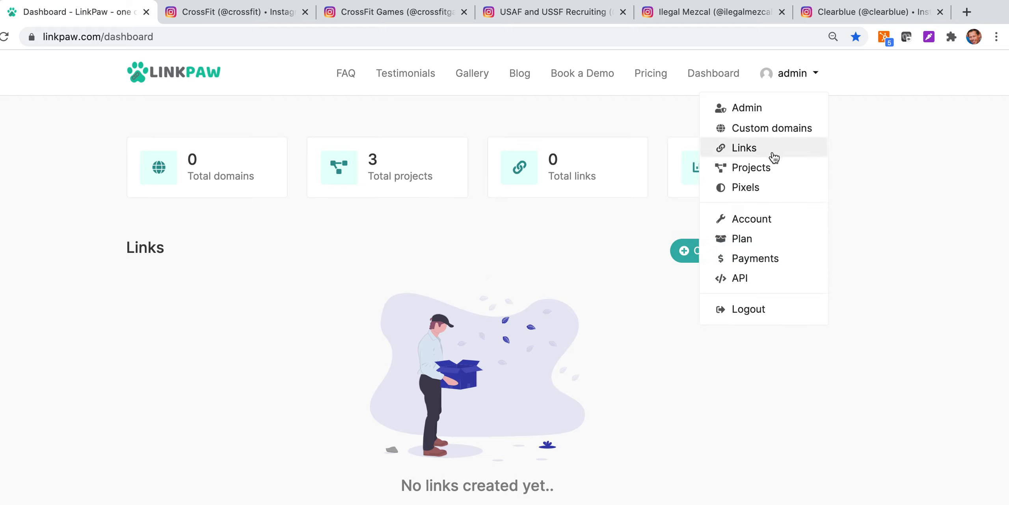
pyautogui.click(771, 168)
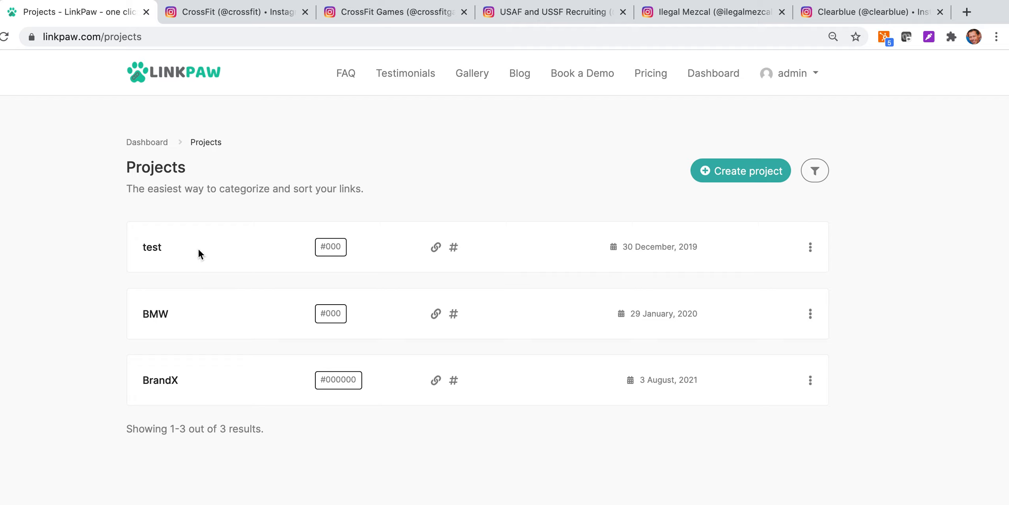
pyautogui.scroll(-3, 186, 247)
pyautogui.scroll(3, 684, 305)
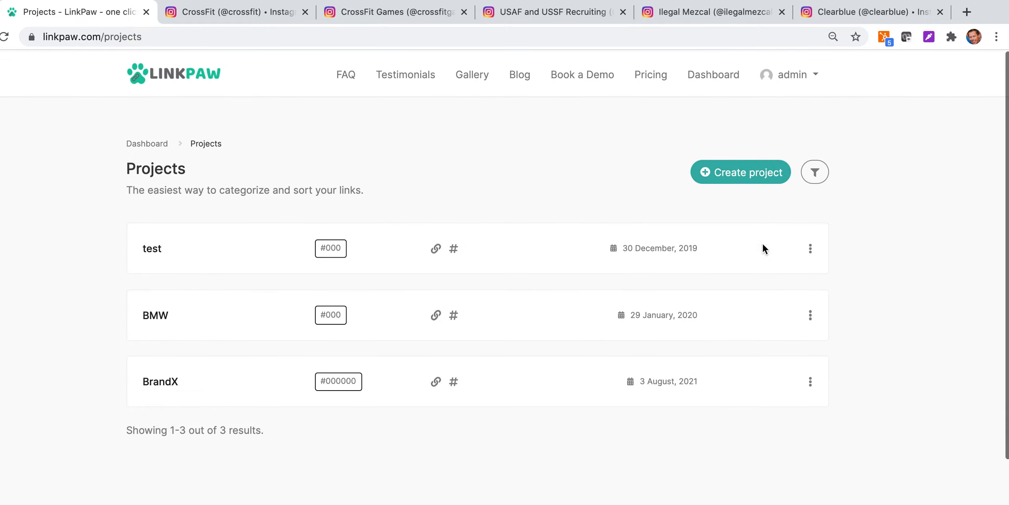
pyautogui.click(735, 173)
pyautogui.click(420, 276)
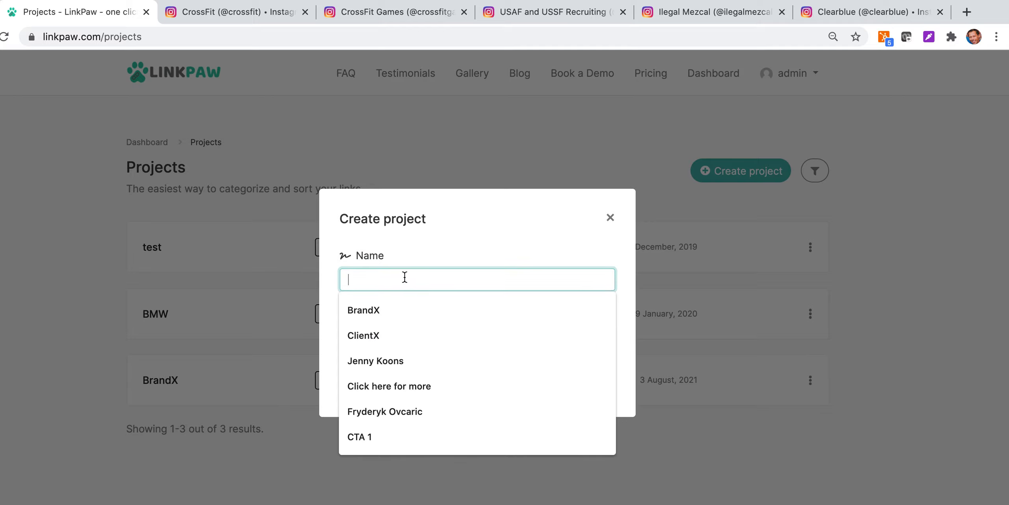
pyautogui.click(610, 218)
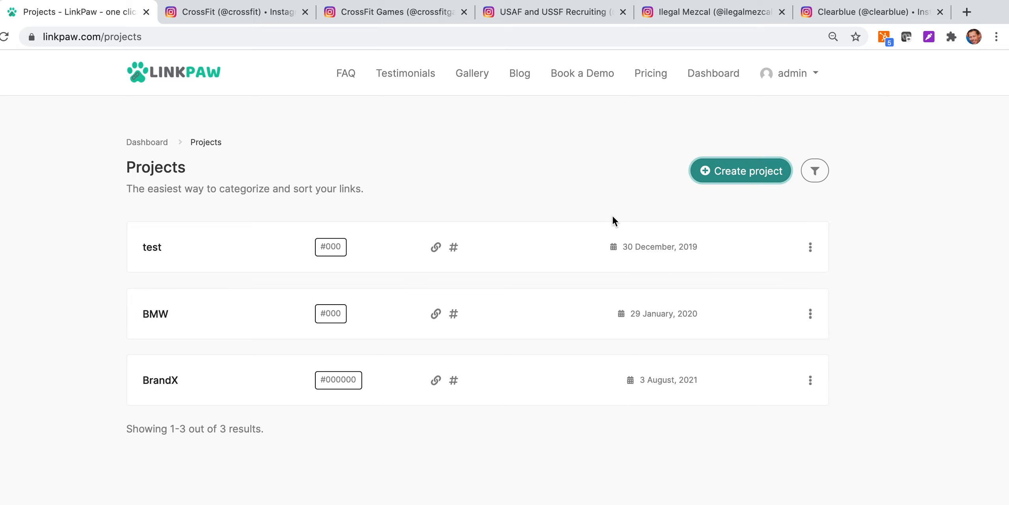
# Create a project named "Project 1" and open its list of links.
pyautogui.click(781, 175)
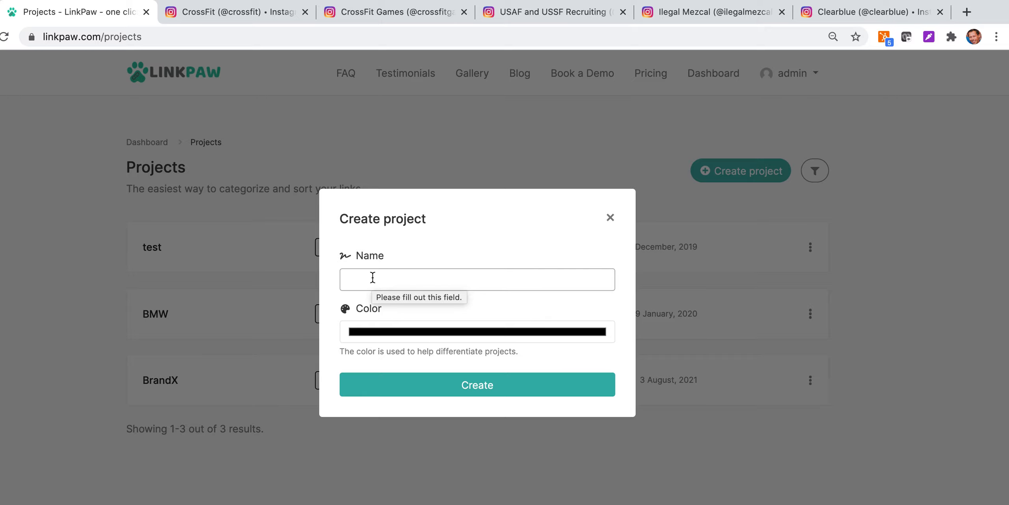
pyautogui.click(372, 277)
pyautogui.write('Project 1')
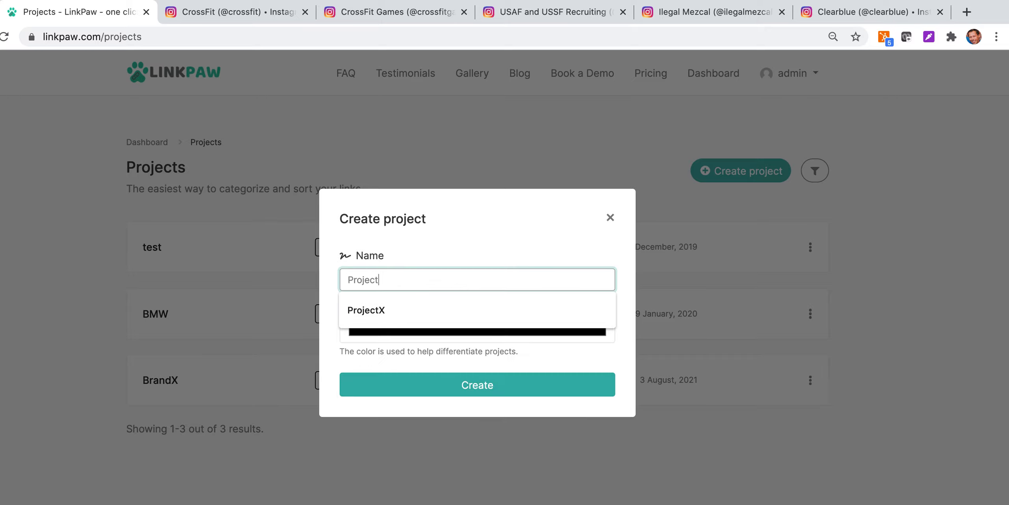
pyautogui.click(457, 391)
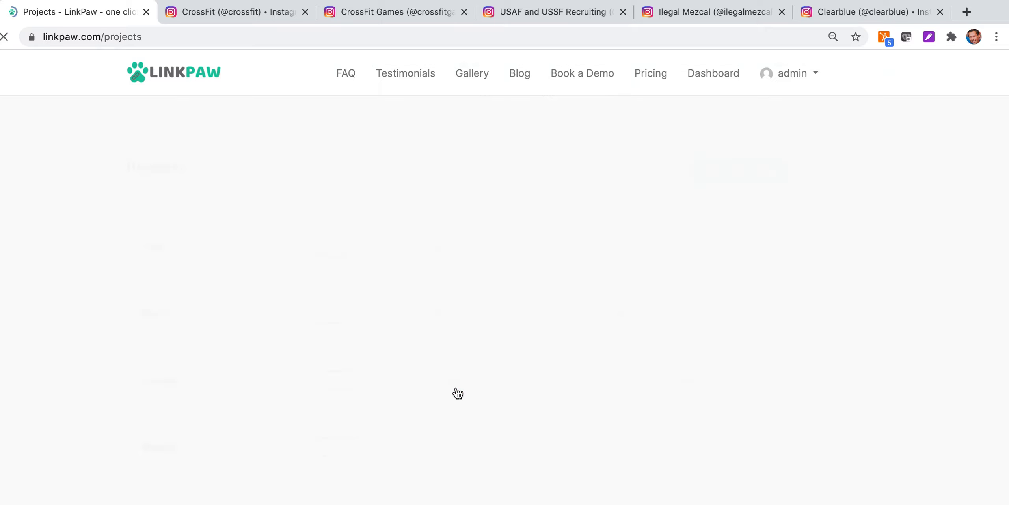
pyautogui.scroll(-2, 185, 390)
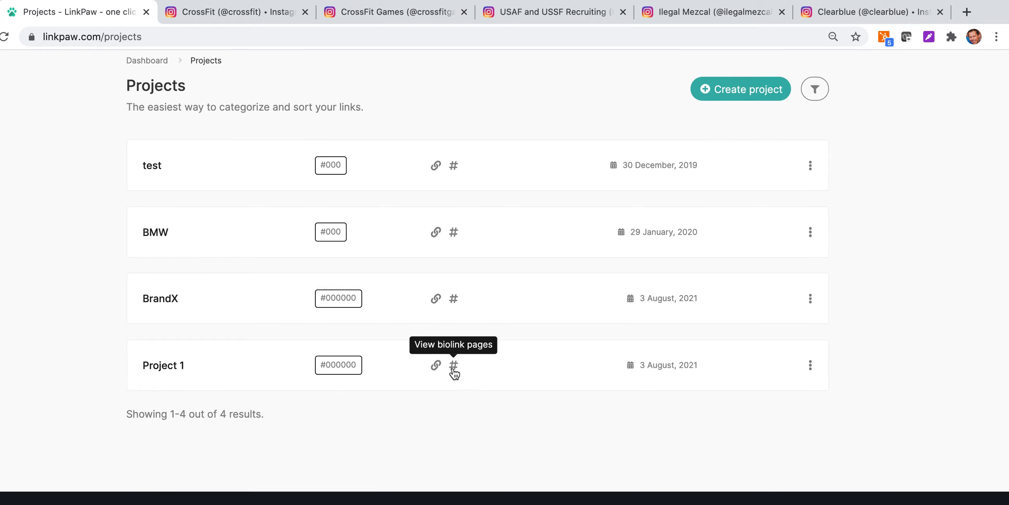
pyautogui.click(433, 371)
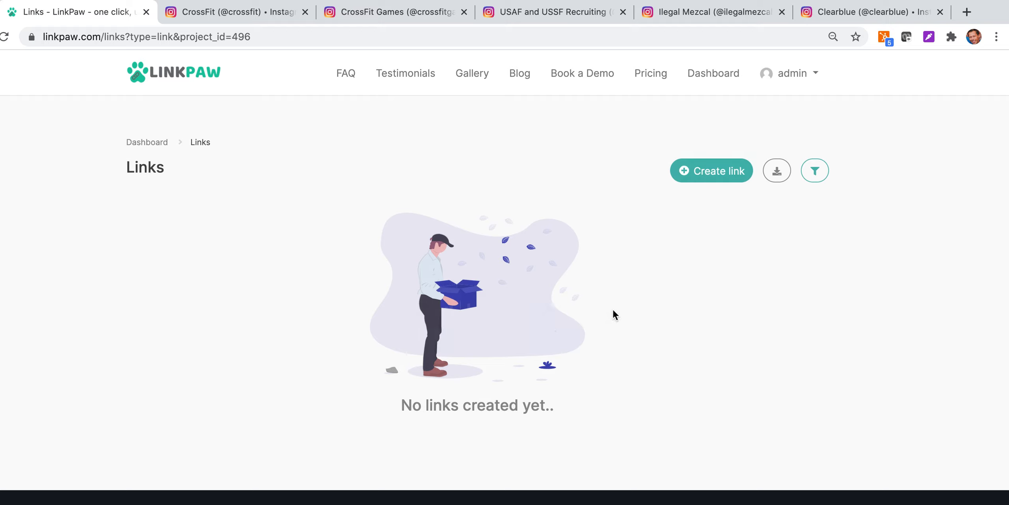
# Open the form for a shortened URL, review its Long URL and Short URL fields, and close it.
pyautogui.click(716, 176)
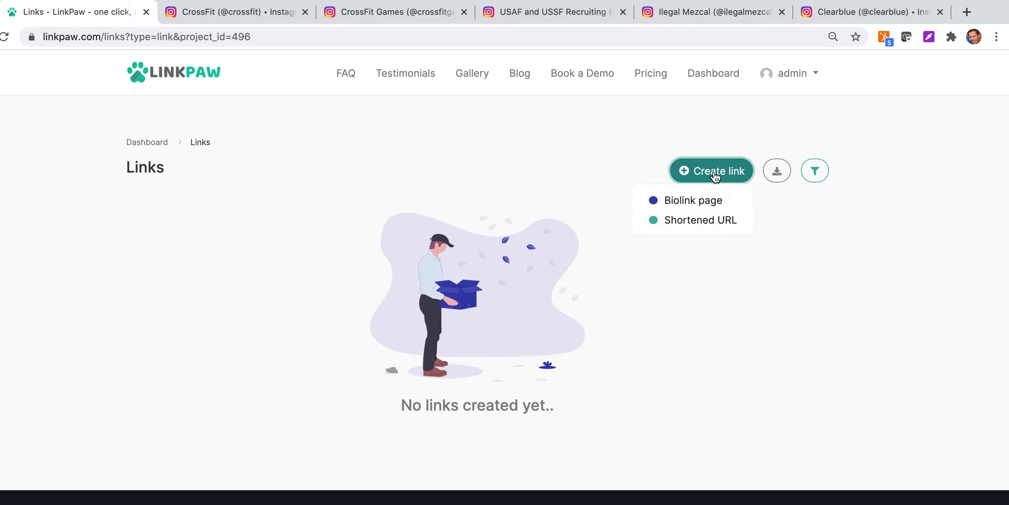
pyautogui.click(713, 223)
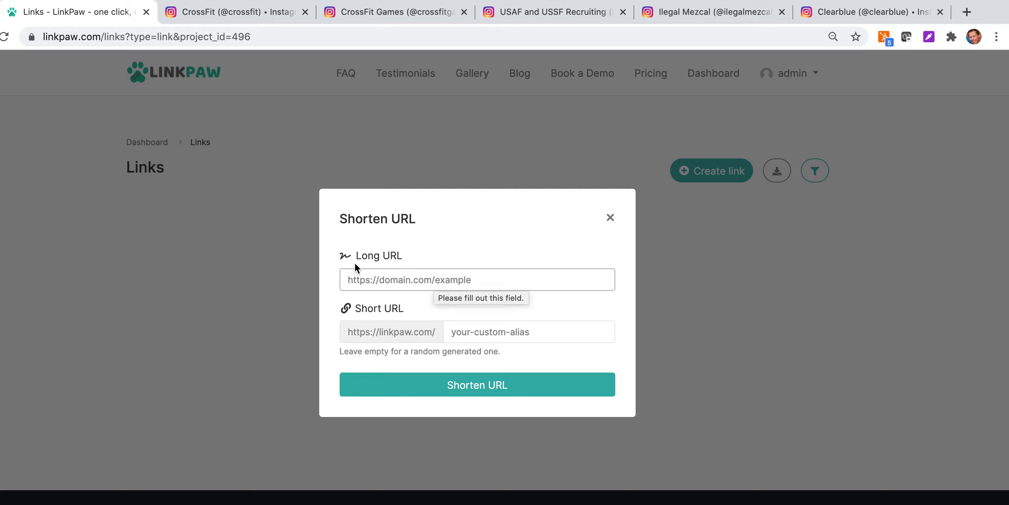
pyautogui.click(385, 283)
pyautogui.click(489, 324)
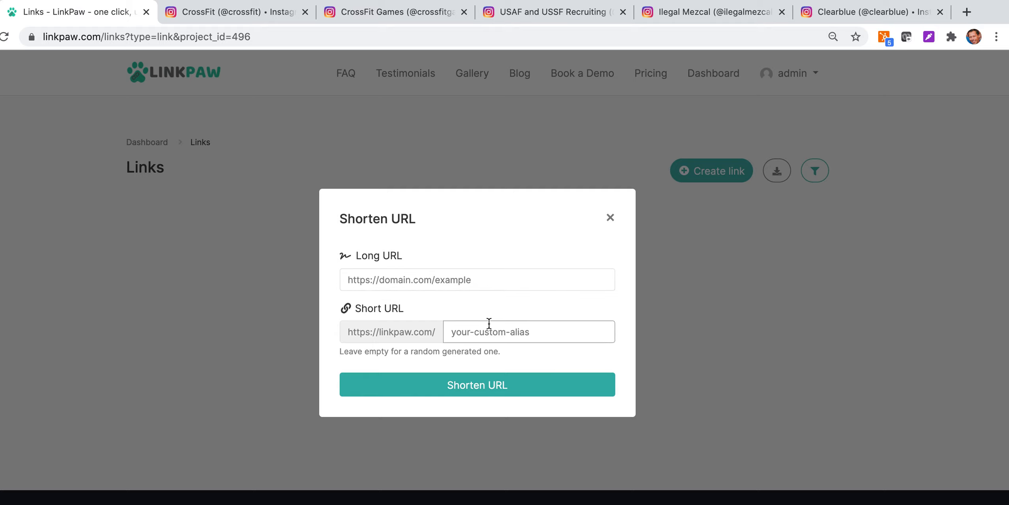
pyautogui.click(610, 218)
# Create a LinkPaw biolink page with the custom alias "example".
pyautogui.click(722, 175)
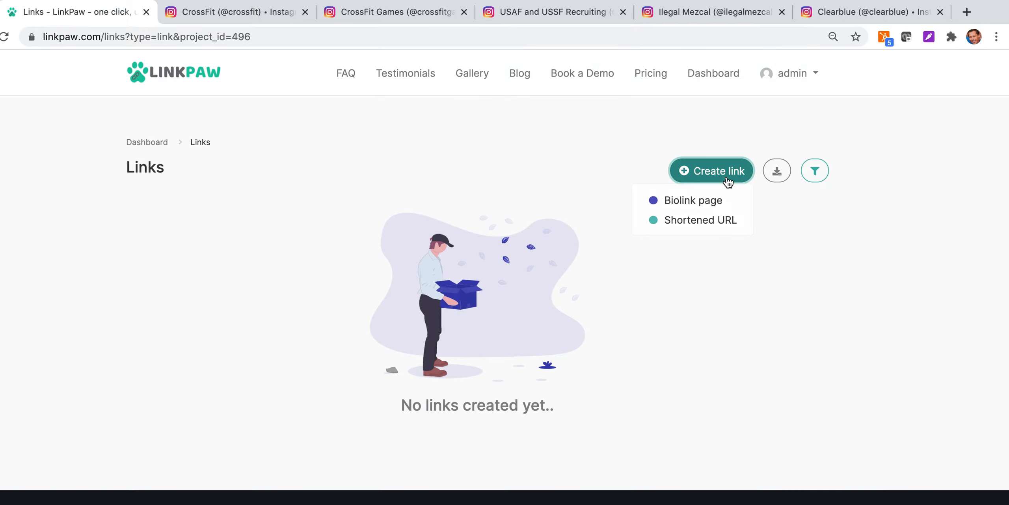
pyautogui.click(718, 205)
pyautogui.click(531, 304)
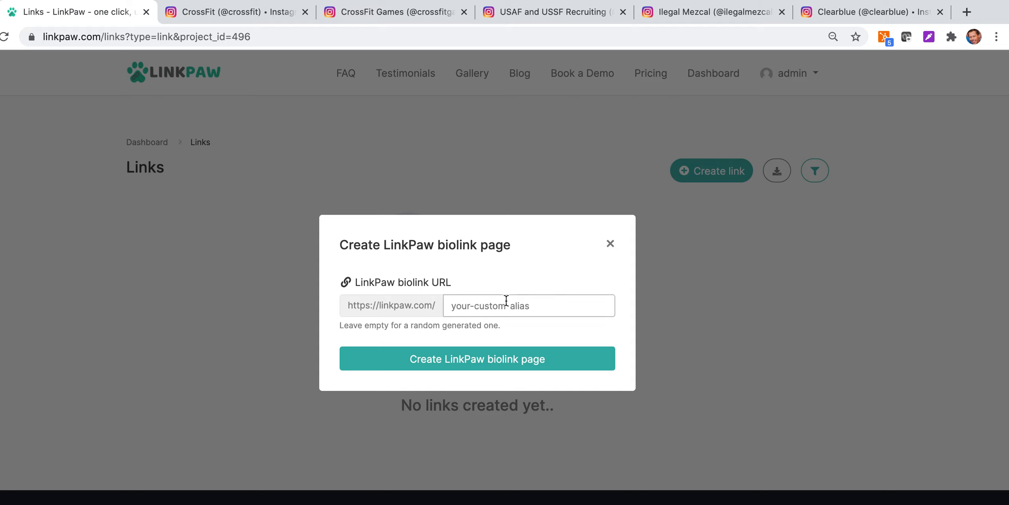
pyautogui.click(507, 302)
pyautogui.write('exa,')
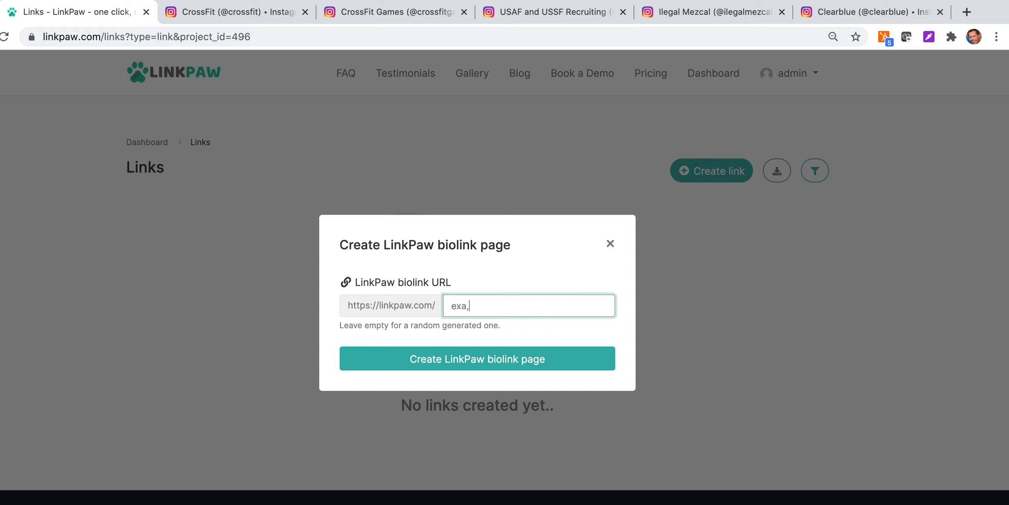
pyautogui.press('BackSpace')
pyautogui.write('mple')
pyautogui.click(487, 358)
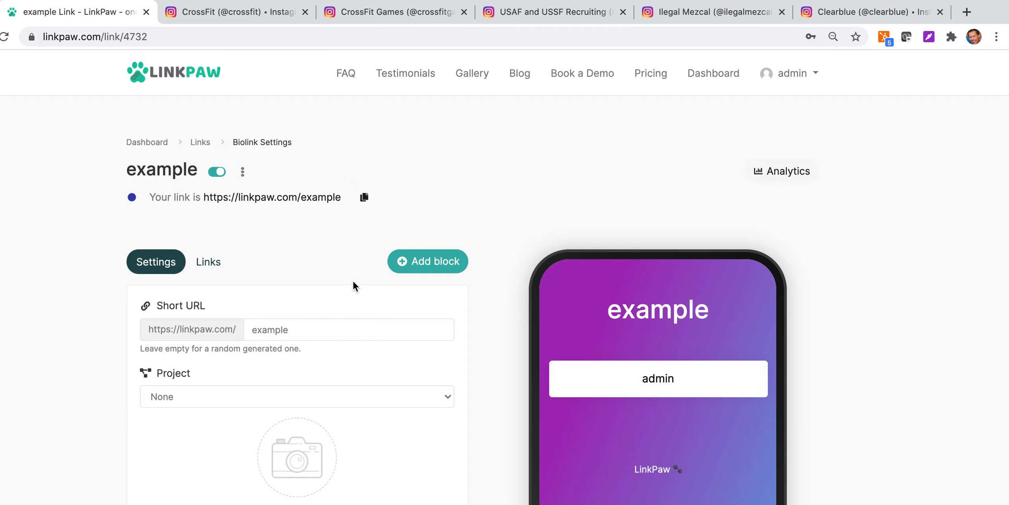
# Review the example page's biolink settings, from the short URL, project and title through backgrounds to branding, fonts and protection.
pyautogui.scroll(-5, 353, 281)
pyautogui.scroll(5, 357, 272)
pyautogui.scroll(-2, 262, 244)
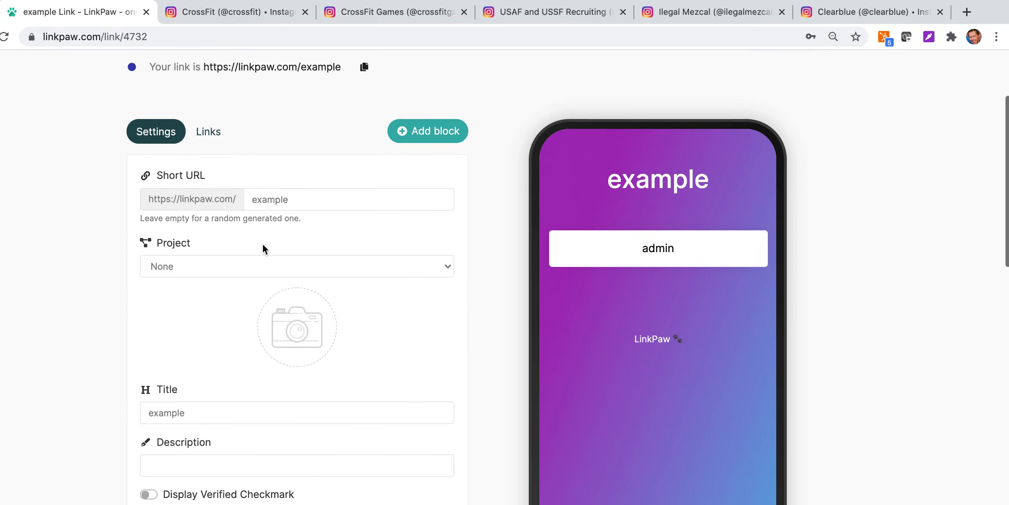
pyautogui.scroll(2, 262, 244)
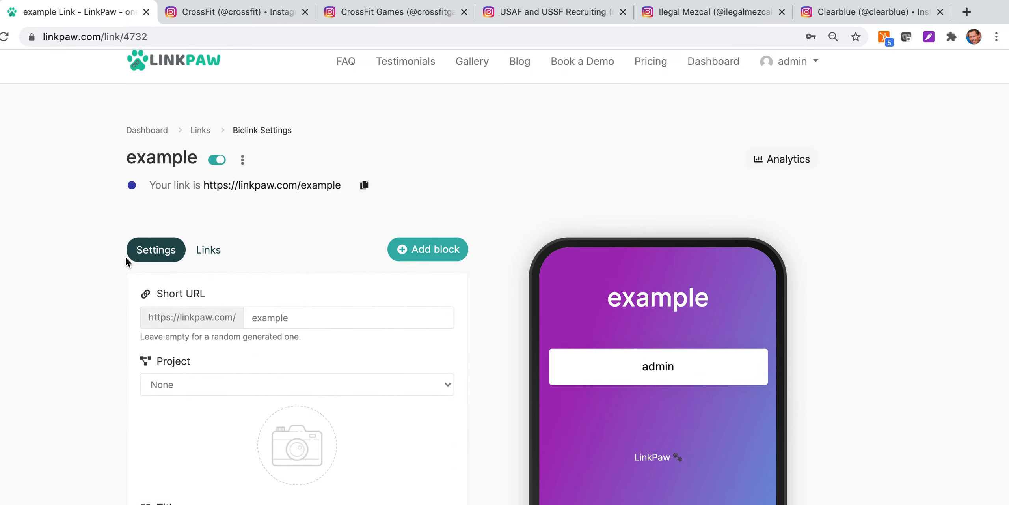
pyautogui.click(205, 251)
pyautogui.click(146, 253)
pyautogui.scroll(-12, 359, 324)
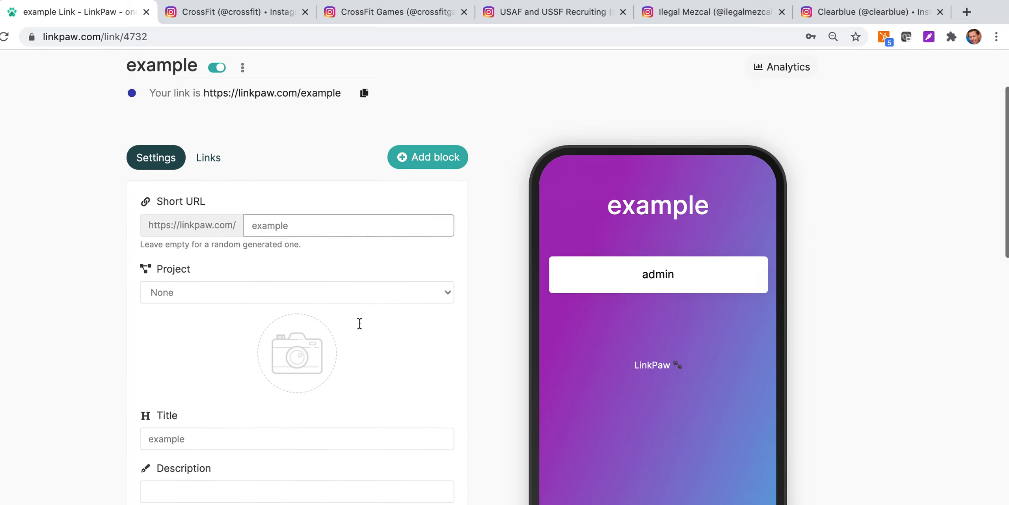
pyautogui.scroll(-8, 360, 323)
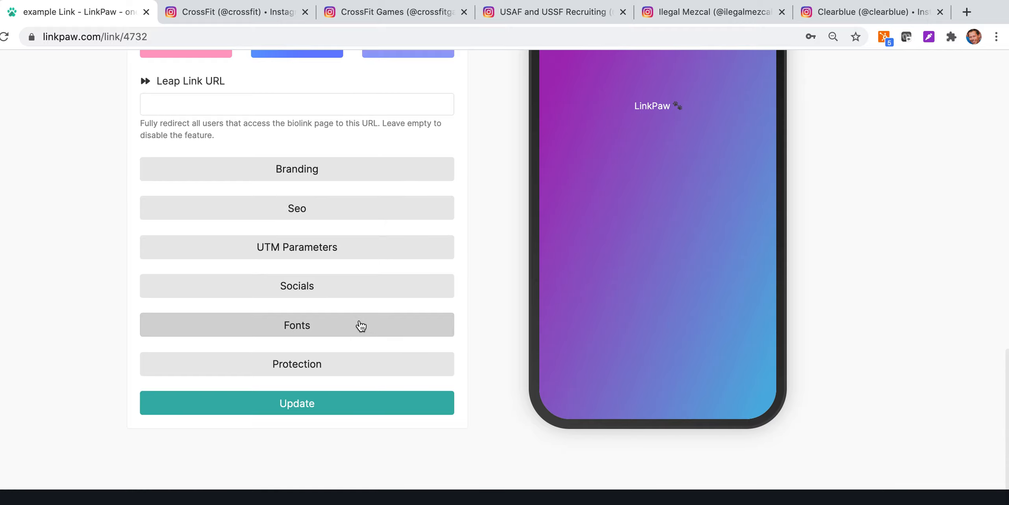
pyautogui.scroll(20, 360, 327)
pyautogui.scroll(5, 359, 320)
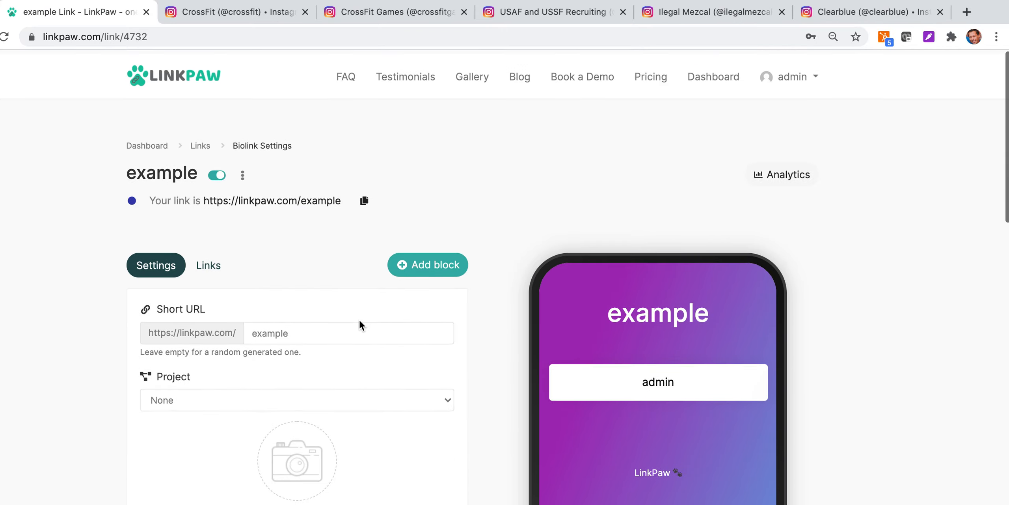
pyautogui.scroll(-1, 291, 295)
pyautogui.scroll(-10, 288, 295)
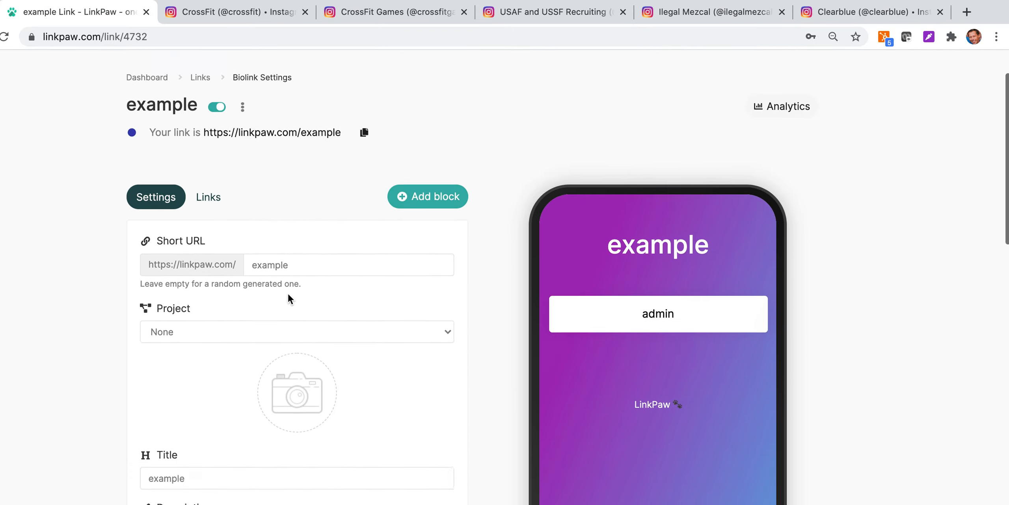
pyautogui.scroll(-4, 288, 295)
pyautogui.scroll(11, 288, 293)
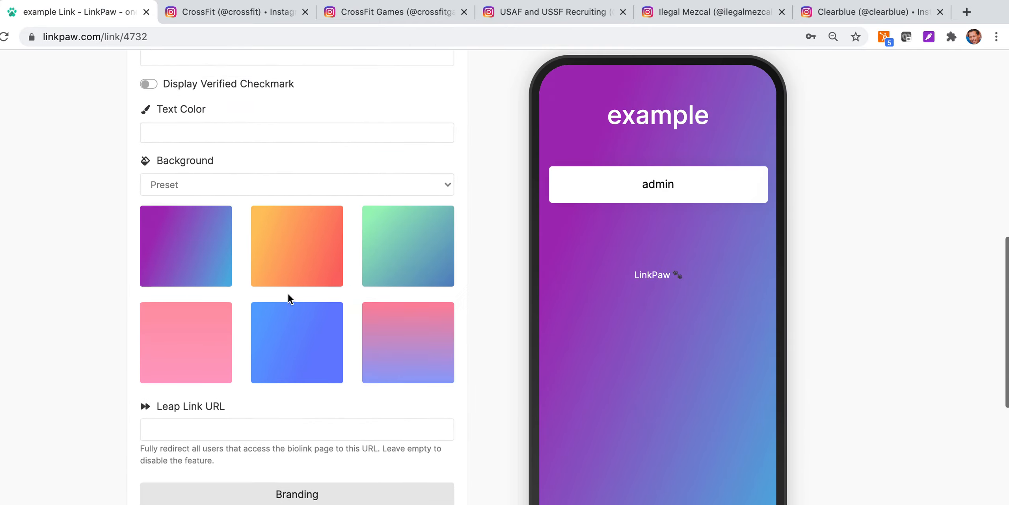
pyautogui.scroll(4, 288, 293)
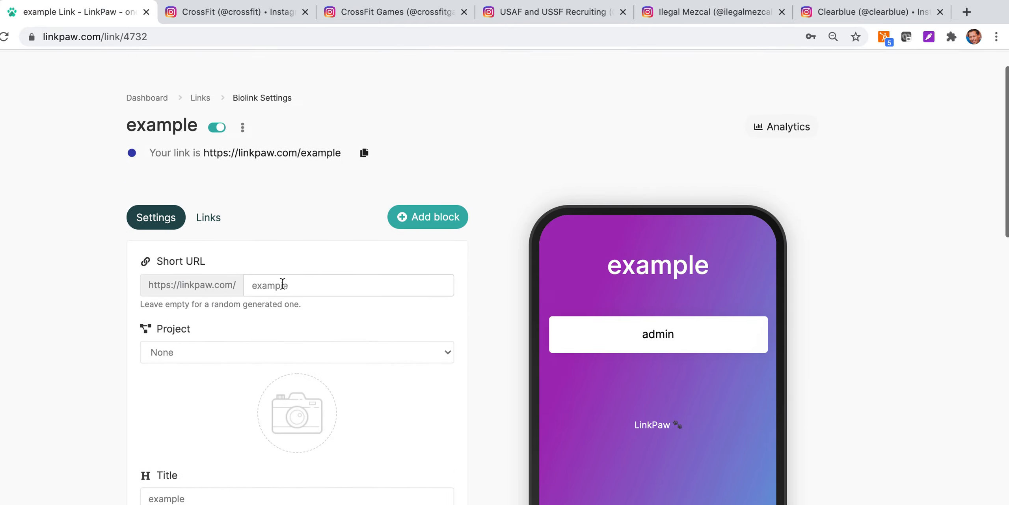
# View the example page's links and the block types that can be added, and close the block list.
pyautogui.click(208, 217)
pyautogui.click(430, 220)
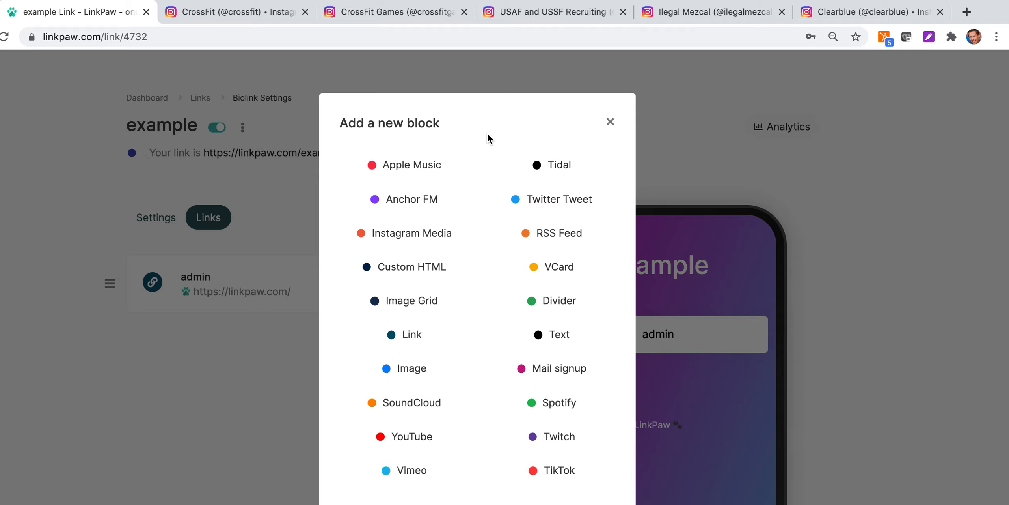
pyautogui.click(610, 122)
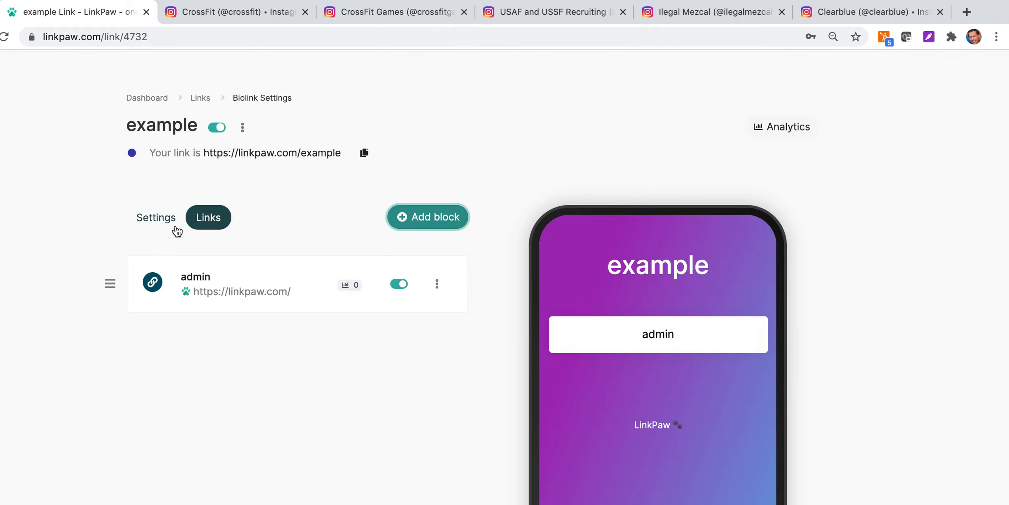
# Assign the example biolink page to "Project 1" in its settings.
pyautogui.click(162, 224)
pyautogui.scroll(-1, 286, 300)
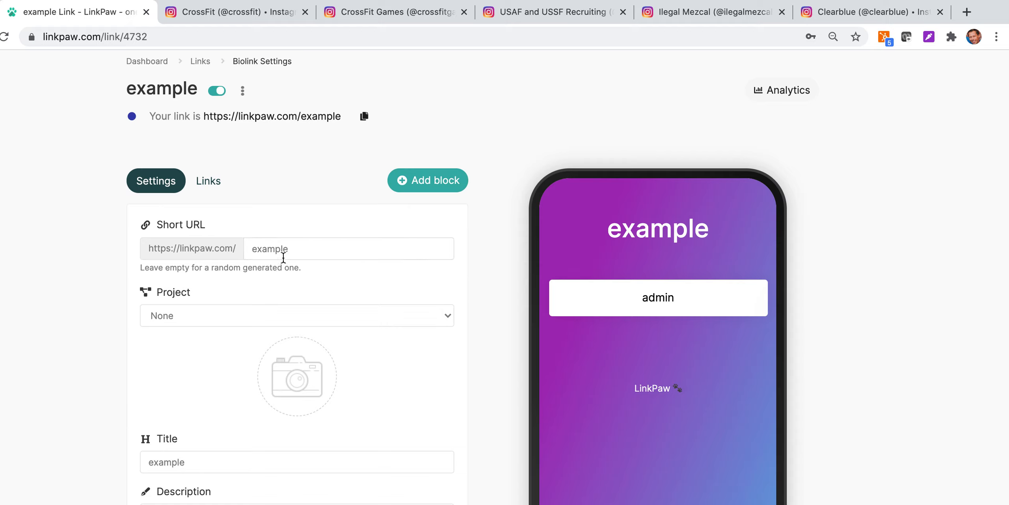
pyautogui.click(237, 315)
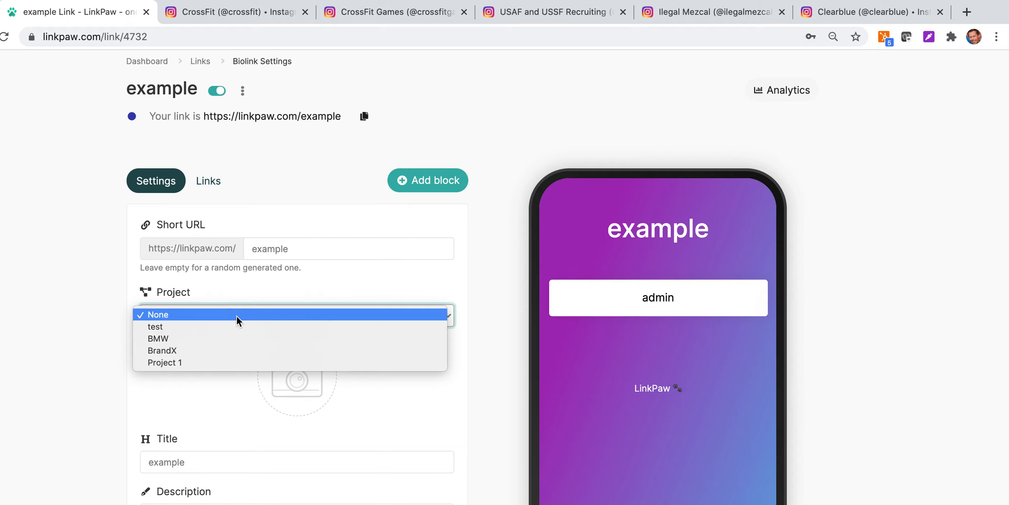
pyautogui.click(205, 362)
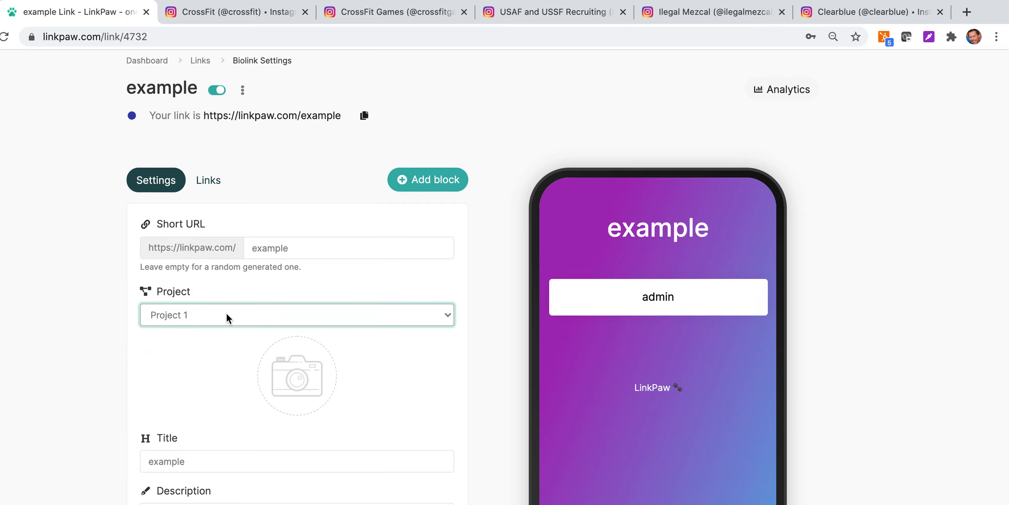
# Upload 3.png from the Demo folder as the biolink page's logo image.
pyautogui.scroll(-3, 300, 284)
pyautogui.click(299, 283)
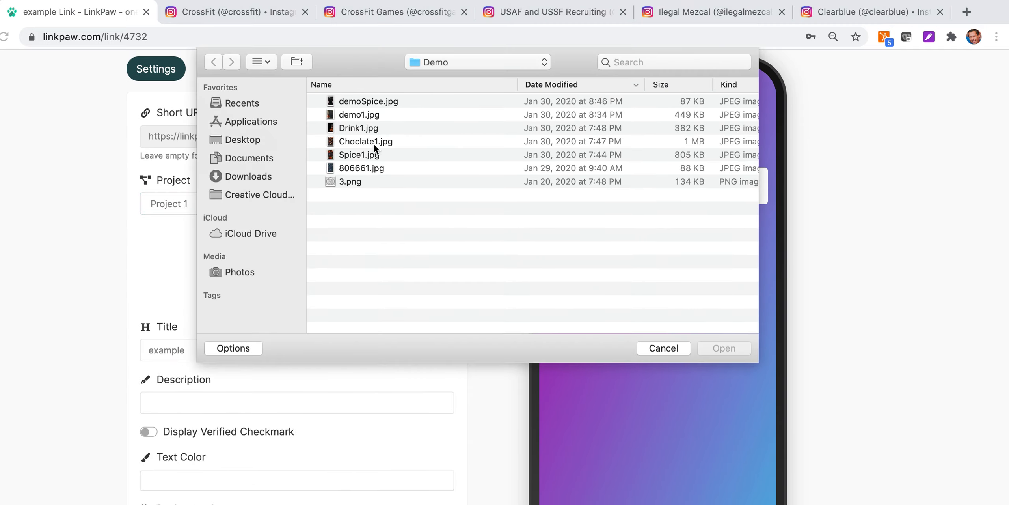
pyautogui.click(356, 182)
pyautogui.click(725, 347)
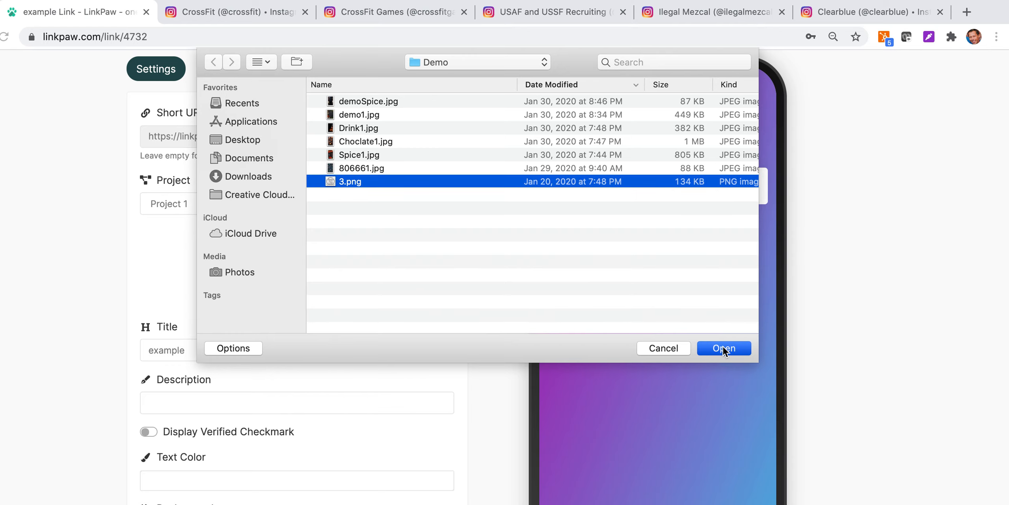
# Set the page title to "Example Title" and fill in the suggested Massage Envy text about customized massages as the description.
pyautogui.scroll(-2, 259, 276)
pyautogui.click(222, 294)
pyautogui.moveTo(221, 294); pyautogui.dragTo(64, 294)
pyautogui.press('BackSpace')
pyautogui.write('E')
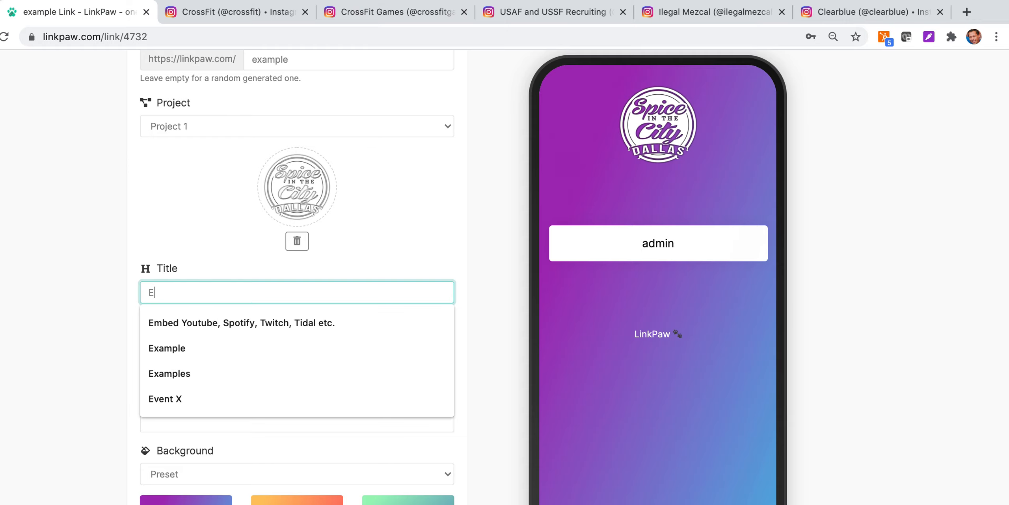
pyautogui.write('xample Title')
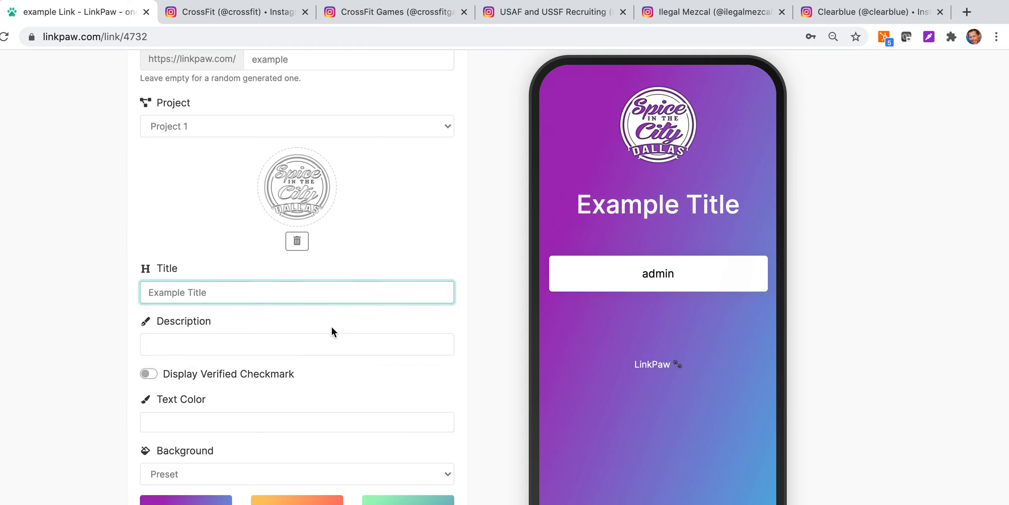
pyautogui.click(264, 334)
pyautogui.click(252, 373)
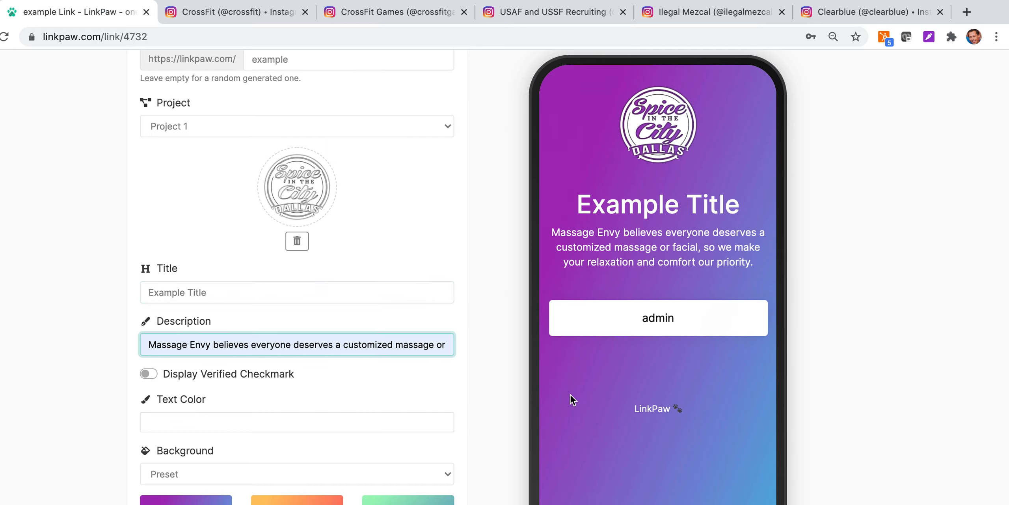
# Turn on the verified checkmark for the page and save the updated settings.
pyautogui.scroll(-3, 236, 286)
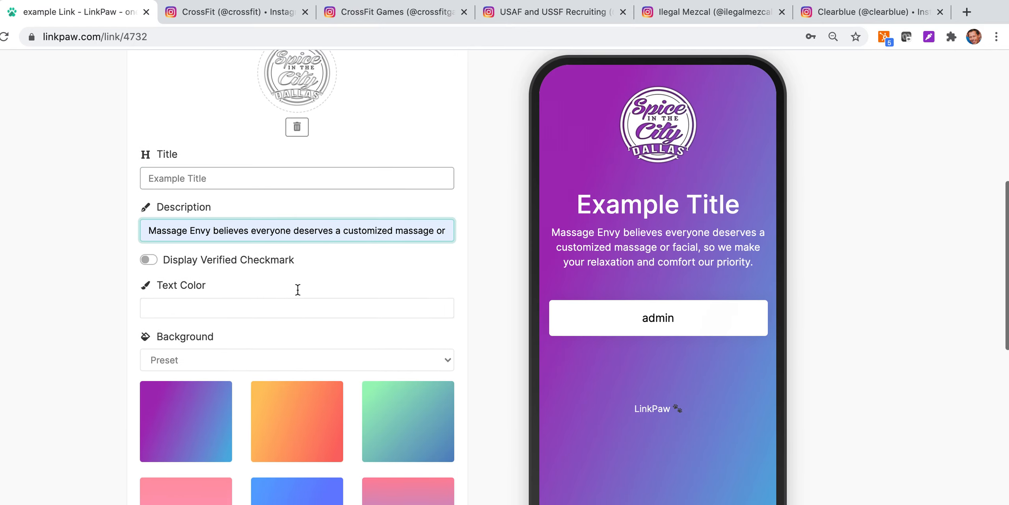
pyautogui.click(157, 262)
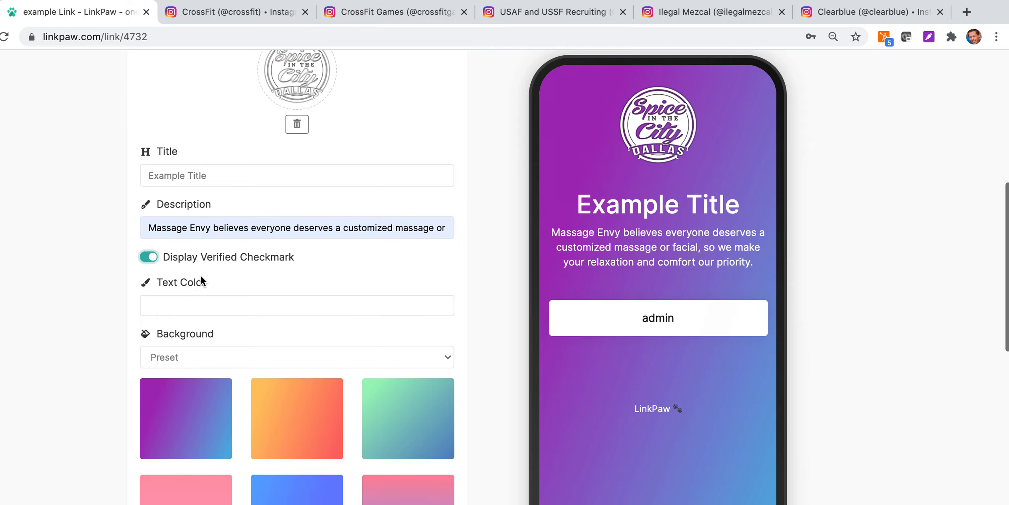
pyautogui.scroll(-15, 218, 334)
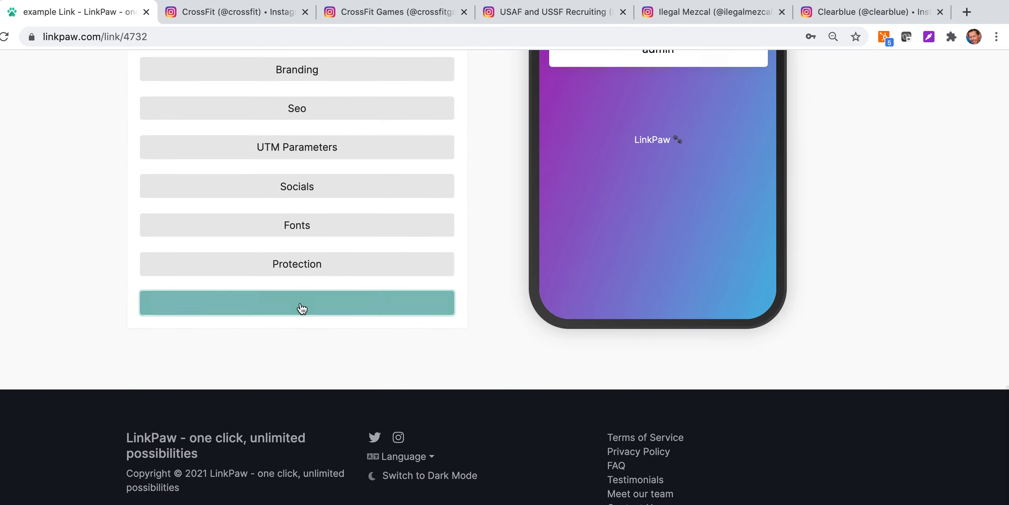
pyautogui.click(299, 306)
# Switch the biolink page background to a custom gradient and pick a coral red for Color One.
pyautogui.scroll(-10, 216, 265)
pyautogui.click(202, 260)
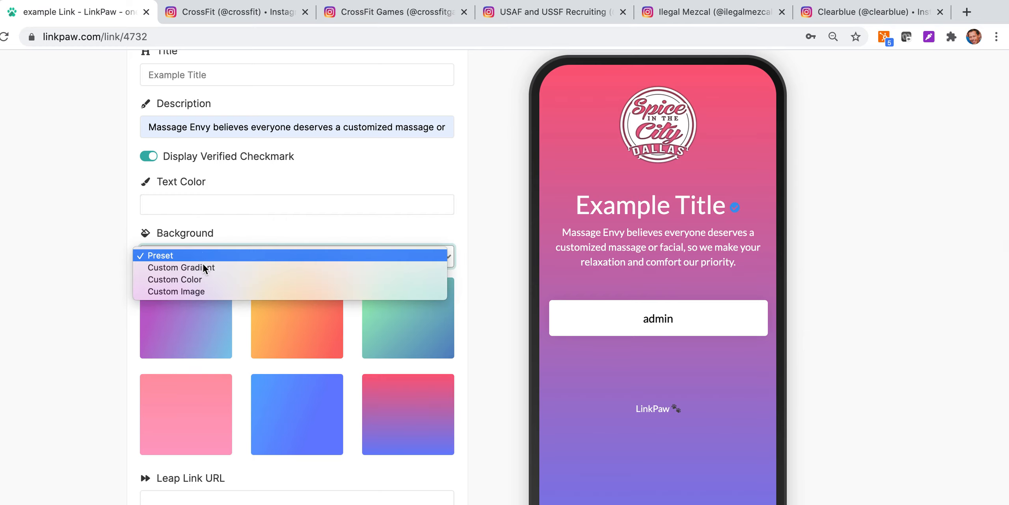
pyautogui.click(204, 270)
pyautogui.click(309, 322)
pyautogui.moveTo(300, 371); pyautogui.dragTo(300, 332)
pyautogui.click(430, 433)
# Set Color Two of the background gradient to the dark green #007A3B.
pyautogui.click(437, 360)
pyautogui.click(399, 418)
pyautogui.click(418, 417)
pyautogui.click(407, 426)
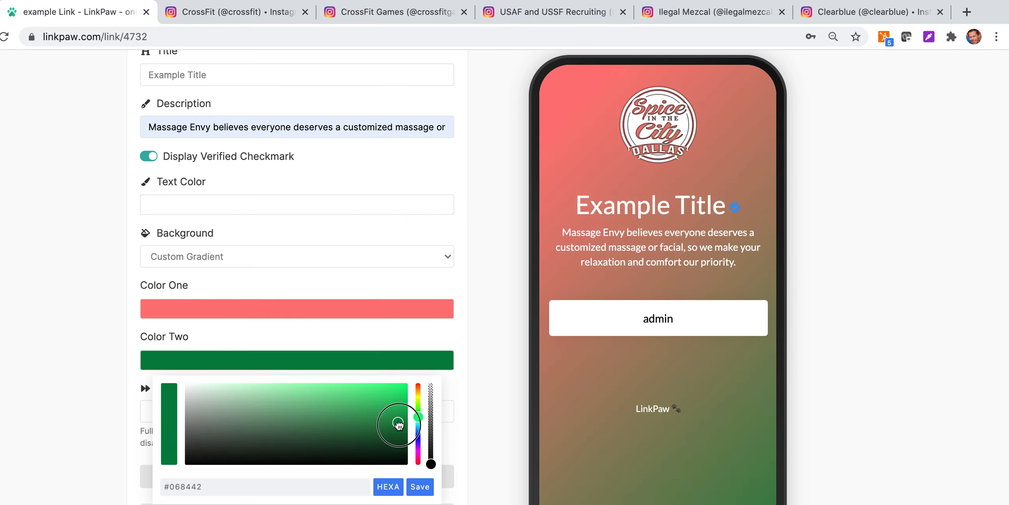
pyautogui.moveTo(236, 485); pyautogui.dragTo(130, 489)
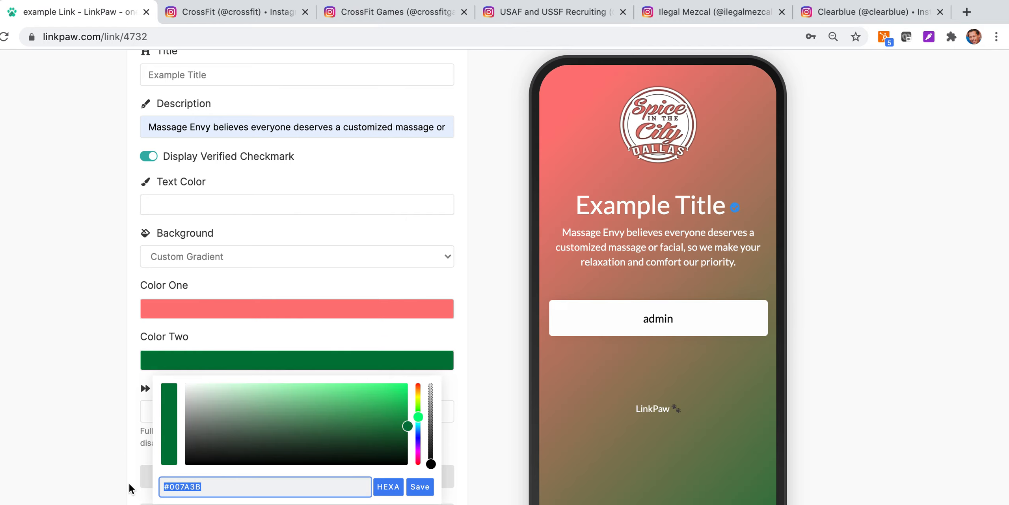
pyautogui.click(472, 431)
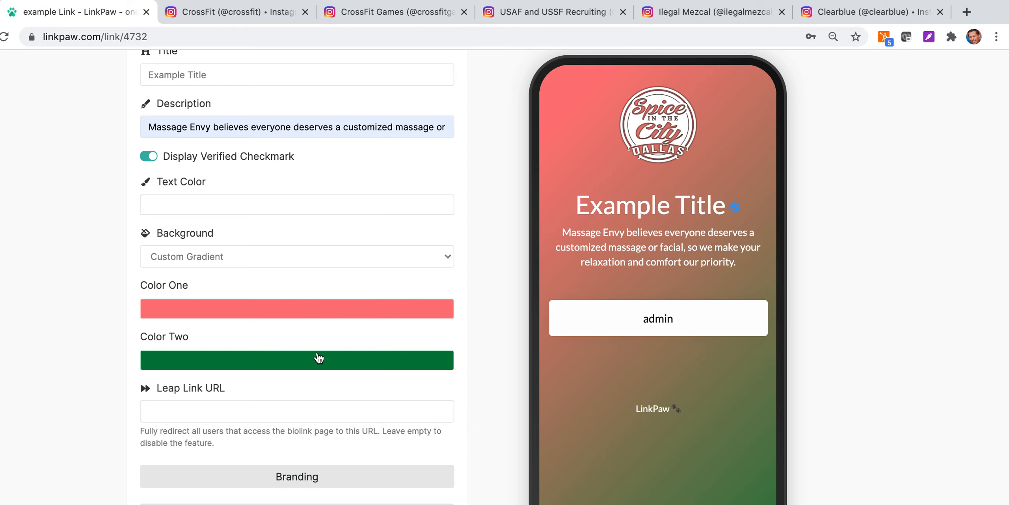
# Change the background type to Custom Image and upload demoSpice.jpg from the Demo folder.
pyautogui.scroll(-1, 307, 347)
pyautogui.click(205, 234)
pyautogui.click(205, 260)
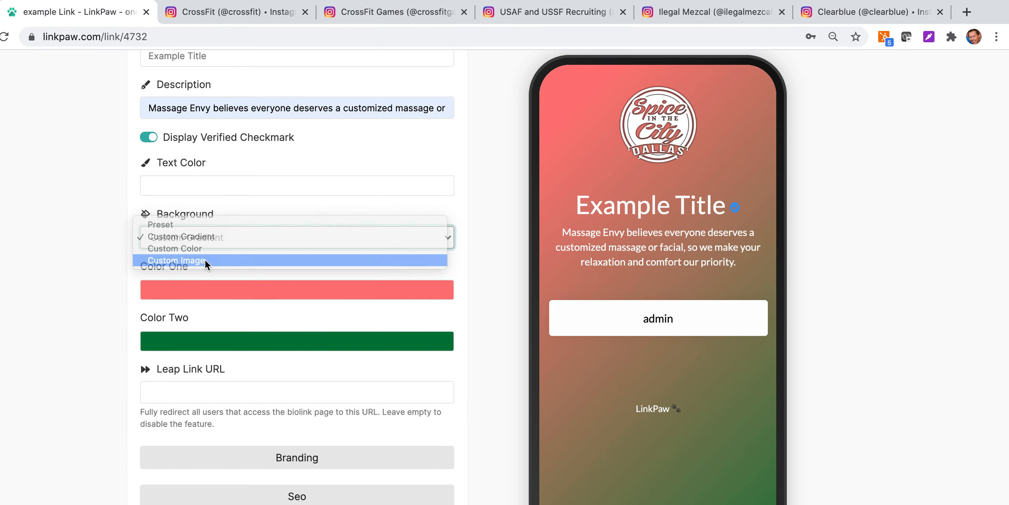
pyautogui.click(204, 261)
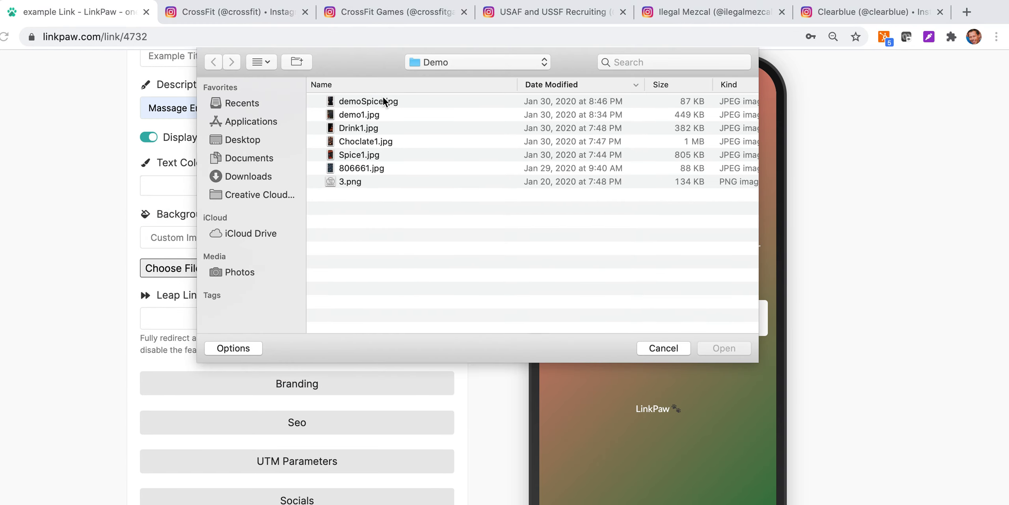
pyautogui.click(379, 101)
pyautogui.click(743, 351)
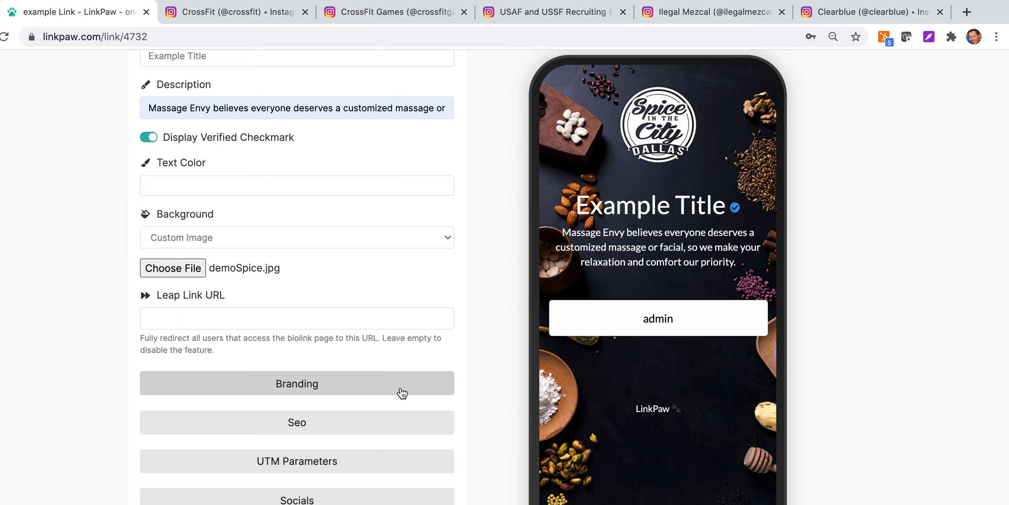
# Examine the Leap Link URL redirect option and the biolink page's public link.
pyautogui.scroll(-3, 277, 293)
pyautogui.click(192, 211)
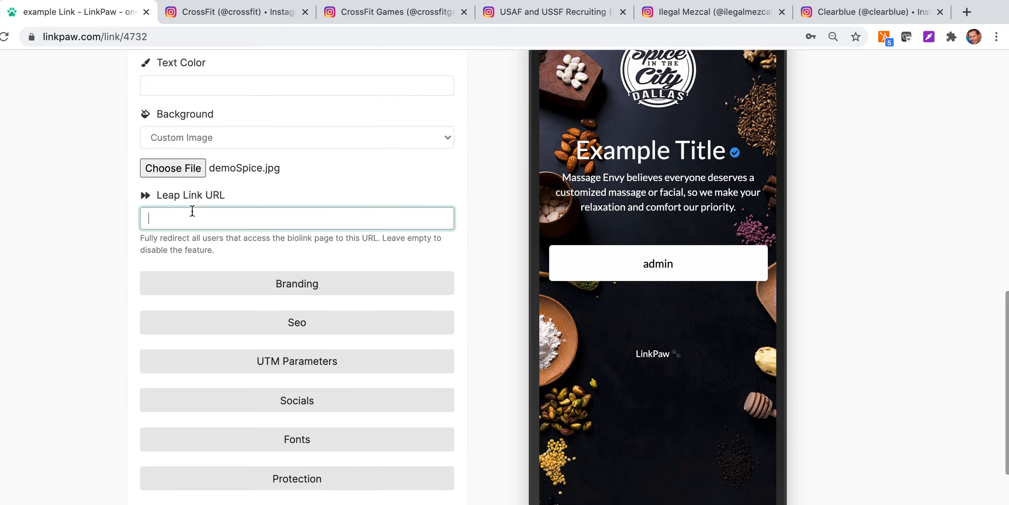
pyautogui.tripleClick(209, 194)
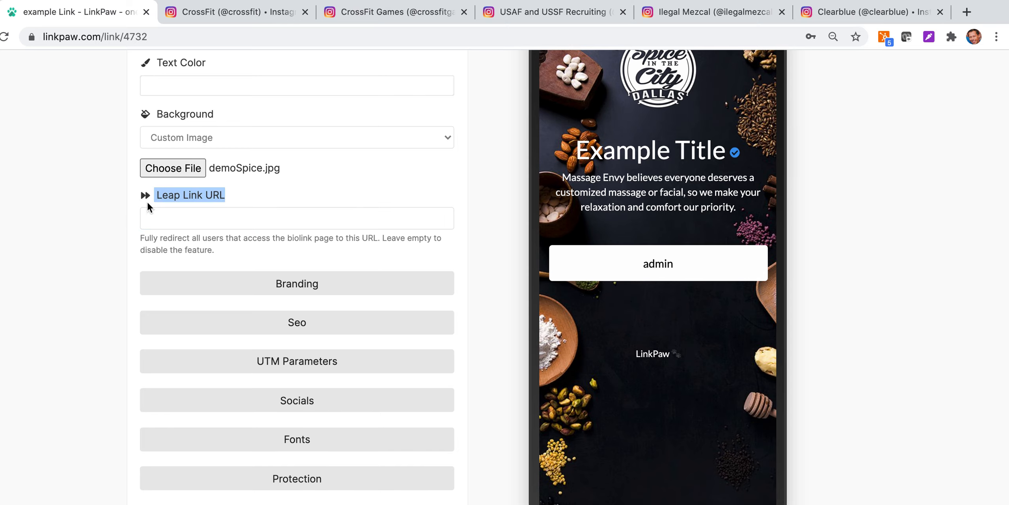
pyautogui.click(148, 217)
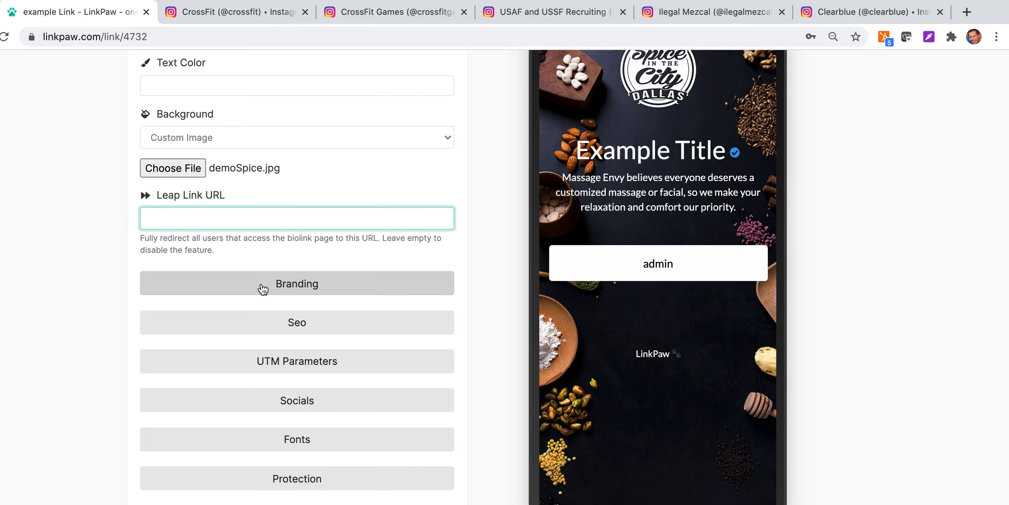
pyautogui.scroll(1, 263, 289)
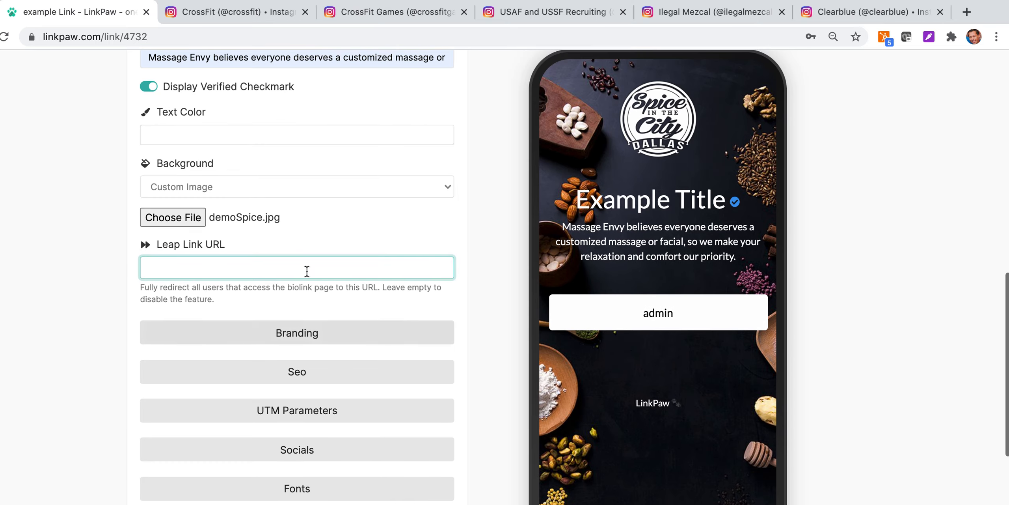
pyautogui.scroll(5, 542, 239)
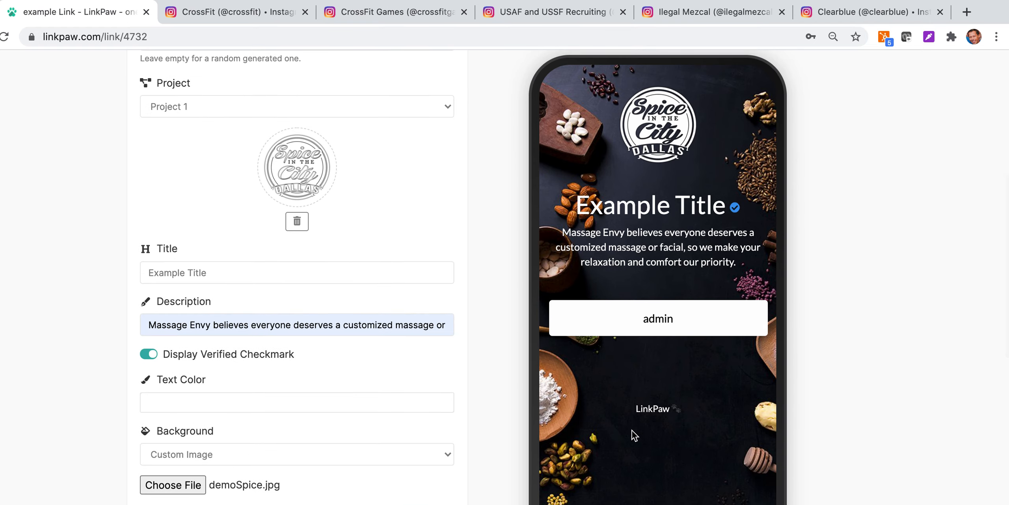
pyautogui.scroll(3, 505, 316)
pyautogui.scroll(4, 504, 315)
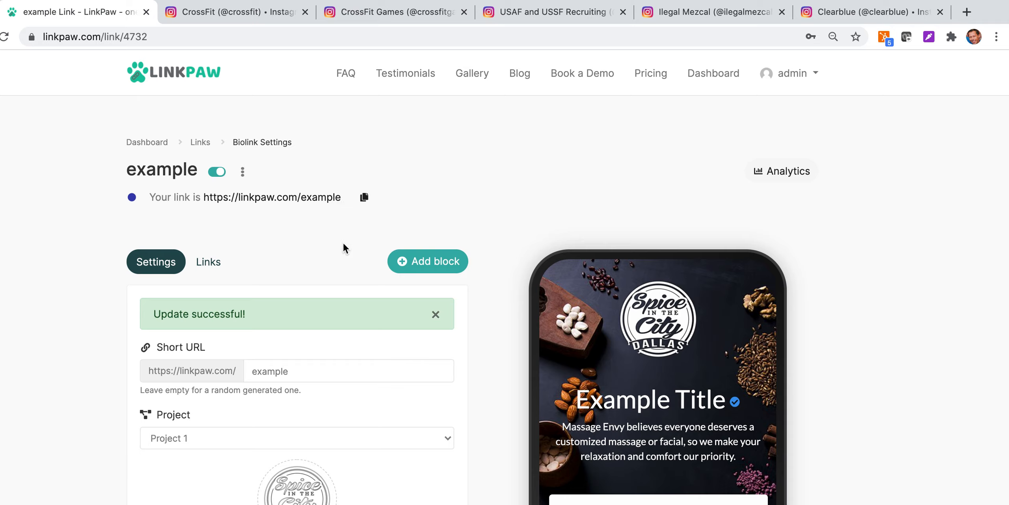
pyautogui.moveTo(342, 197); pyautogui.dragTo(203, 197)
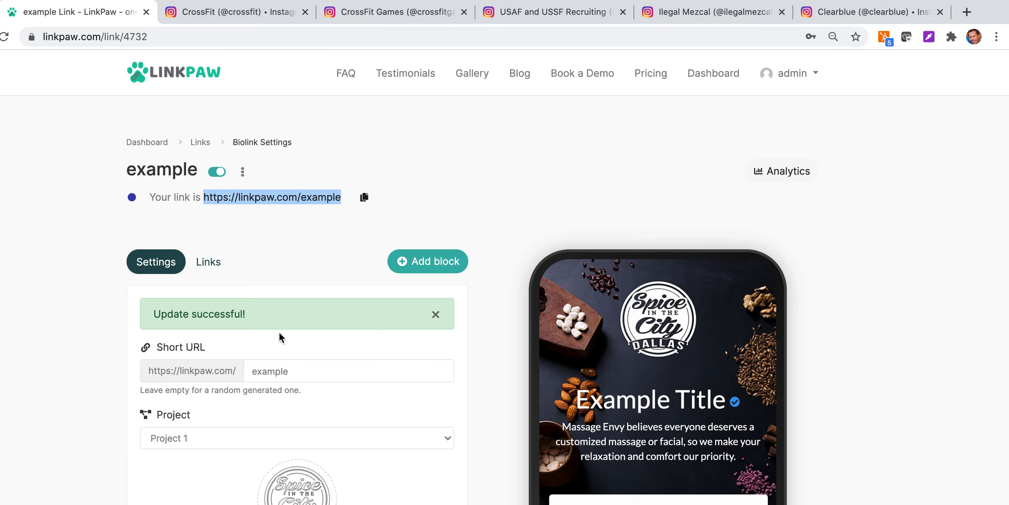
pyautogui.scroll(-1, 281, 234)
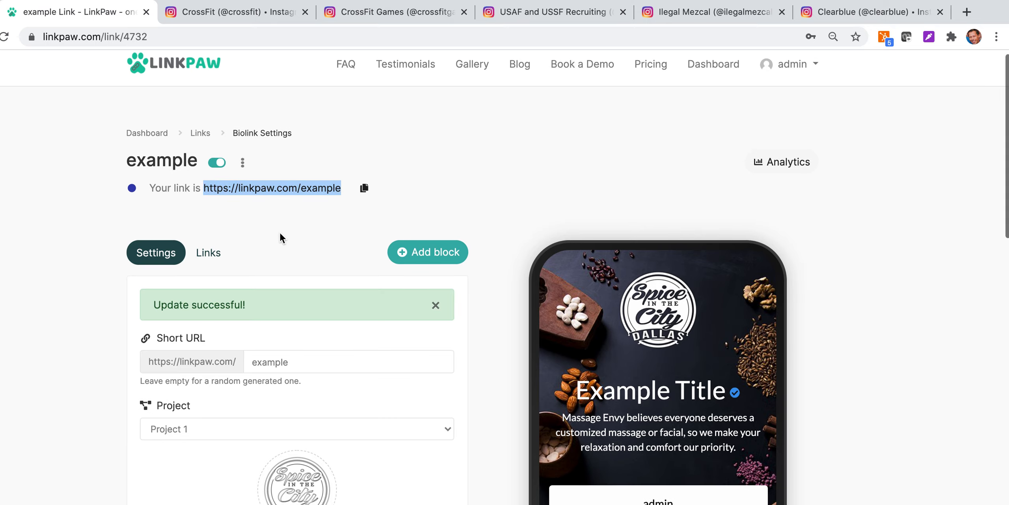
pyautogui.scroll(-10, 280, 233)
pyautogui.click(228, 425)
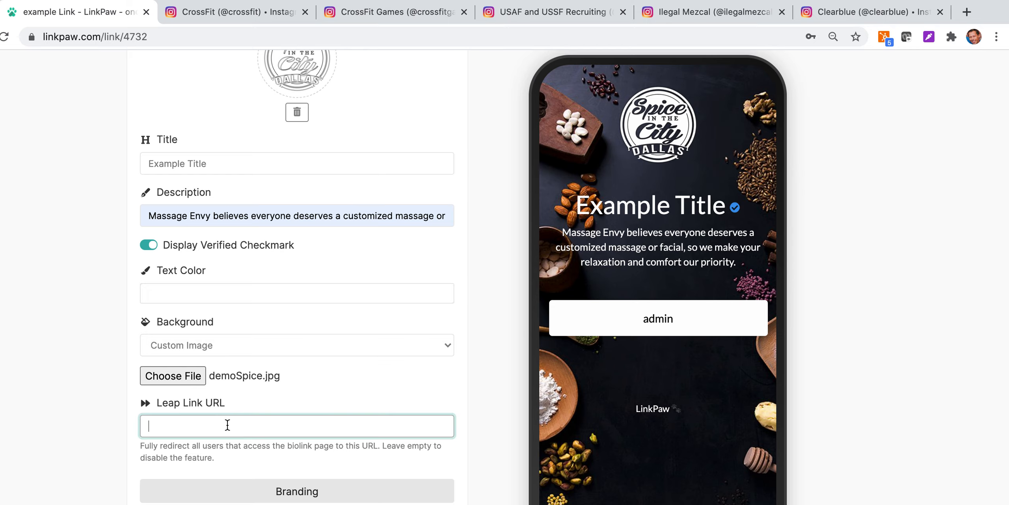
pyautogui.scroll(1, 228, 425)
pyautogui.scroll(-5, 228, 424)
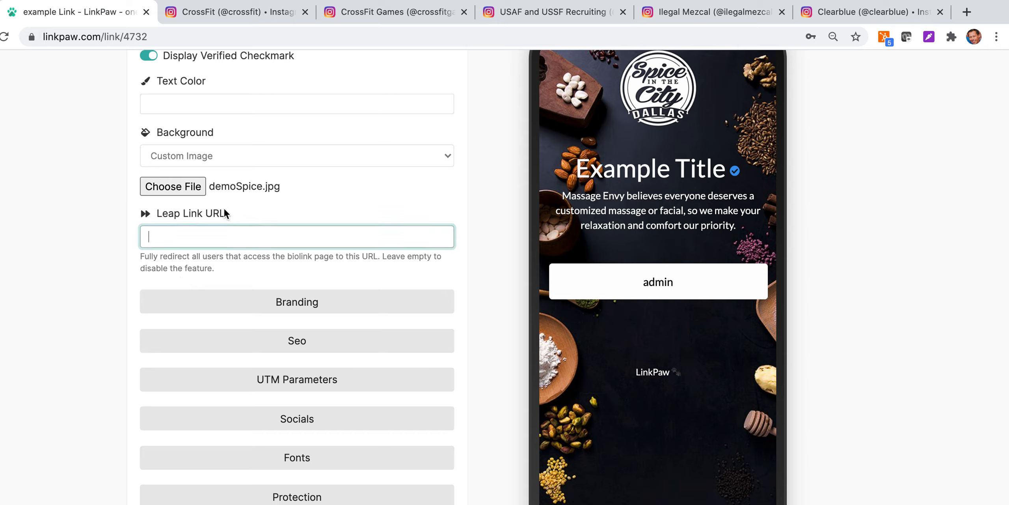
pyautogui.click(323, 302)
pyautogui.scroll(-3, 323, 302)
pyautogui.click(297, 270)
pyautogui.write('Powered by Agency X')
pyautogui.click(297, 336)
pyautogui.write('www.agencyx.com')
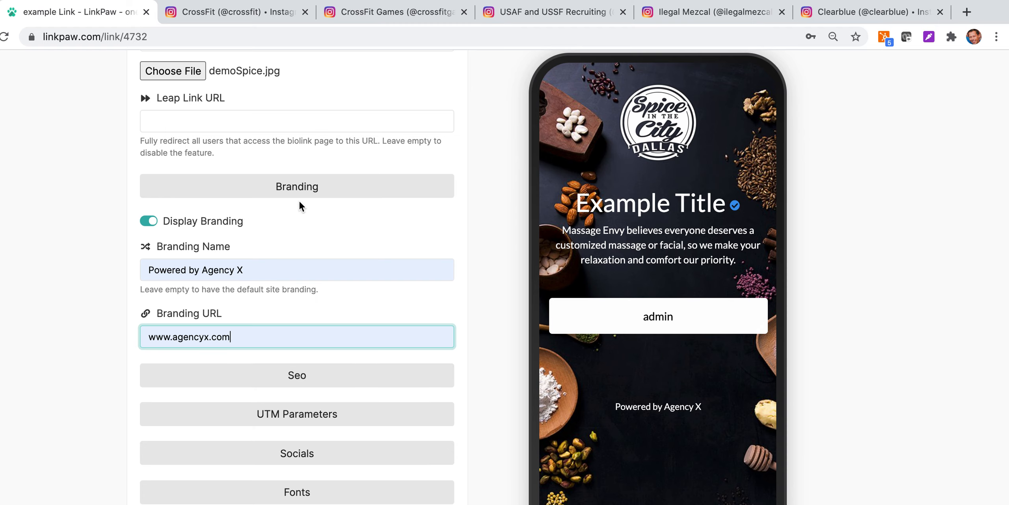
pyautogui.click(311, 196)
# Review the SEO settings for search engine indexing, page title, meta description and OpenGraph image.
pyautogui.click(320, 227)
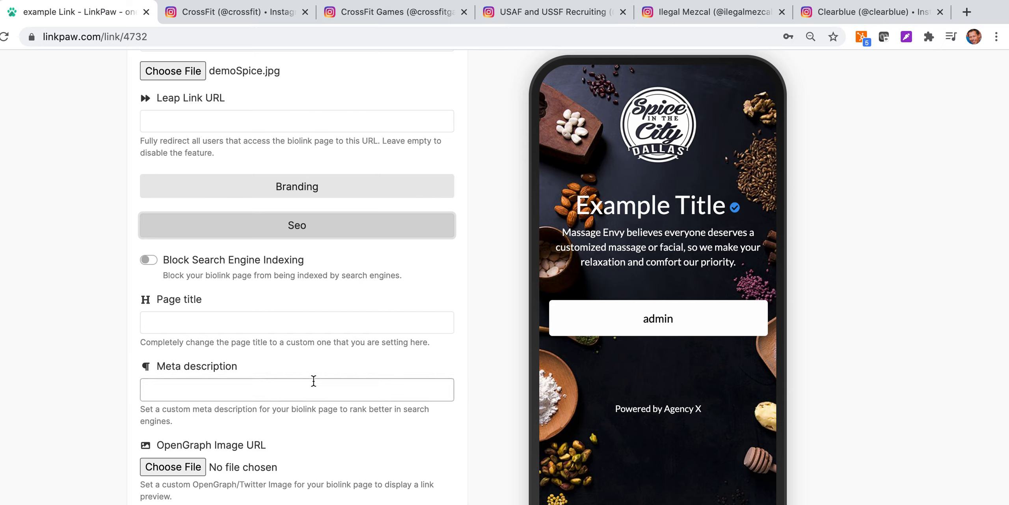
pyautogui.click(219, 315)
pyautogui.click(221, 388)
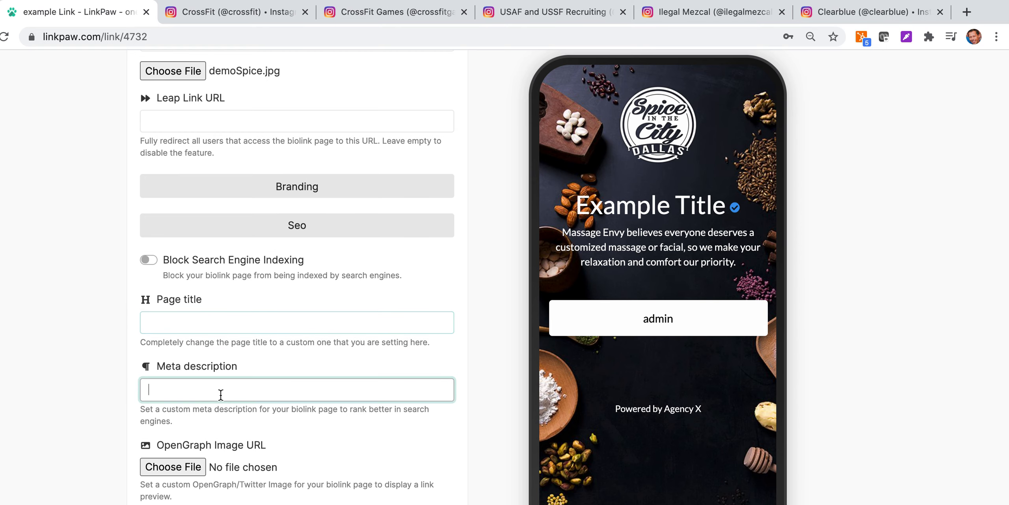
pyautogui.scroll(-3, 221, 392)
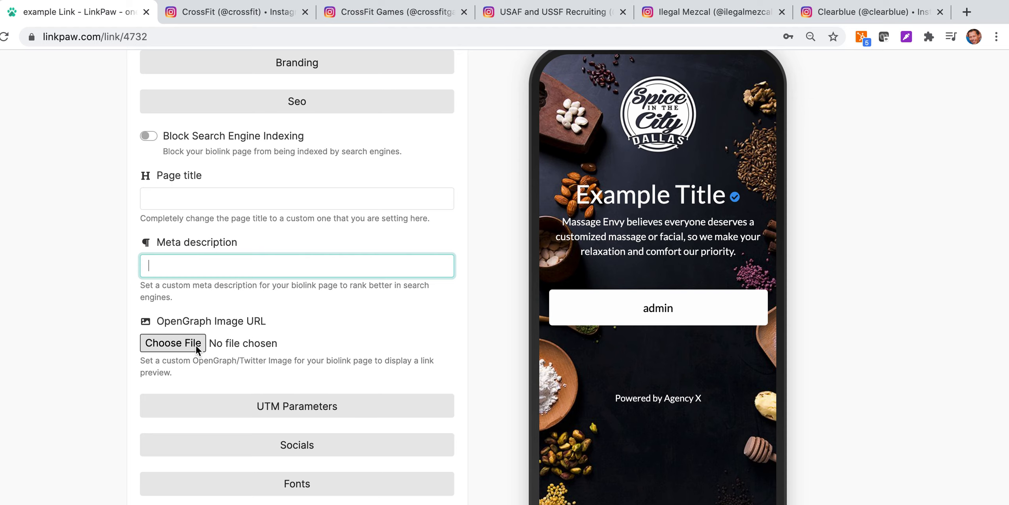
pyautogui.scroll(1, 274, 374)
pyautogui.scroll(2, 275, 374)
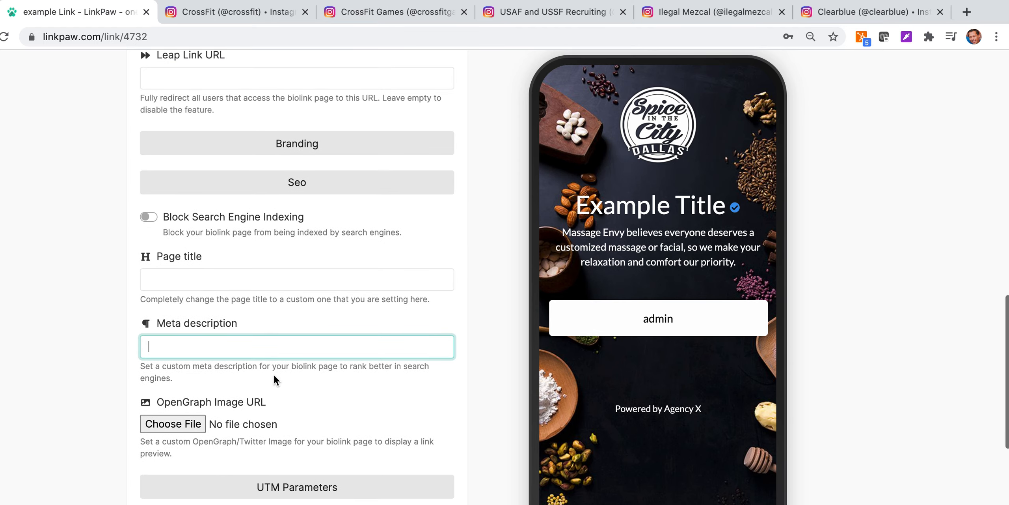
pyautogui.click(319, 194)
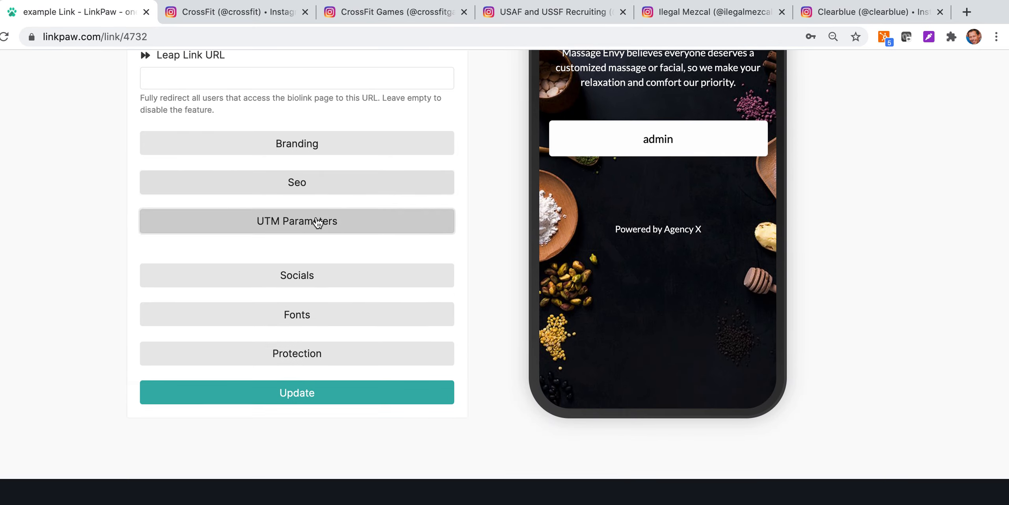
# Review the Medium and Source fields in the UTM parameter settings.
pyautogui.click(318, 221)
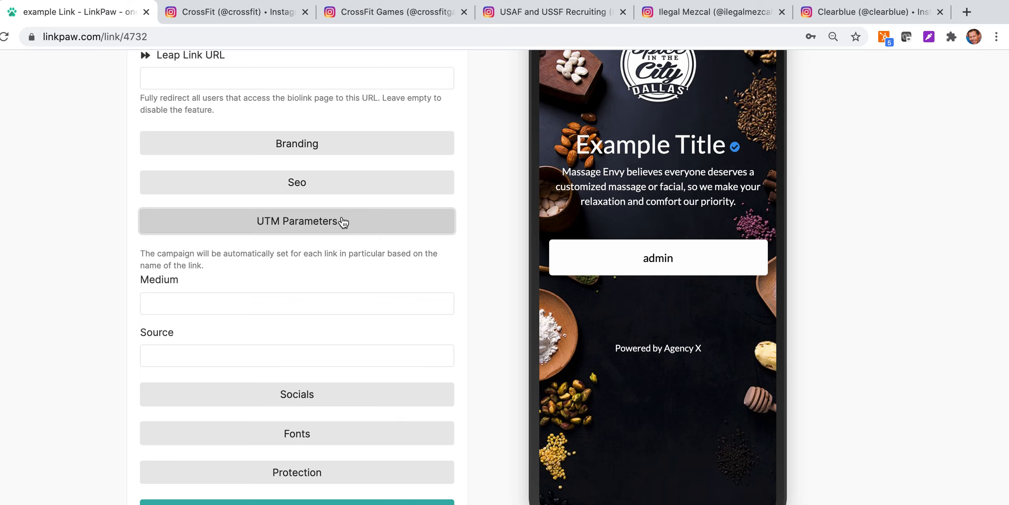
pyautogui.click(205, 310)
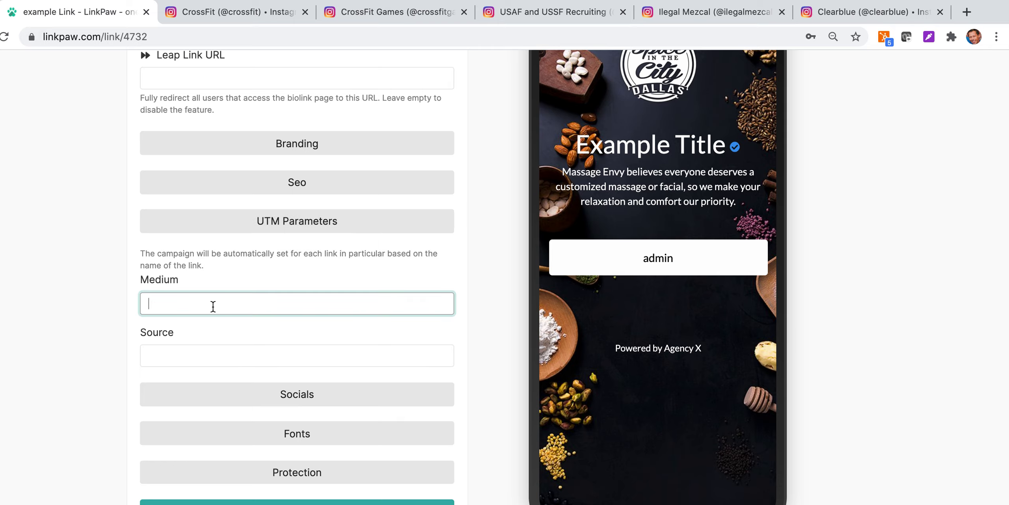
pyautogui.click(208, 353)
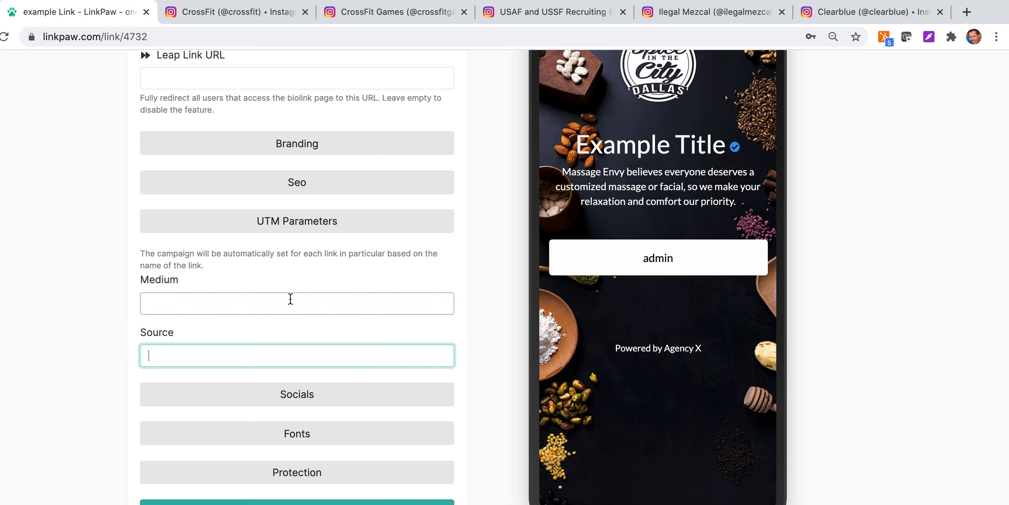
pyautogui.click(304, 221)
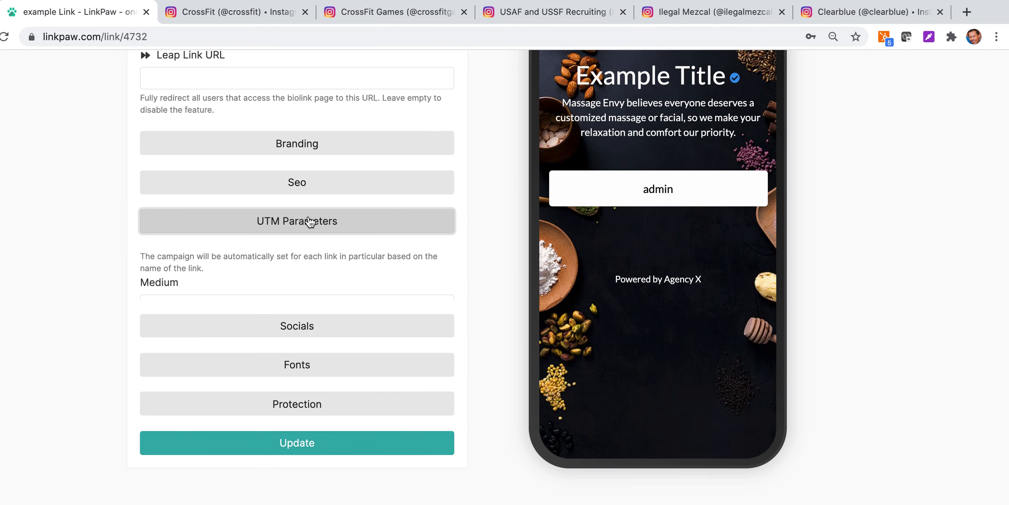
# Review the social link fields, and open the Ilegal Mezcal LinkPaw page to examine its social icons.
pyautogui.click(307, 261)
pyautogui.scroll(-3, 362, 304)
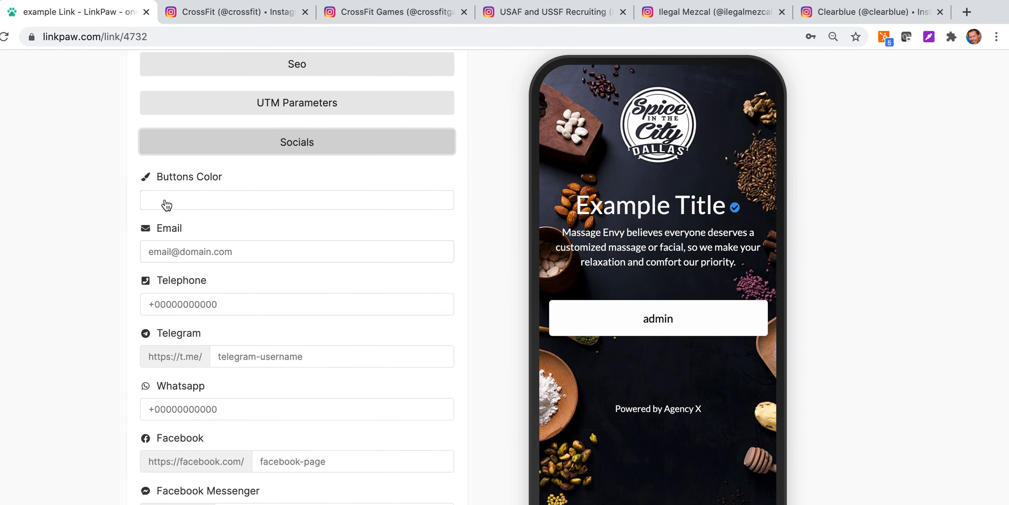
pyautogui.scroll(-3, 388, 361)
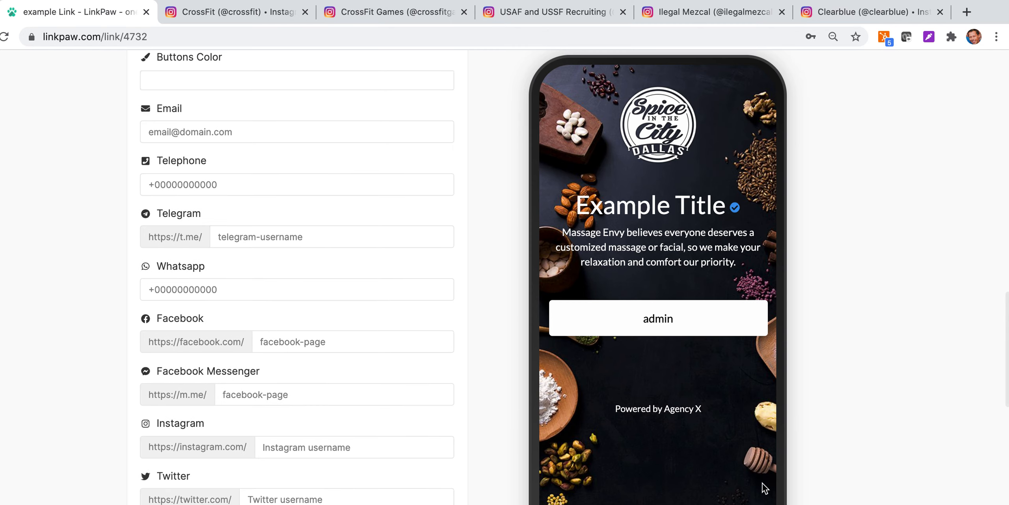
pyautogui.click(688, 14)
pyautogui.click(480, 254)
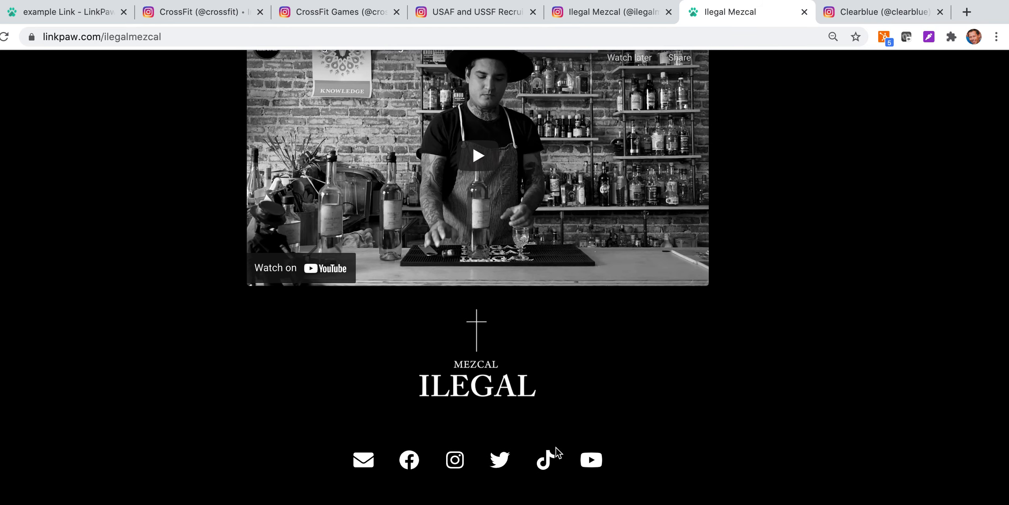
# Return to the example biolink page's settings and look over the font options.
pyautogui.click(68, 11)
pyautogui.click(297, 287)
pyautogui.click(297, 345)
pyautogui.click(303, 290)
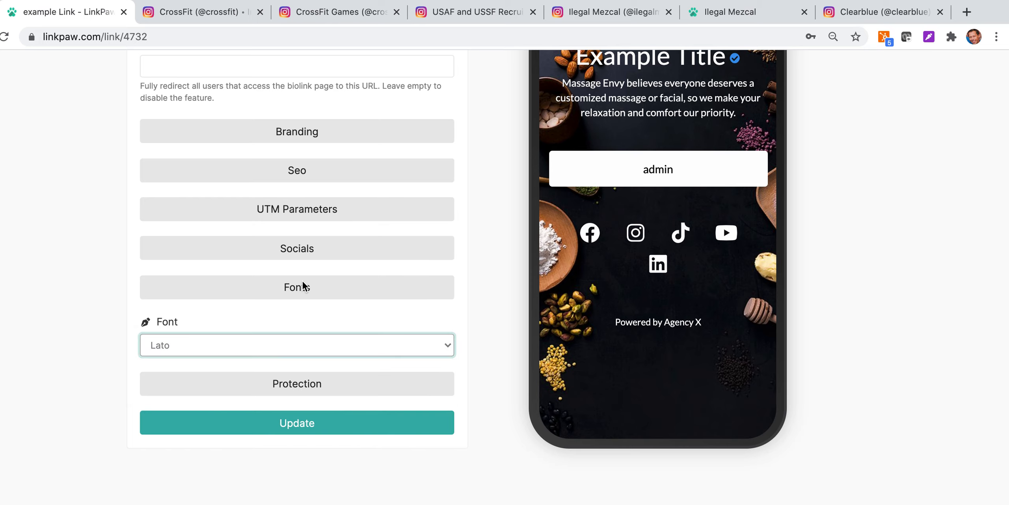
pyautogui.click(308, 291)
# Review the password and sensitive content warning options in the protection settings.
pyautogui.click(316, 325)
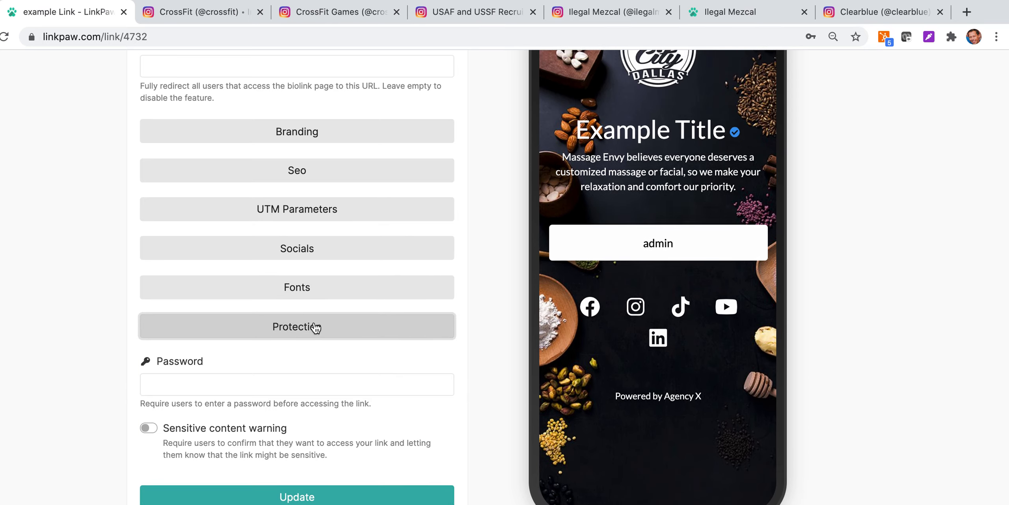
pyautogui.scroll(-3, 316, 327)
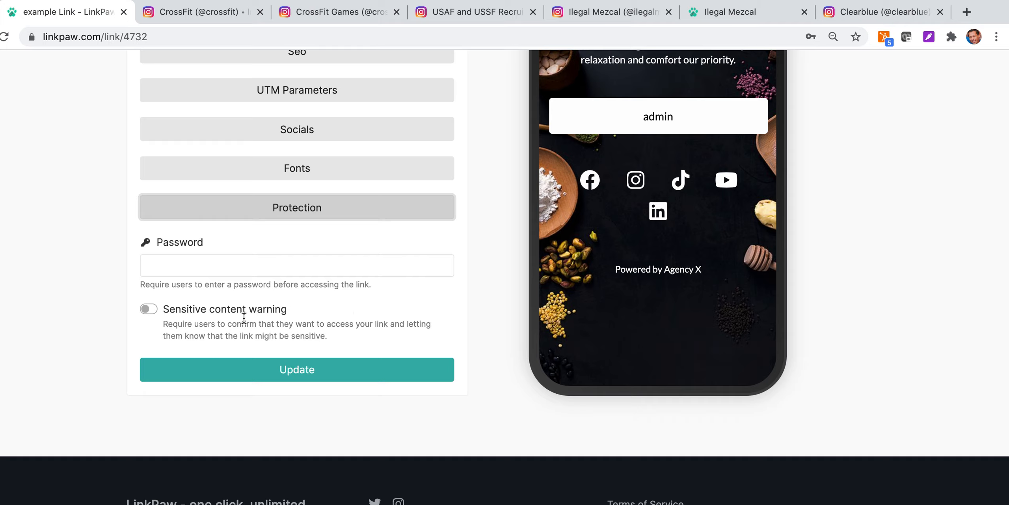
pyautogui.click(153, 312)
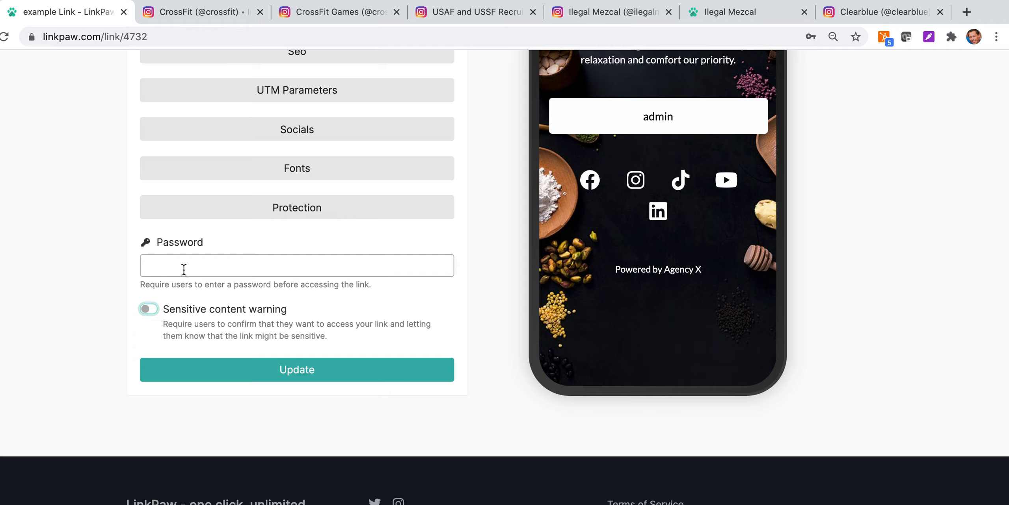
pyautogui.scroll(3, 184, 269)
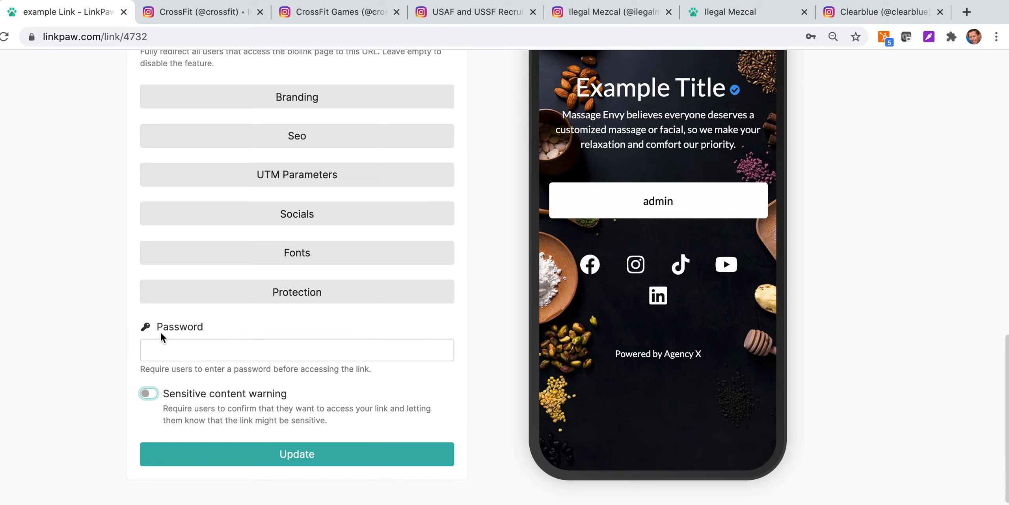
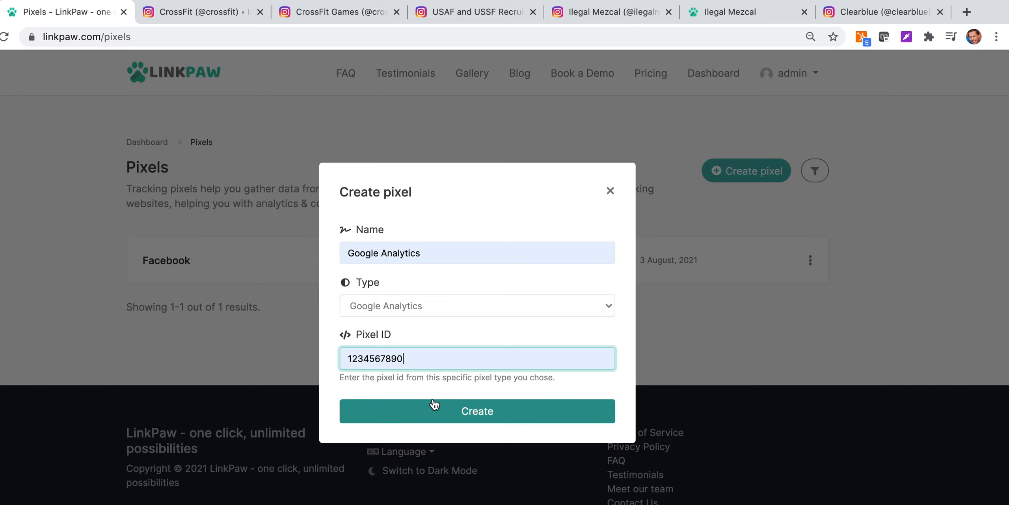
# Finish creating the Google Analytics pixel, and look over the pixel types offered for another new pixel.
pyautogui.click(474, 425)
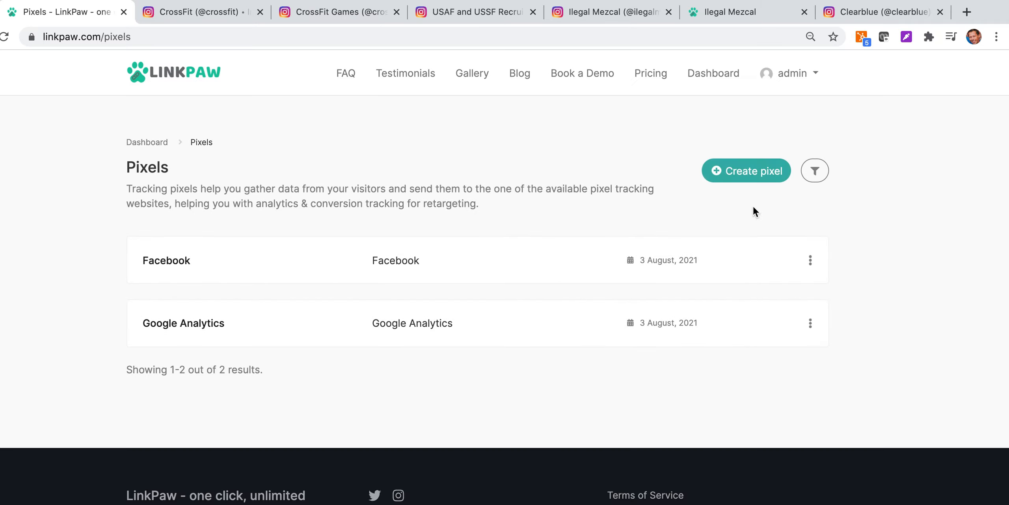
pyautogui.click(753, 177)
pyautogui.click(410, 307)
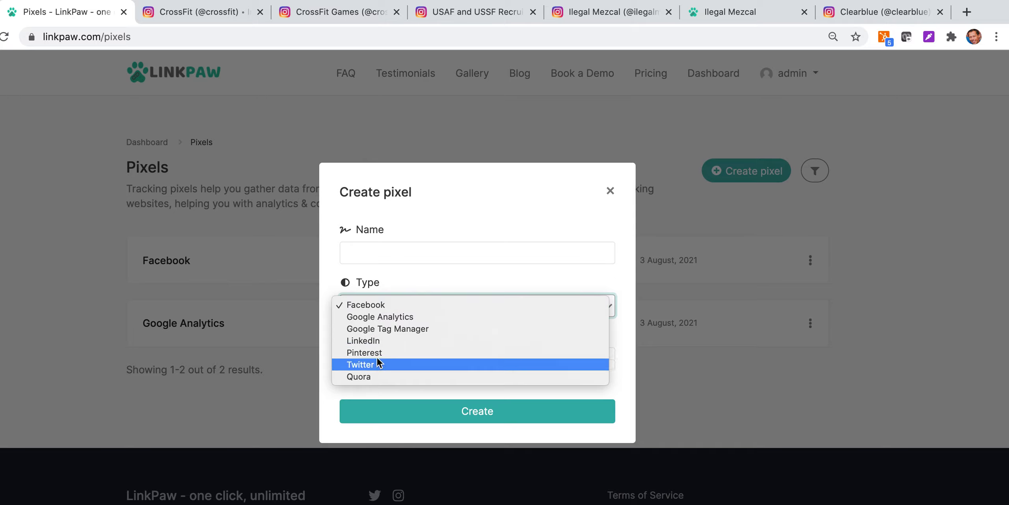
pyautogui.click(609, 191)
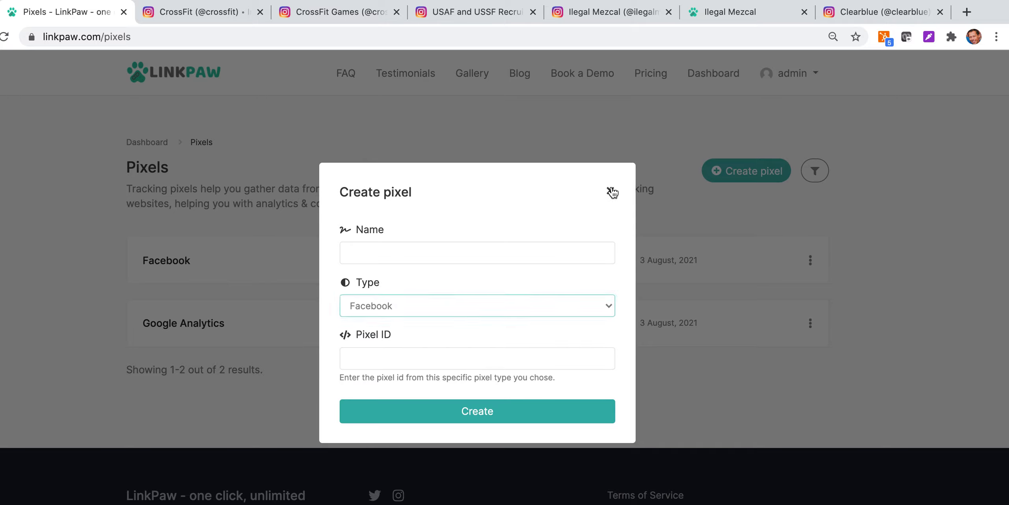
pyautogui.click(612, 192)
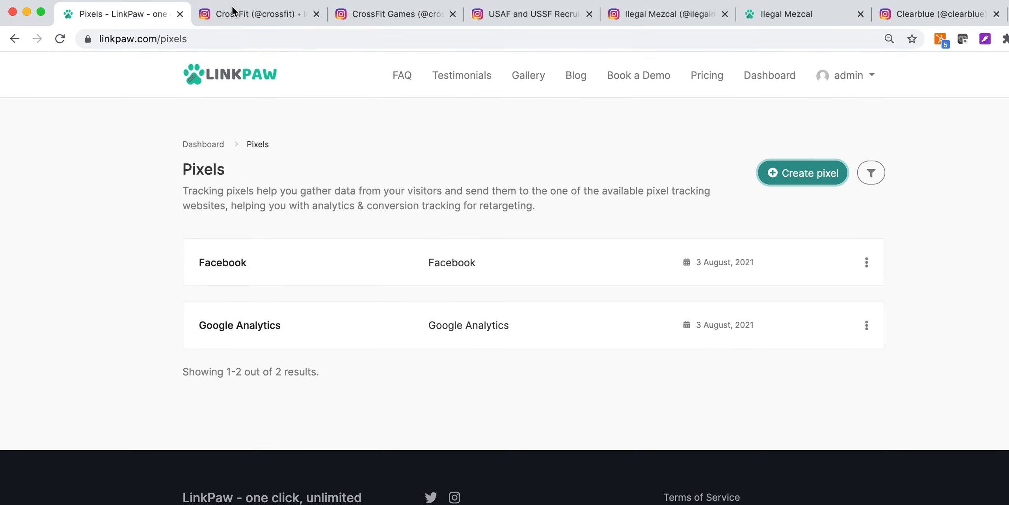
# Return to the example biolink page's settings, enable the Facebook and Google Analytics pixels, and save the update.
pyautogui.click(13, 40)
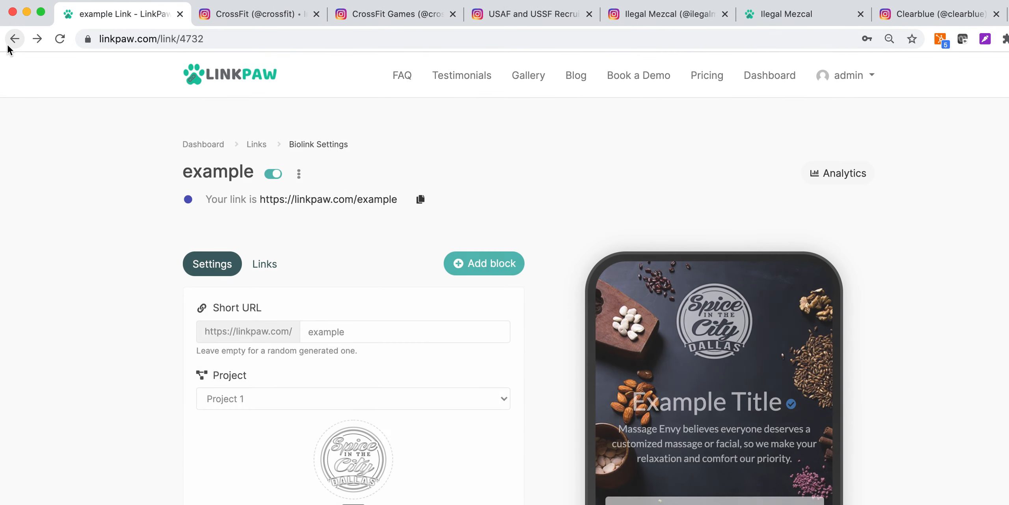
pyautogui.scroll(-10, 320, 268)
pyautogui.scroll(-15, 320, 272)
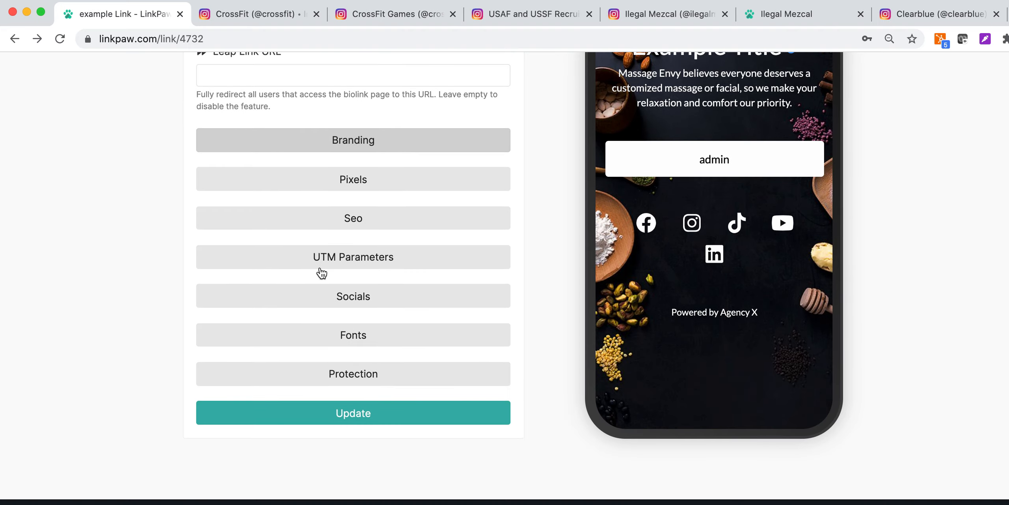
pyautogui.click(359, 182)
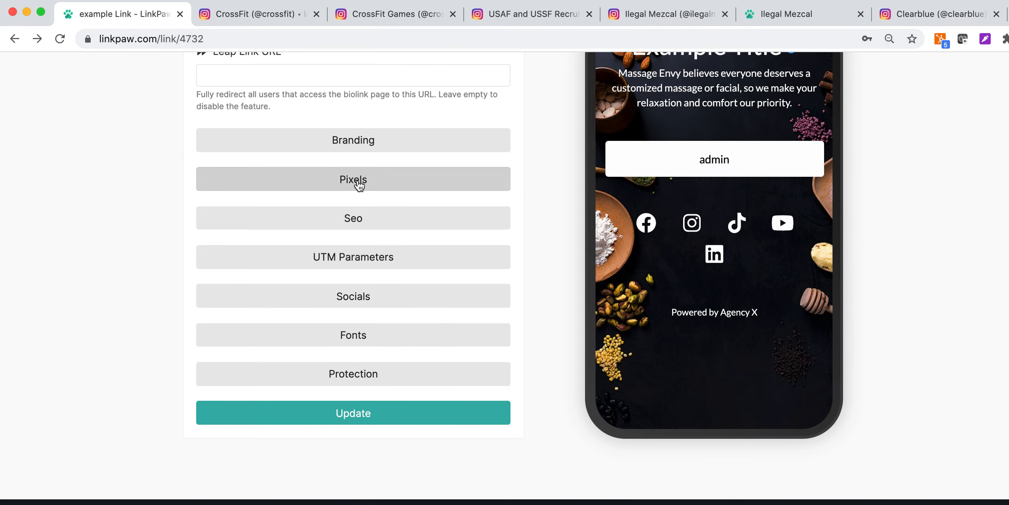
pyautogui.click(359, 184)
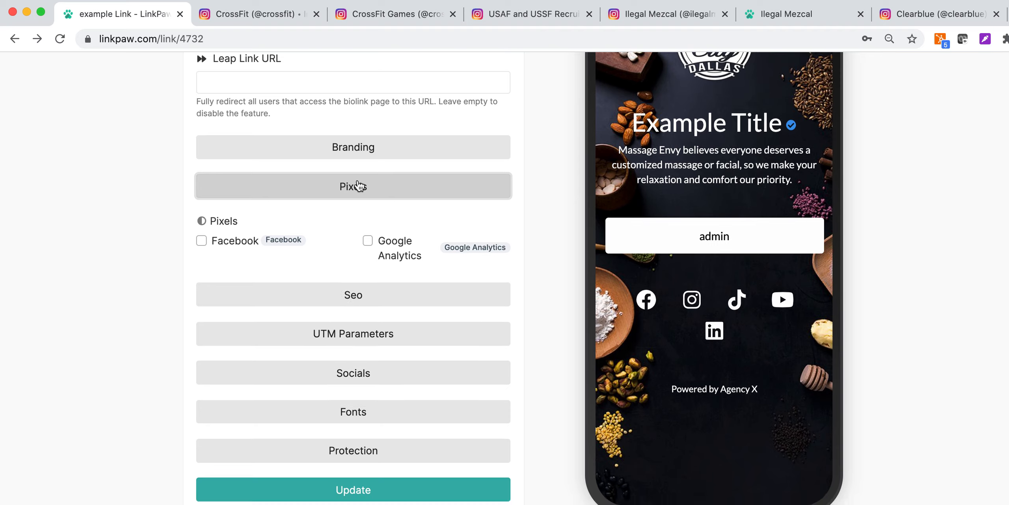
pyautogui.click(202, 241)
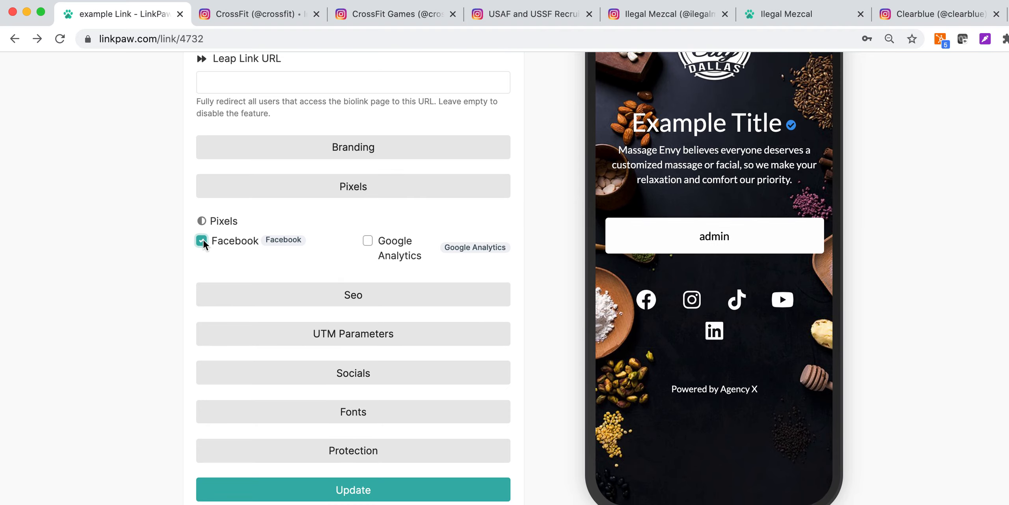
pyautogui.click(368, 242)
pyautogui.scroll(3, 368, 244)
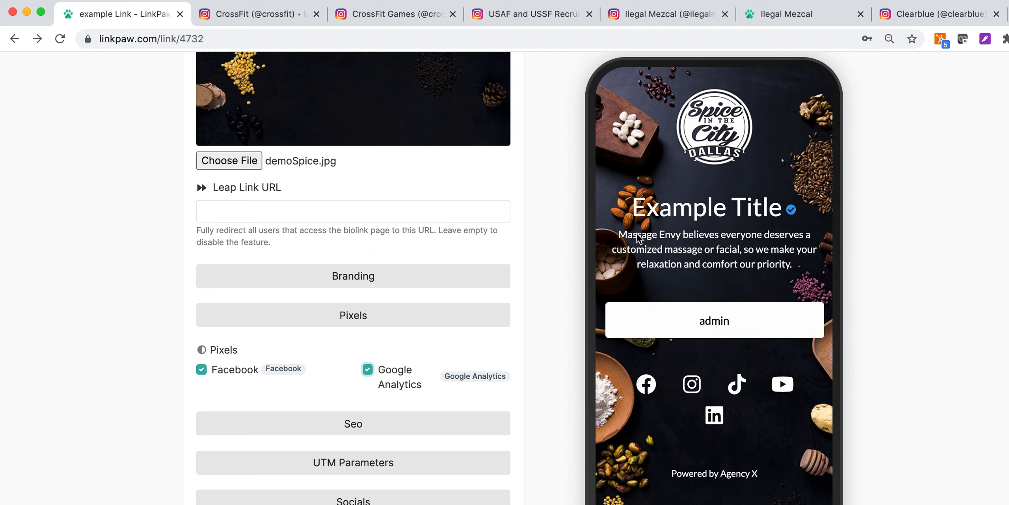
pyautogui.scroll(-7, 432, 355)
pyautogui.click(407, 312)
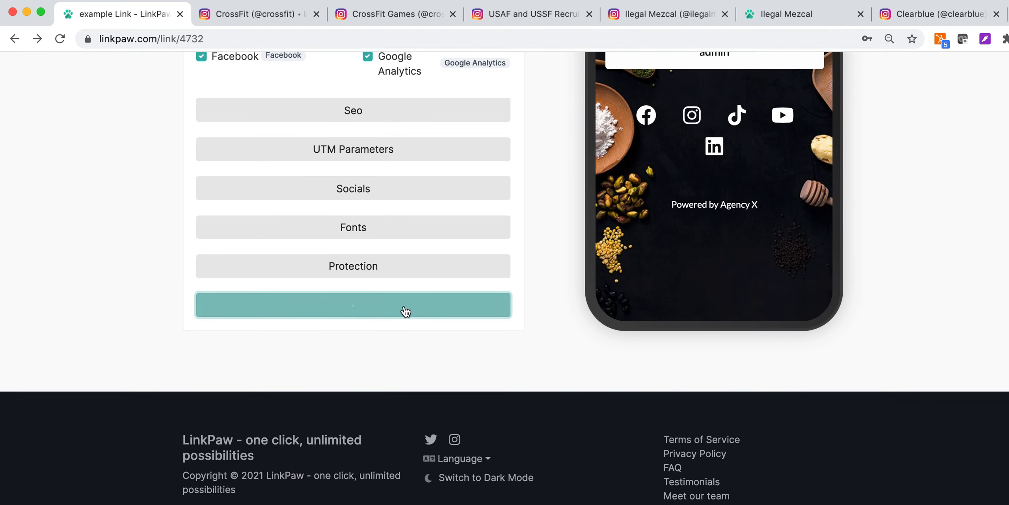
# Recheck the pixel selection in the example page's settings and collapse the section.
pyautogui.scroll(-8, 404, 306)
pyautogui.scroll(-15, 405, 306)
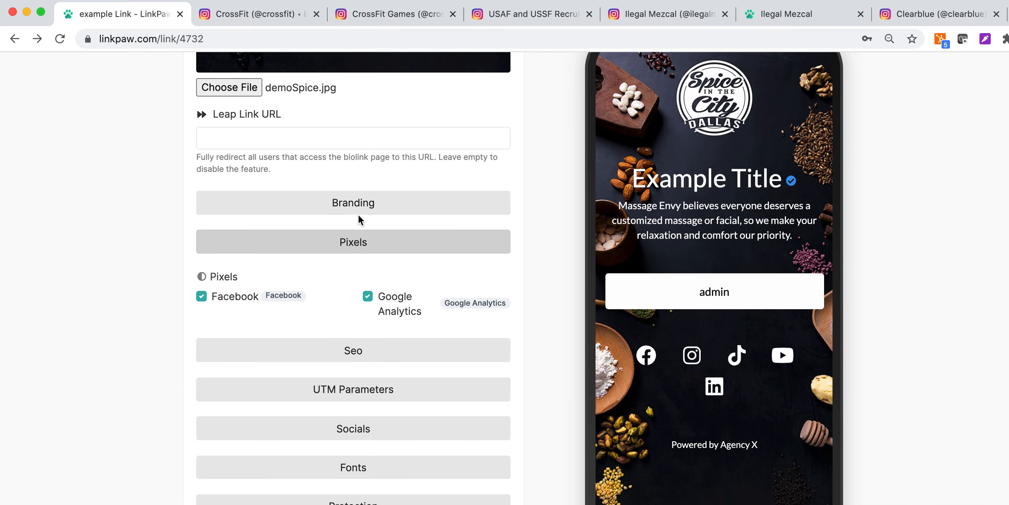
pyautogui.click(365, 242)
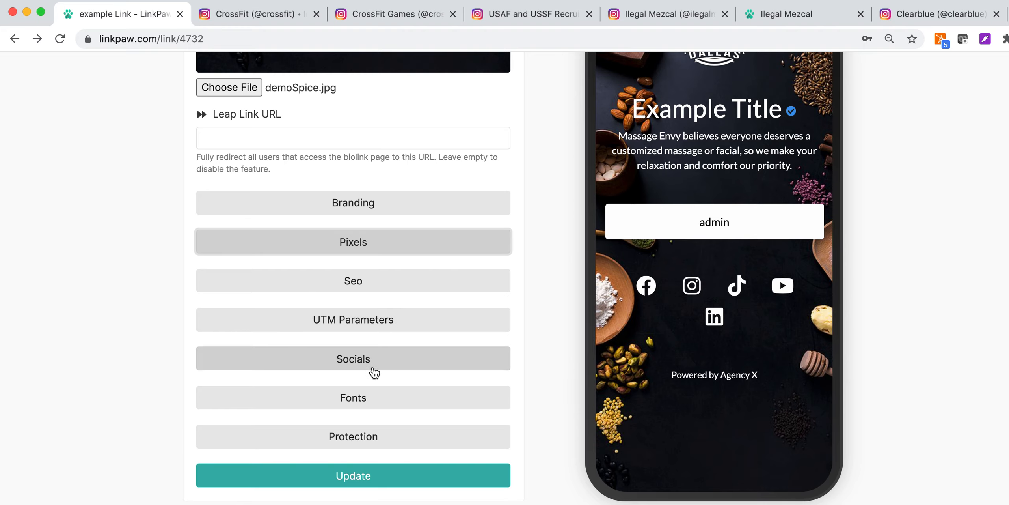
pyautogui.scroll(1, 401, 300)
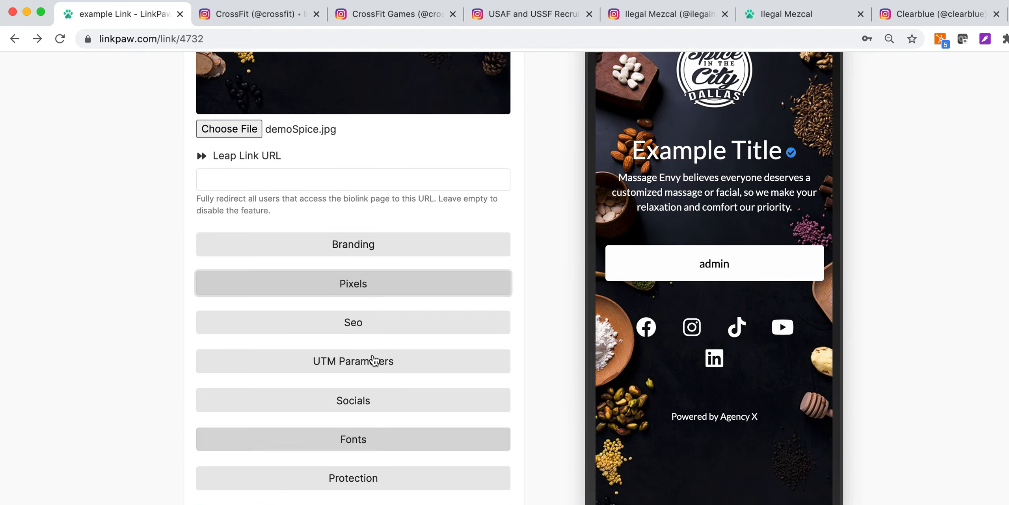
pyautogui.click(375, 293)
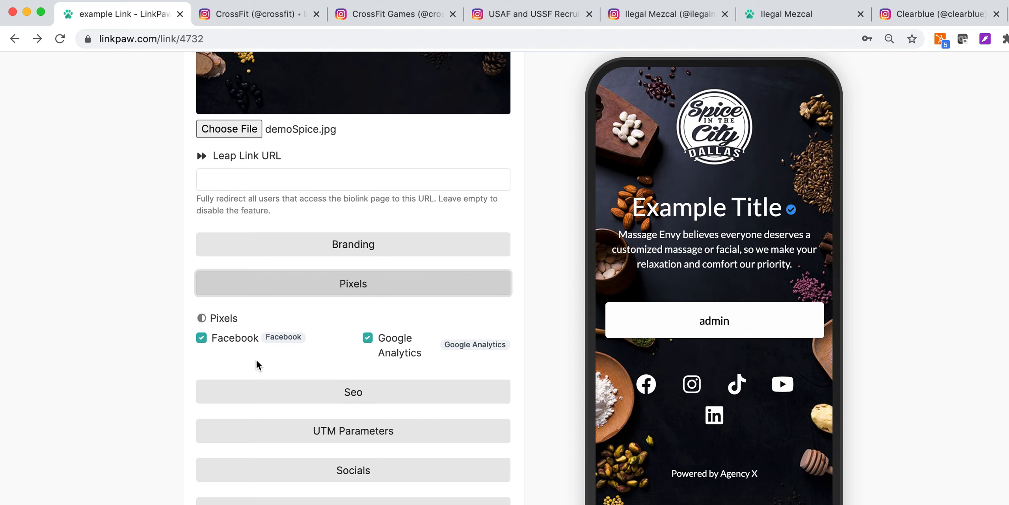
pyautogui.click(396, 292)
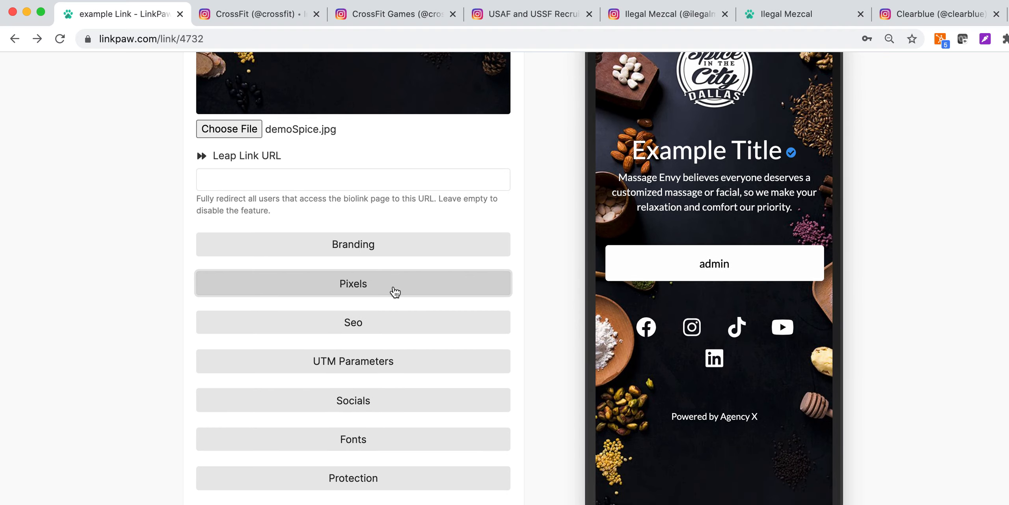
# Show the example page's link blocks and look over the existing admin link.
pyautogui.scroll(10, 394, 290)
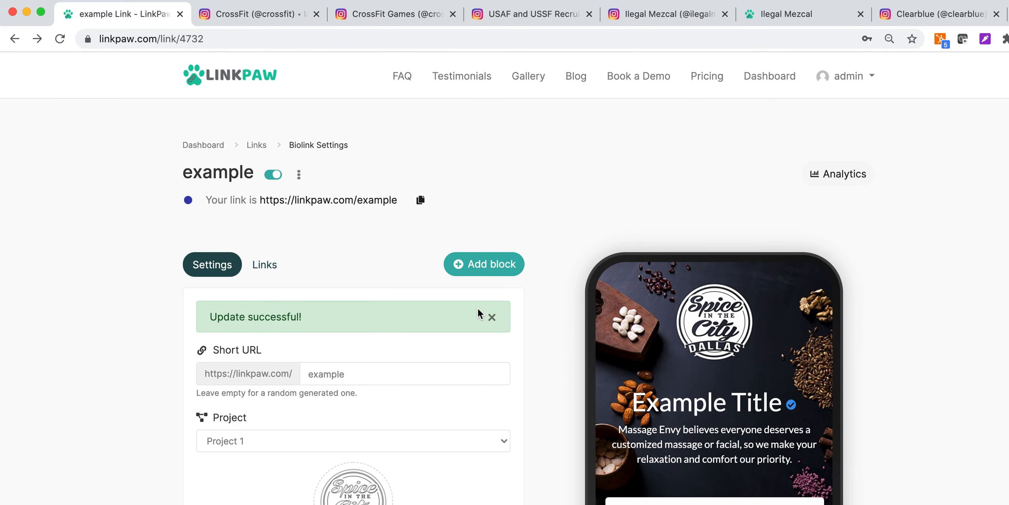
pyautogui.click(264, 267)
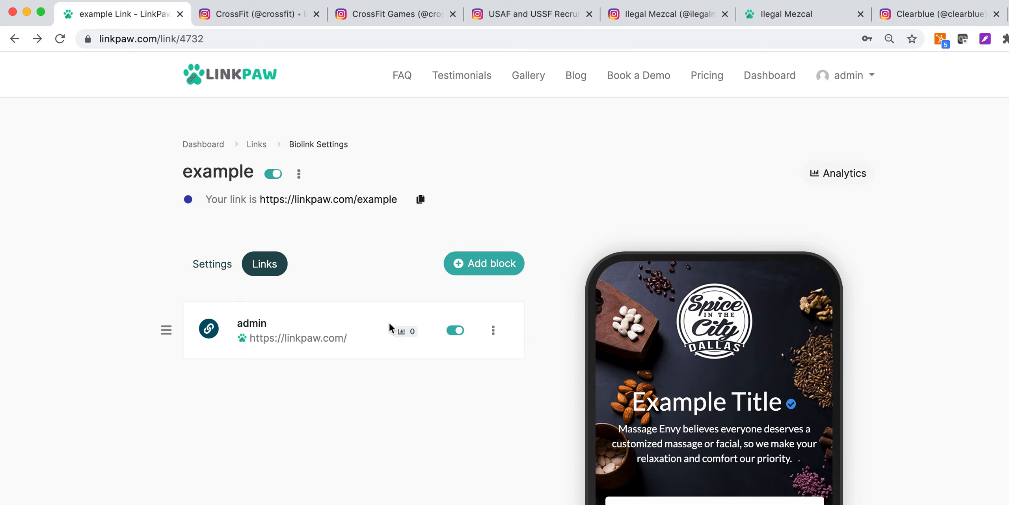
pyautogui.scroll(-5, 390, 323)
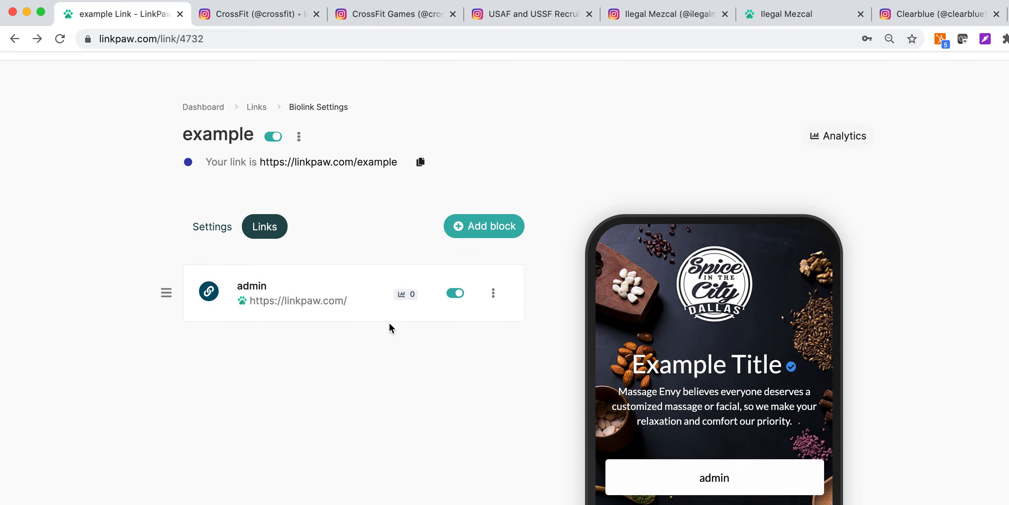
pyautogui.scroll(4, 390, 323)
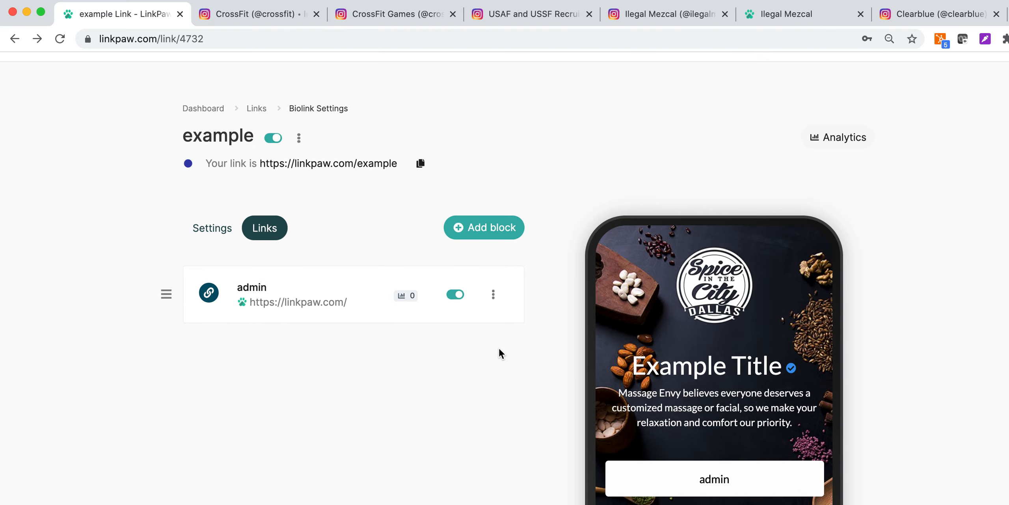
pyautogui.click(479, 232)
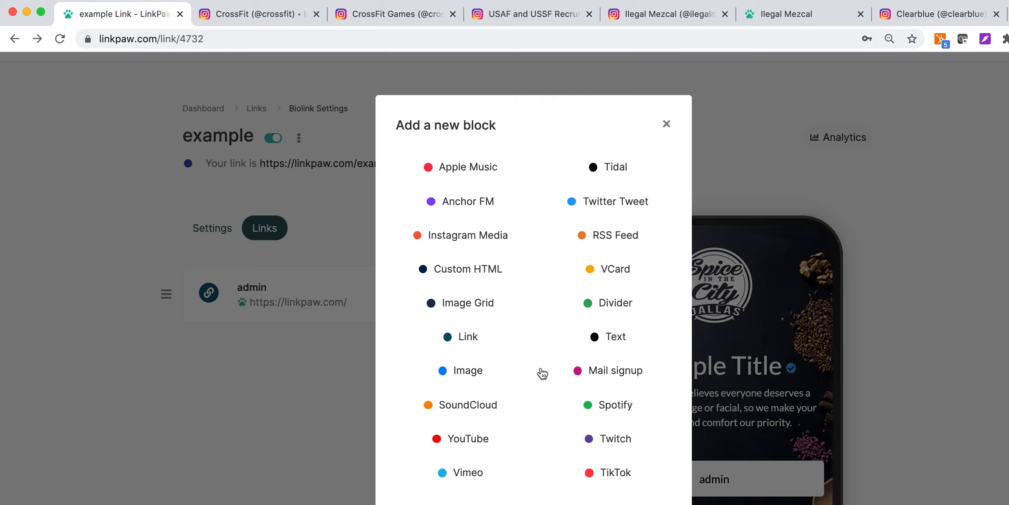
pyautogui.click(468, 339)
pyautogui.click(466, 304)
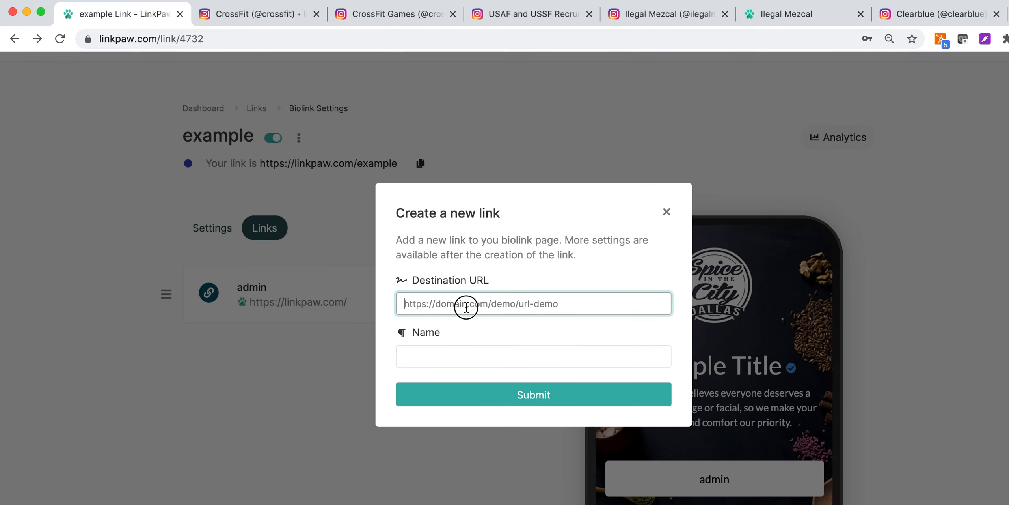
pyautogui.click(473, 331)
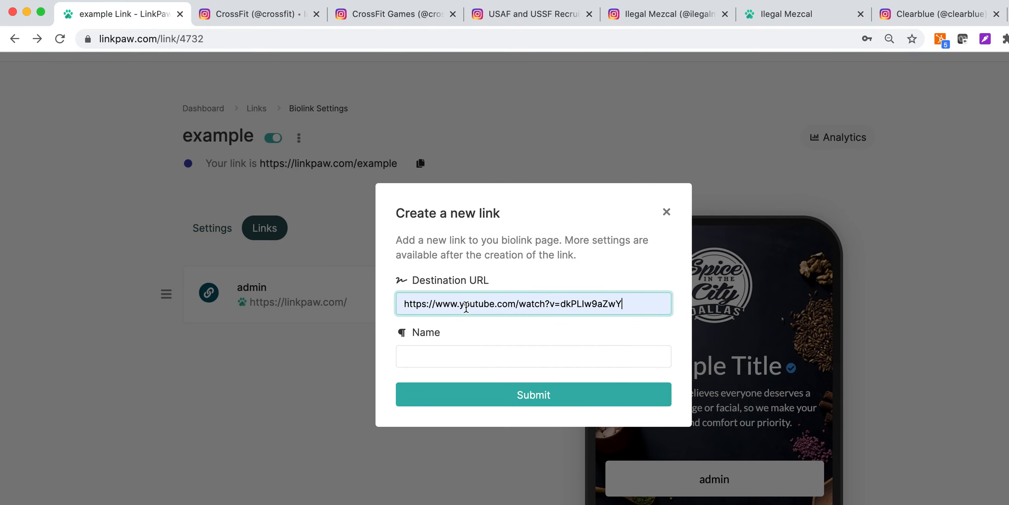
pyautogui.click(425, 350)
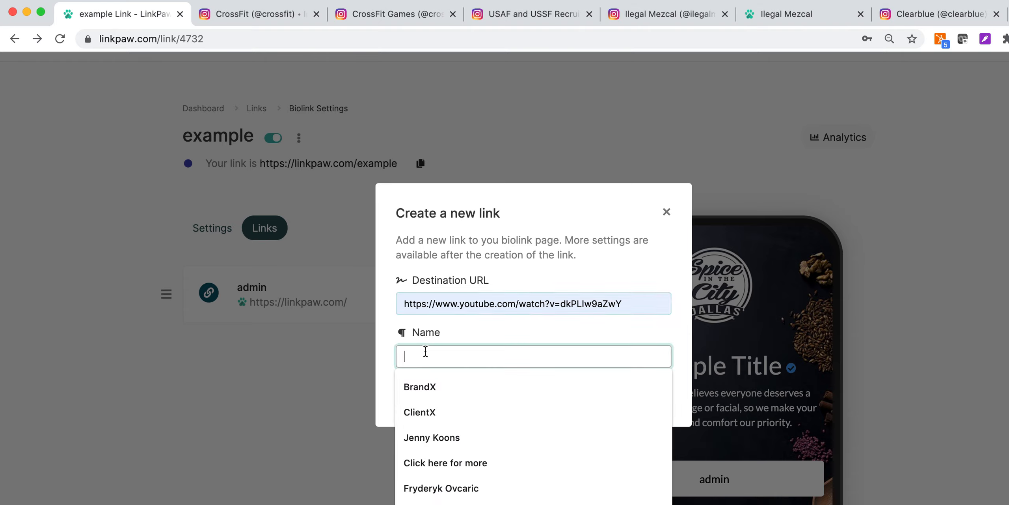
pyautogui.click(421, 388)
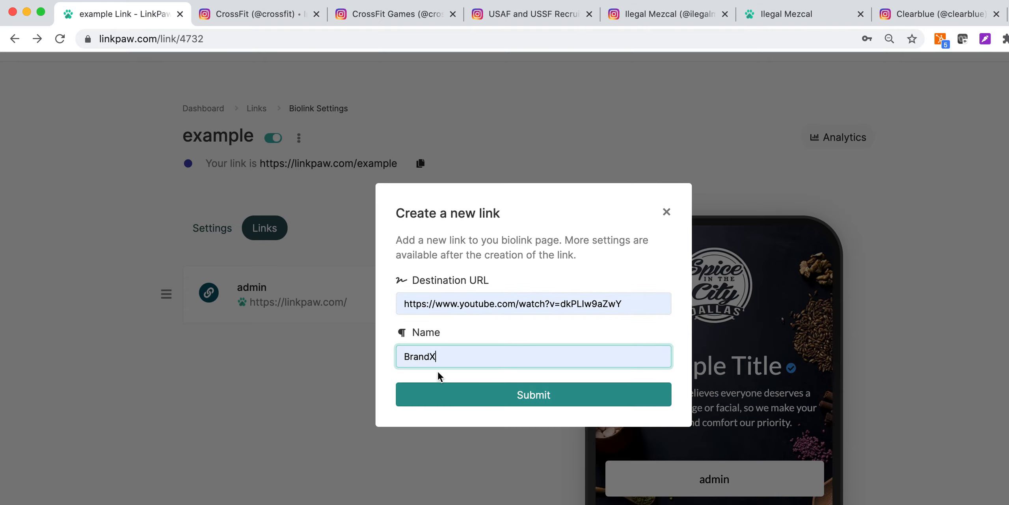
pyautogui.click(452, 356)
pyautogui.press('super+a')
pyautogui.write('Call')
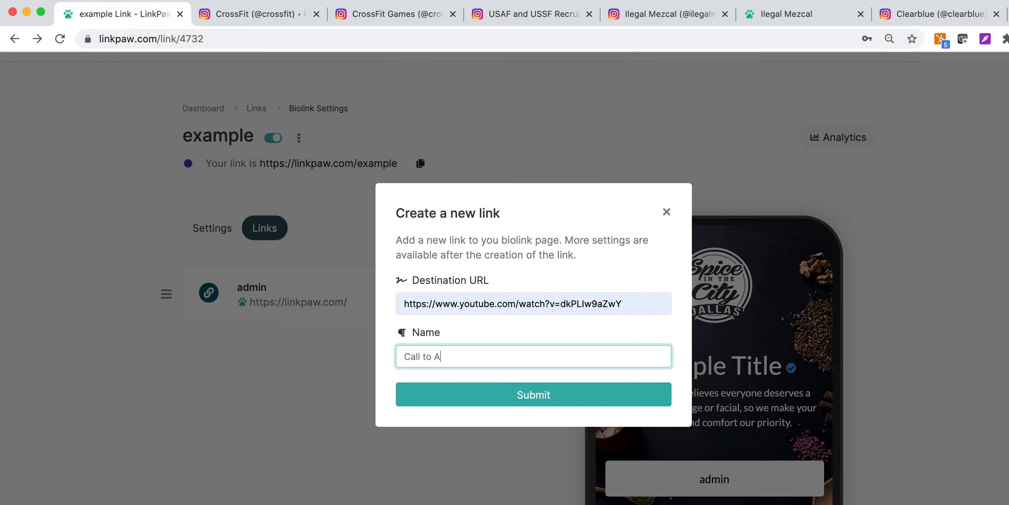
pyautogui.click(425, 395)
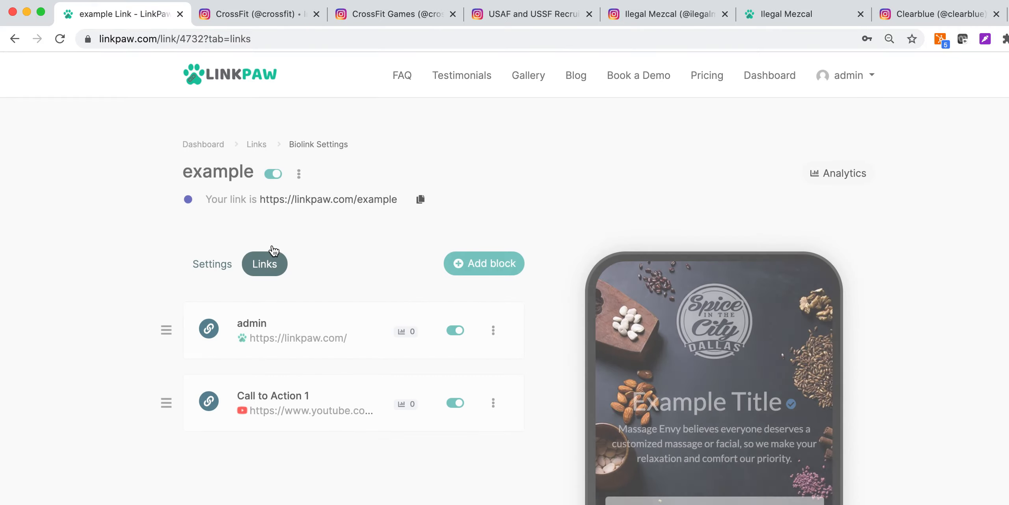
# Move the Call to Action 1 link above the admin link in the page's link order.
pyautogui.scroll(-4, 341, 263)
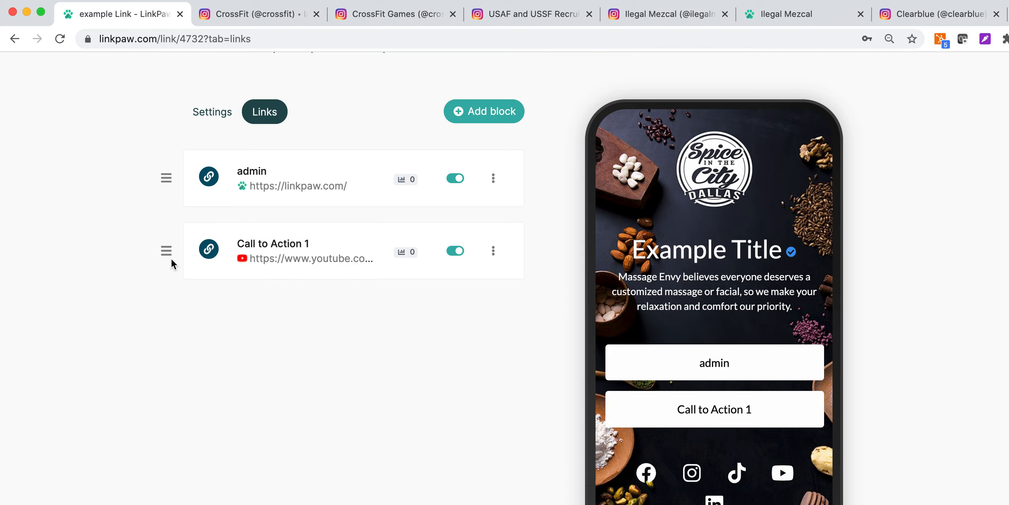
pyautogui.moveTo(167, 249); pyautogui.dragTo(162, 174)
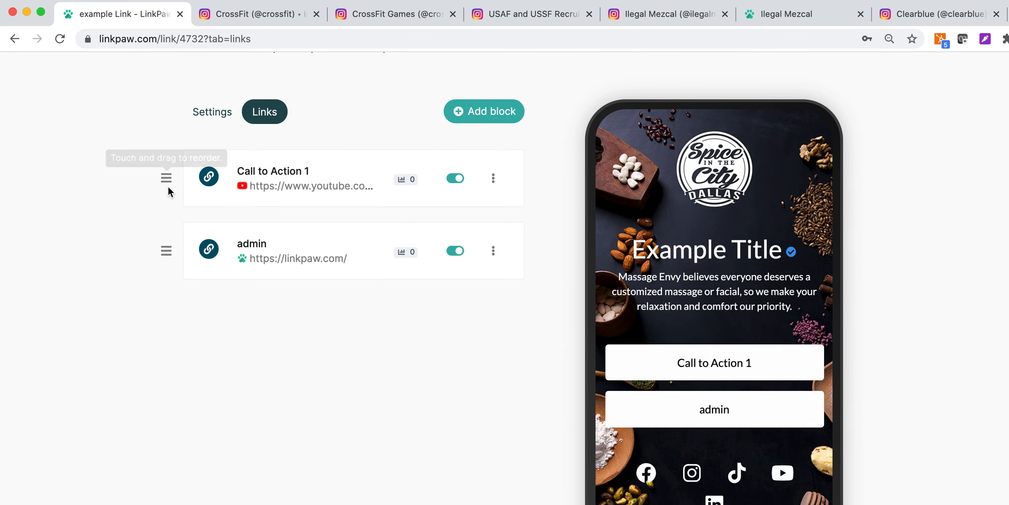
pyautogui.moveTo(164, 176)
pyautogui.mouseDown()
pyautogui.moveTo(165, 212)
pyautogui.moveTo(157, 176)
pyautogui.moveTo(165, 181)
pyautogui.mouseUp()
# Open the Call to Action 1 link's settings and set its text color to bright green #20FF00.
pyautogui.click(292, 171)
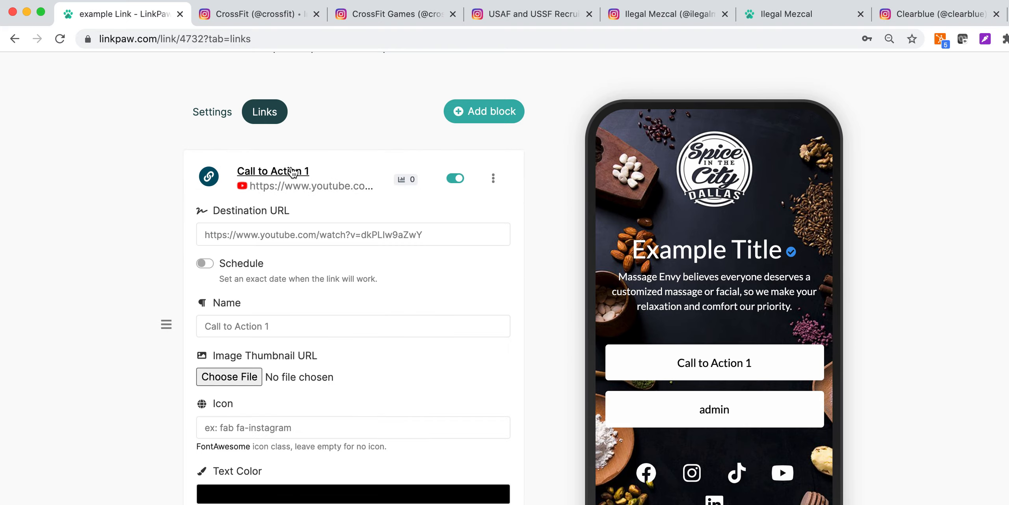
pyautogui.scroll(-4, 316, 252)
pyautogui.scroll(7, 316, 253)
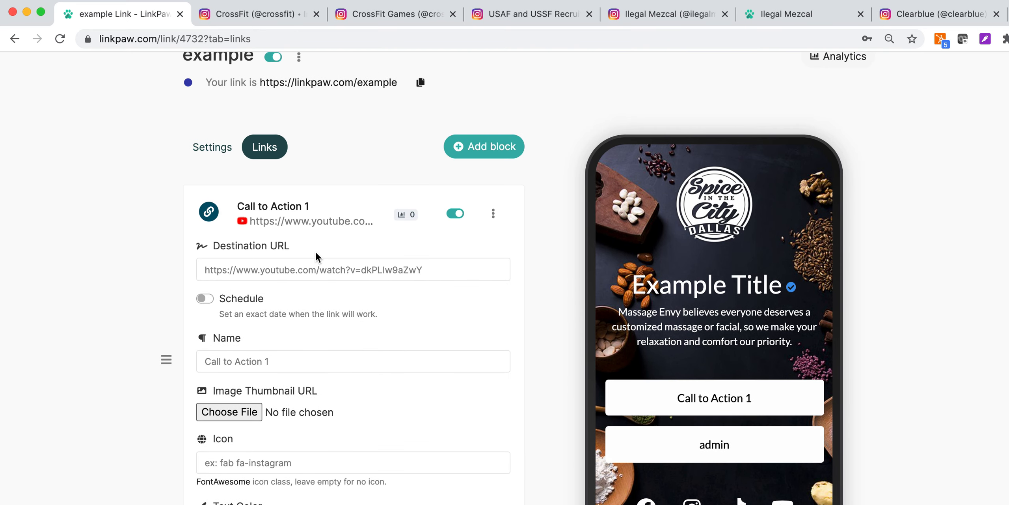
pyautogui.scroll(-5, 315, 252)
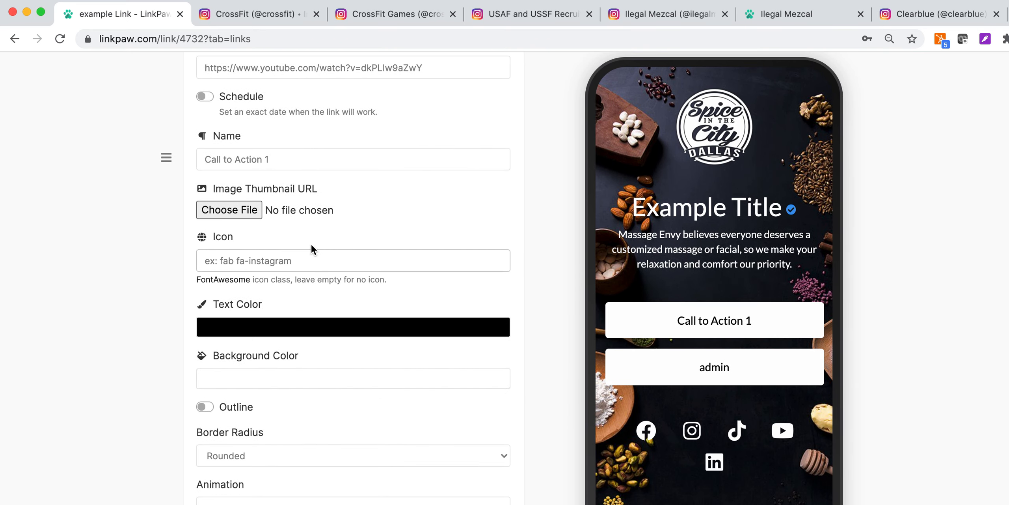
pyautogui.click(261, 325)
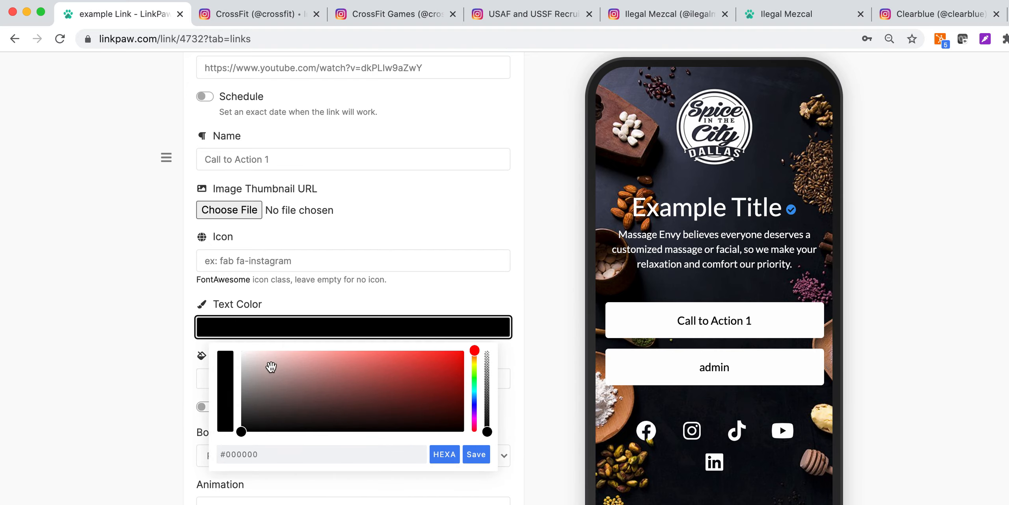
pyautogui.moveTo(475, 351); pyautogui.dragTo(474, 377)
pyautogui.click(463, 351)
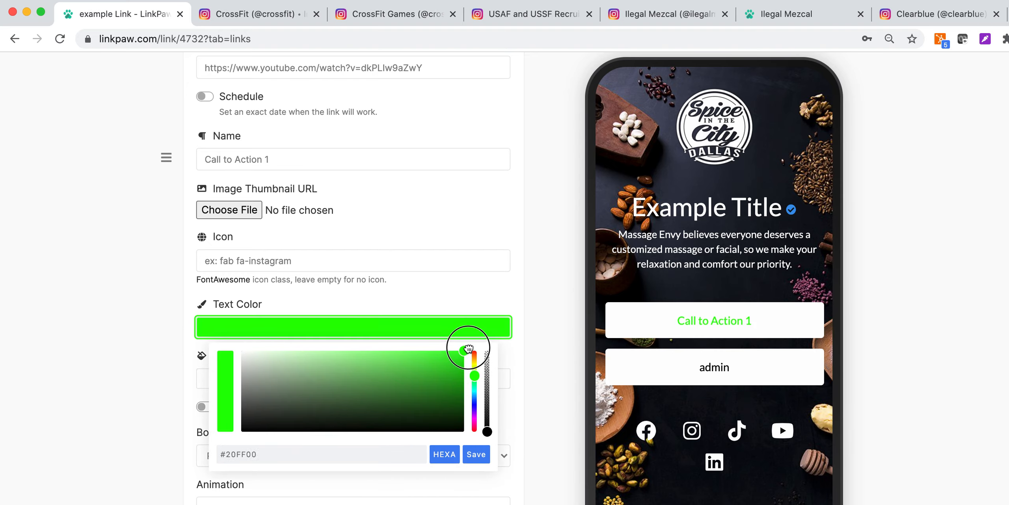
pyautogui.click(487, 457)
# Set the Call to Action 1 link's background color to black and turn on its outline.
pyautogui.click(266, 380)
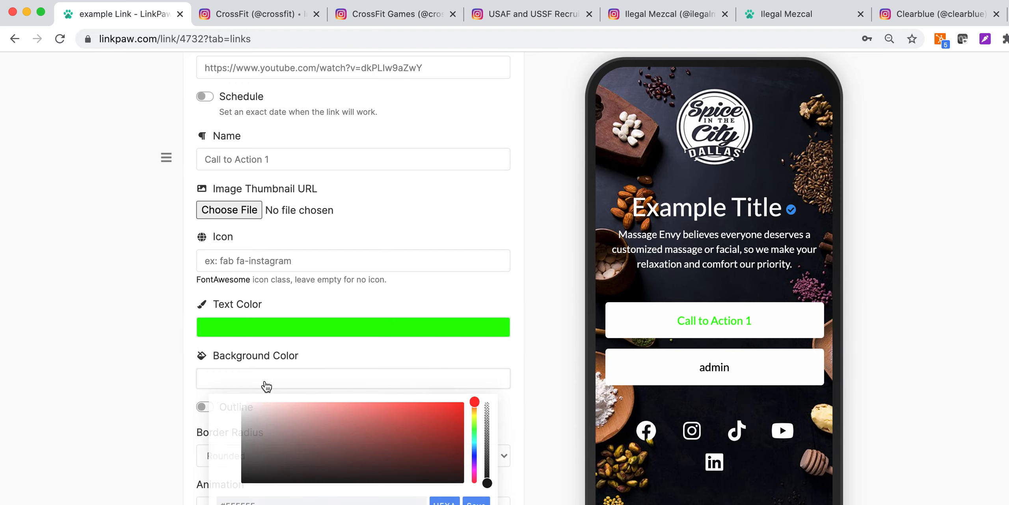
pyautogui.moveTo(254, 470); pyautogui.dragTo(236, 483)
pyautogui.click(515, 421)
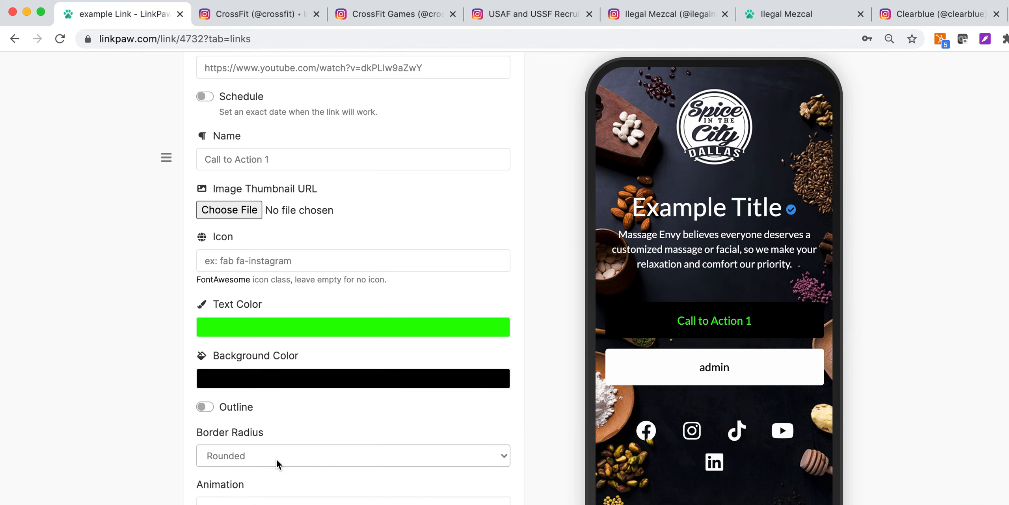
pyautogui.scroll(-1, 272, 462)
pyautogui.click(209, 392)
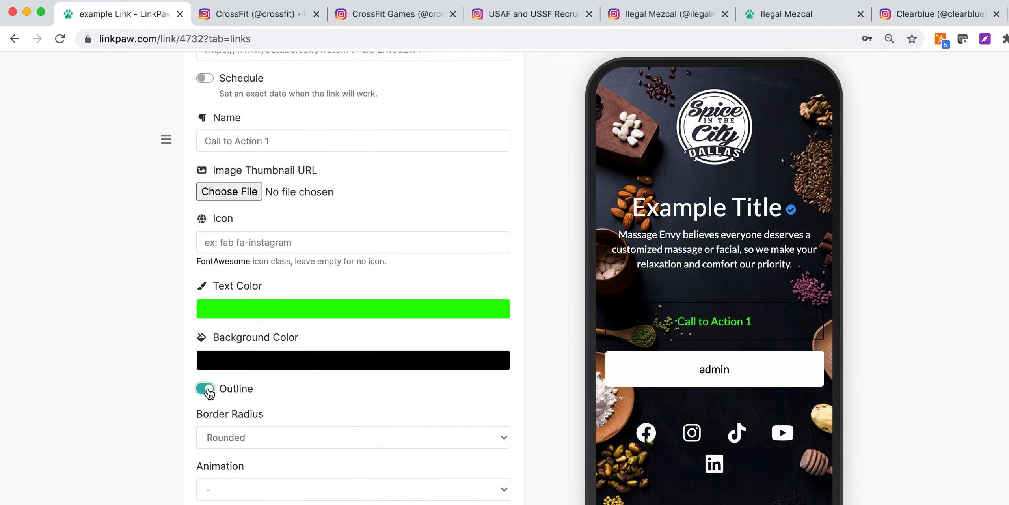
# Upload 3.png from the Demo folder as the Call to Action 1 link's thumbnail image and update the link.
pyautogui.click(244, 191)
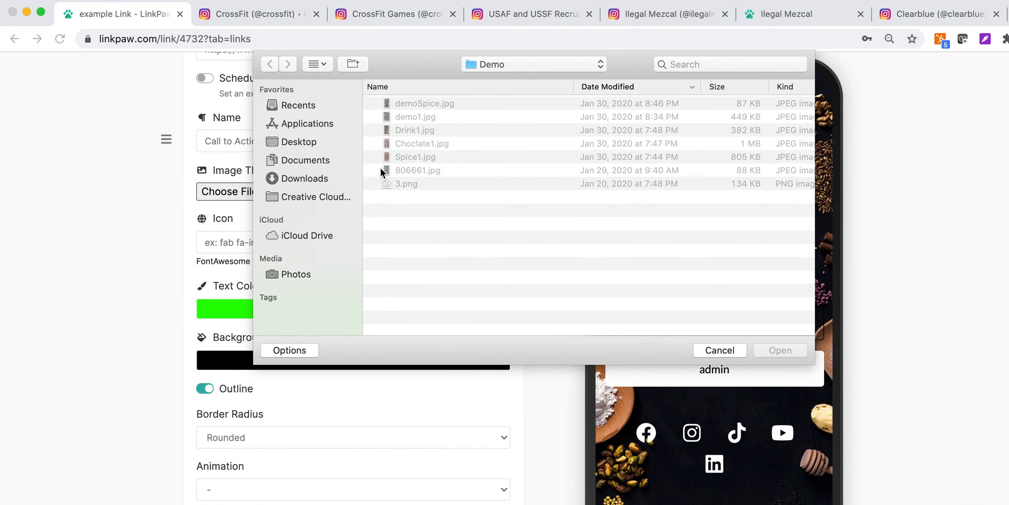
pyautogui.click(410, 185)
pyautogui.click(798, 354)
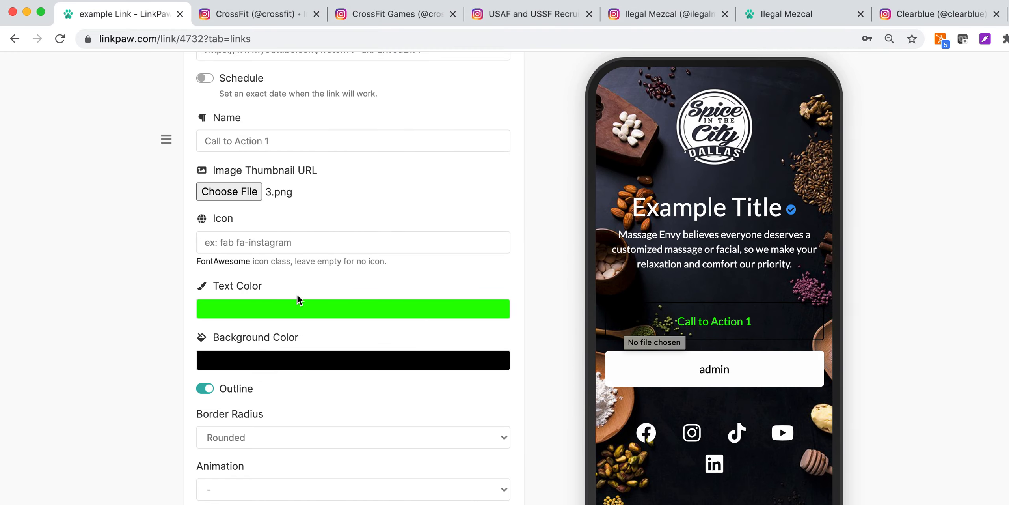
pyautogui.scroll(-8, 298, 300)
pyautogui.click(327, 268)
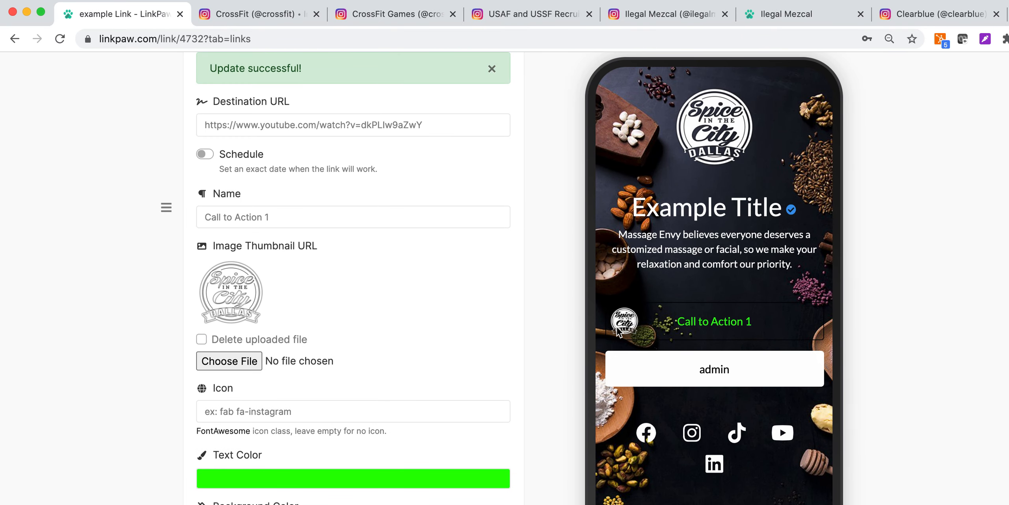
# Turn off the Call to Action 1 link's outline, set its background color to red #FF0000, and update the link.
pyautogui.scroll(-2, 307, 404)
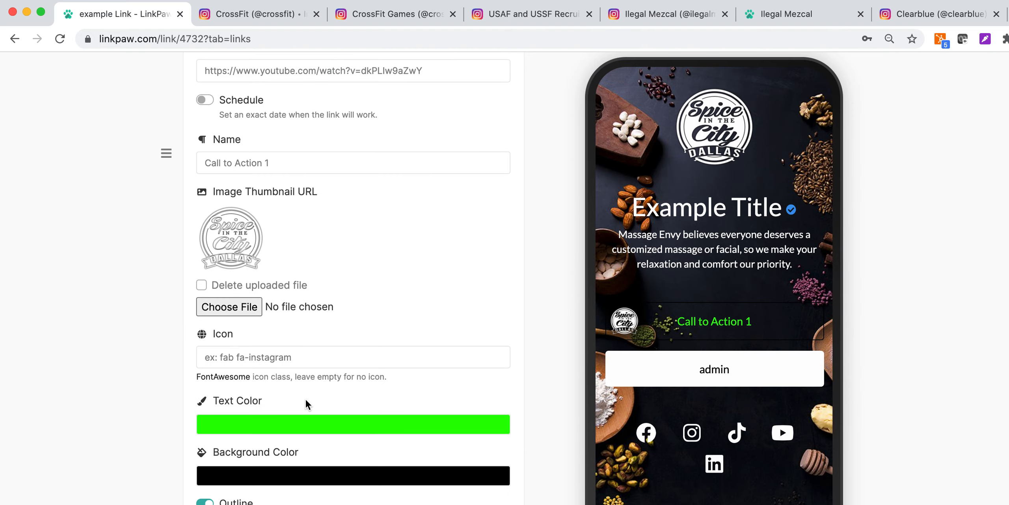
pyautogui.scroll(-4, 342, 472)
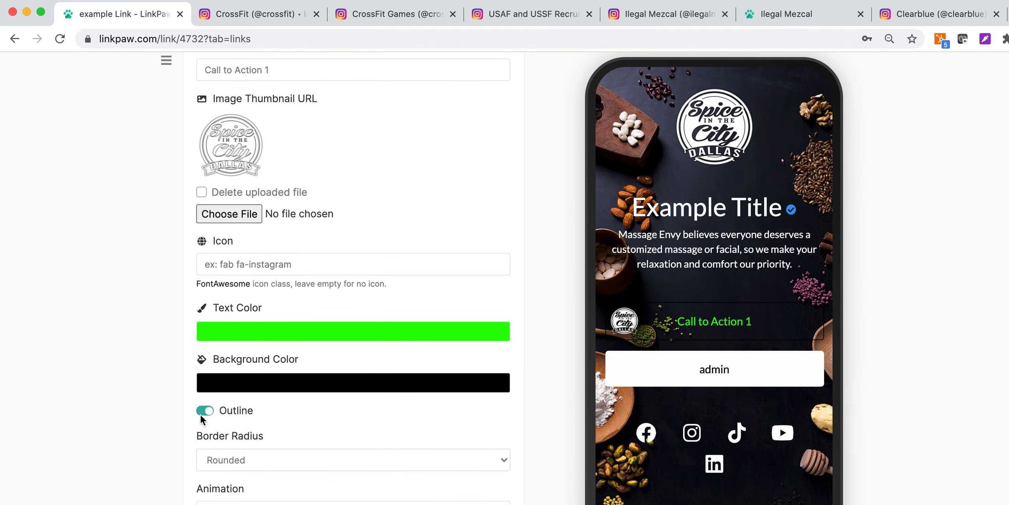
pyautogui.click(205, 401)
pyautogui.click(280, 381)
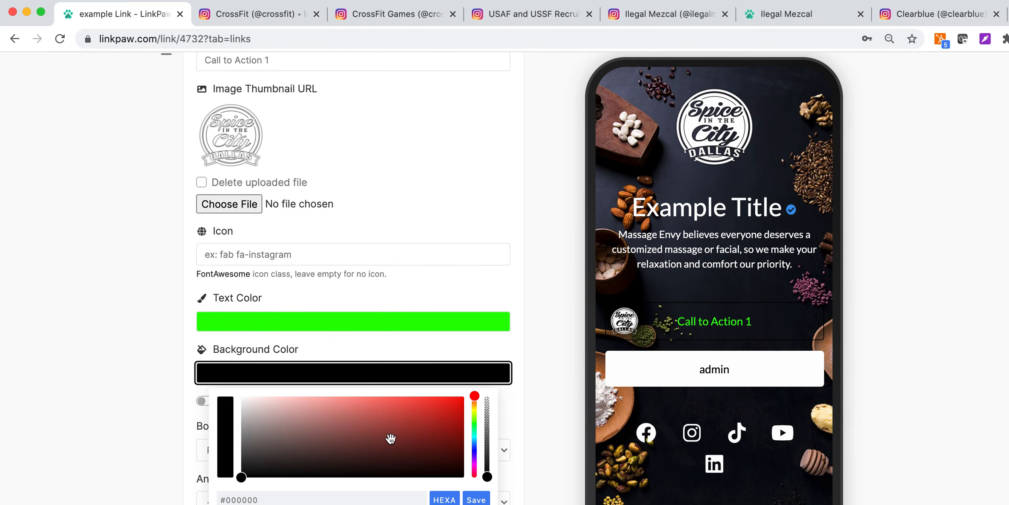
pyautogui.click(448, 409)
pyautogui.moveTo(449, 409); pyautogui.dragTo(471, 395)
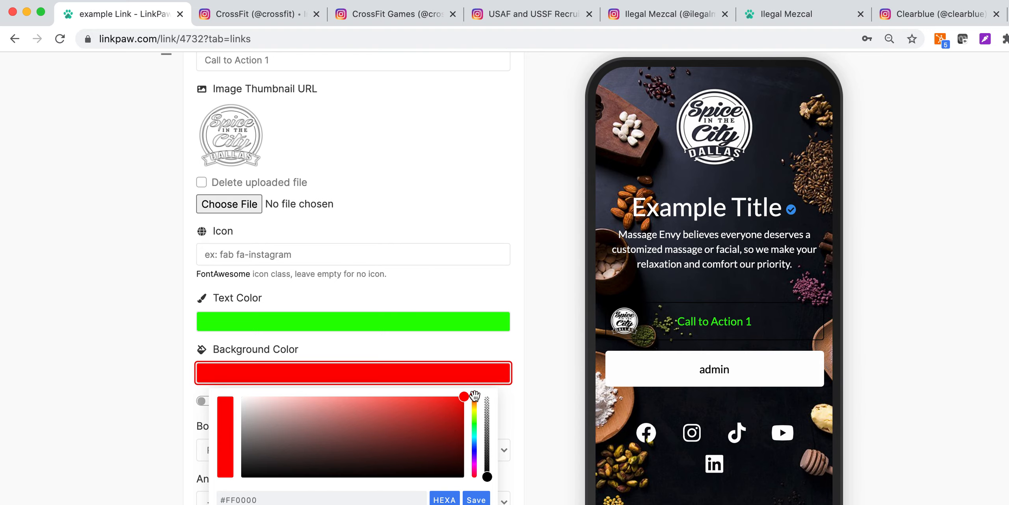
pyautogui.click(467, 496)
pyautogui.scroll(-8, 463, 492)
pyautogui.click(445, 255)
pyautogui.scroll(-3, 669, 390)
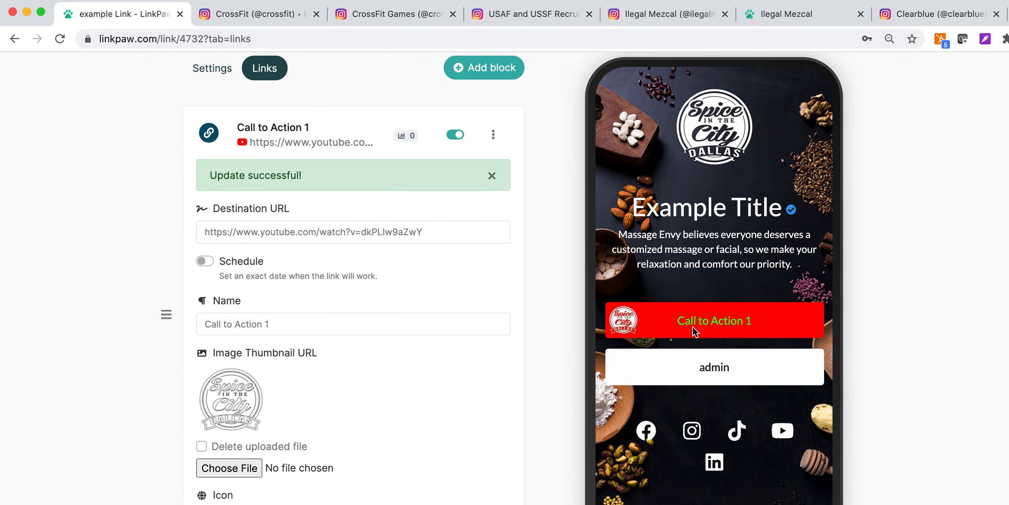
# Give the Call to Action 1 link the icon fas fa-shopping-cart and update the link.
pyautogui.scroll(-5, 312, 361)
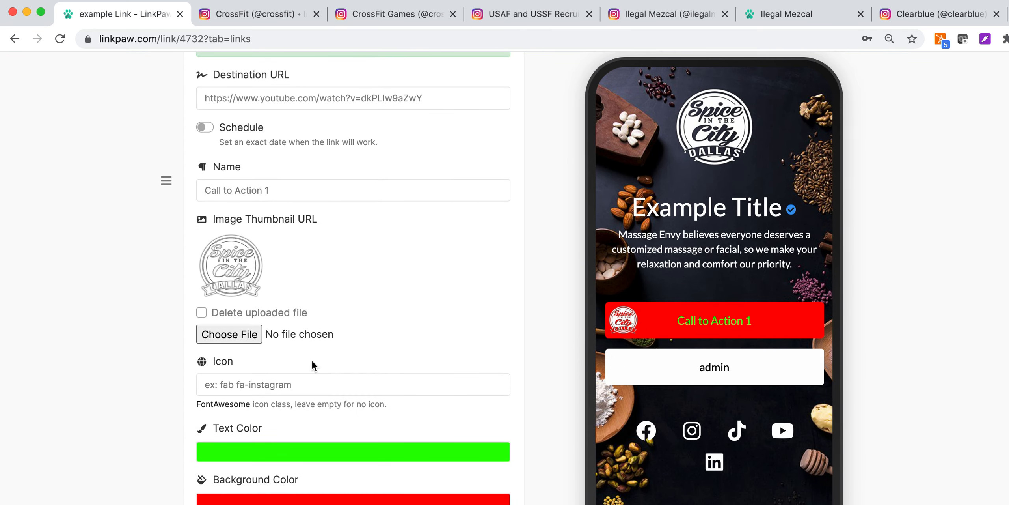
pyautogui.click(273, 319)
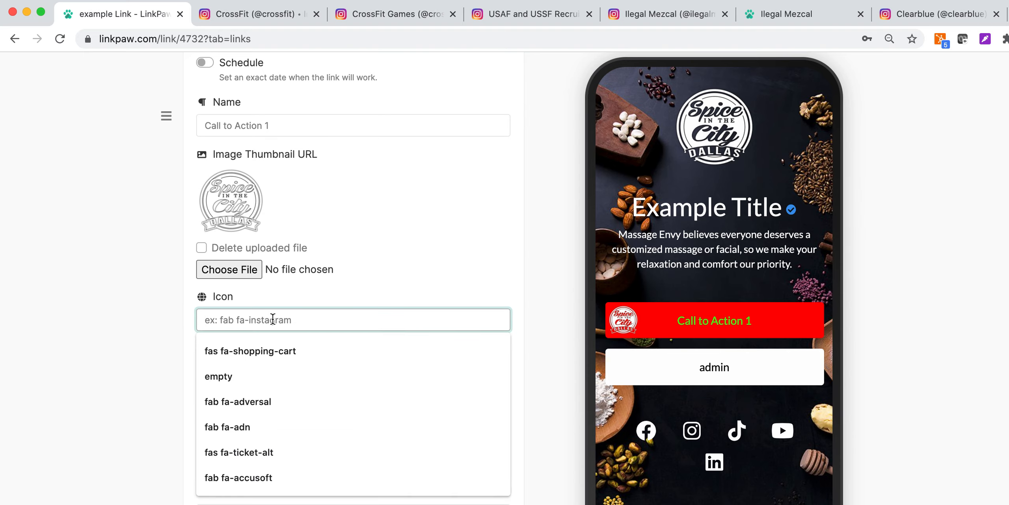
pyautogui.click(271, 352)
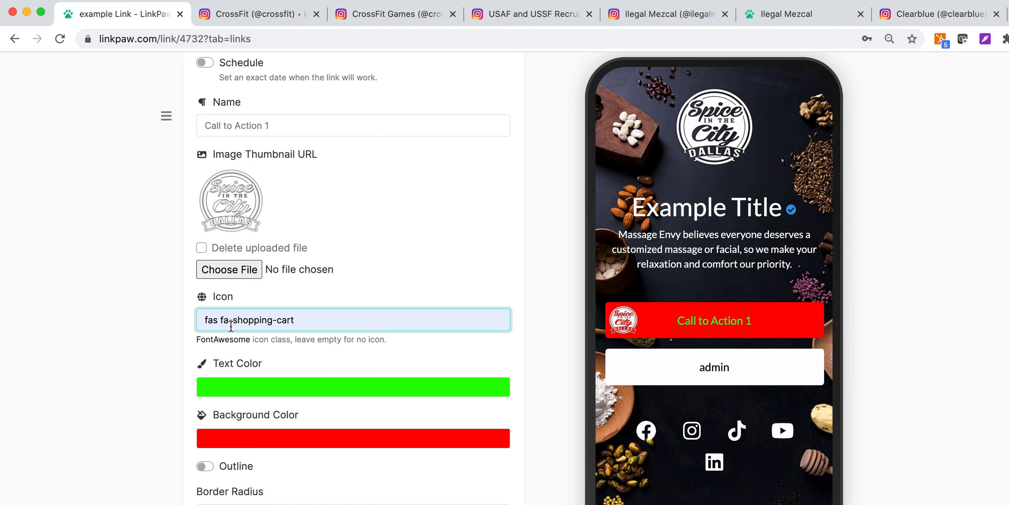
pyautogui.scroll(-6, 257, 328)
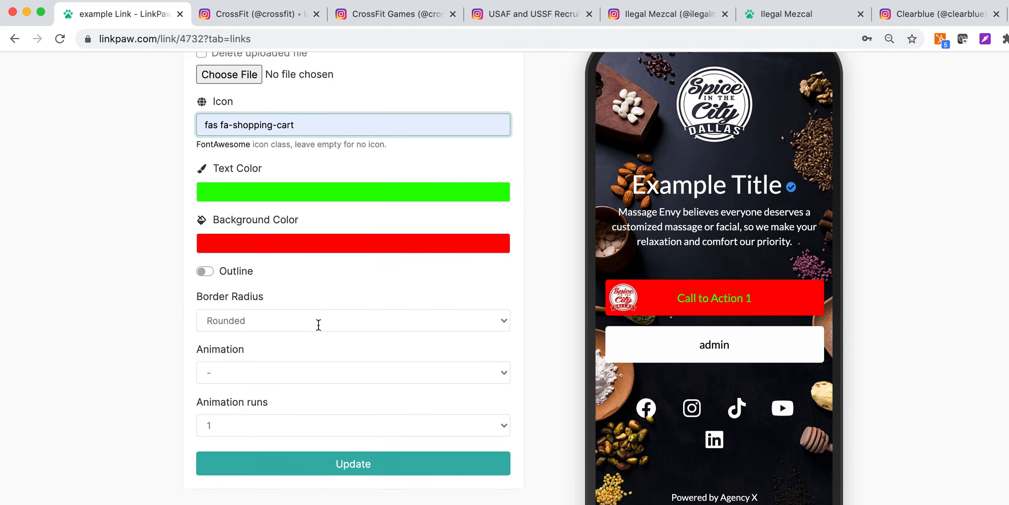
pyautogui.click(339, 408)
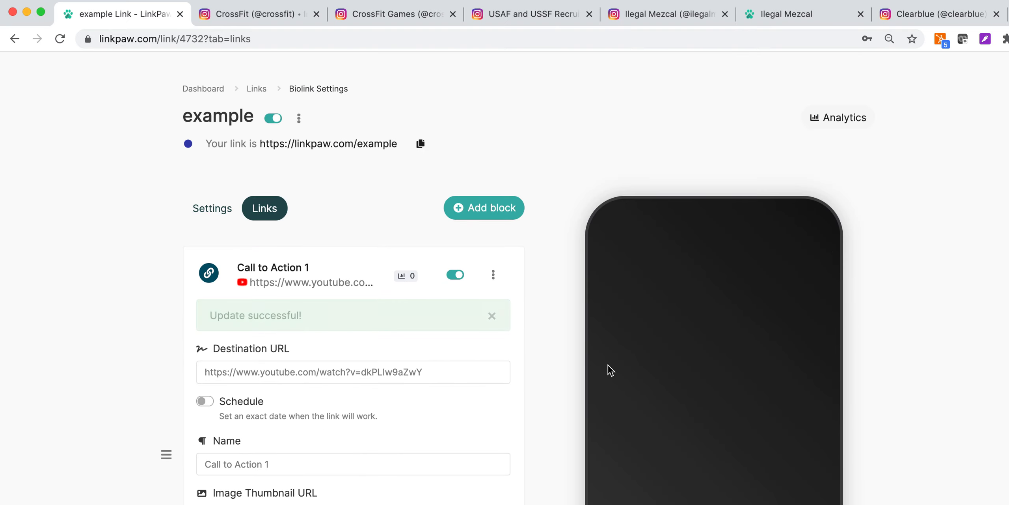
pyautogui.scroll(-5, 679, 367)
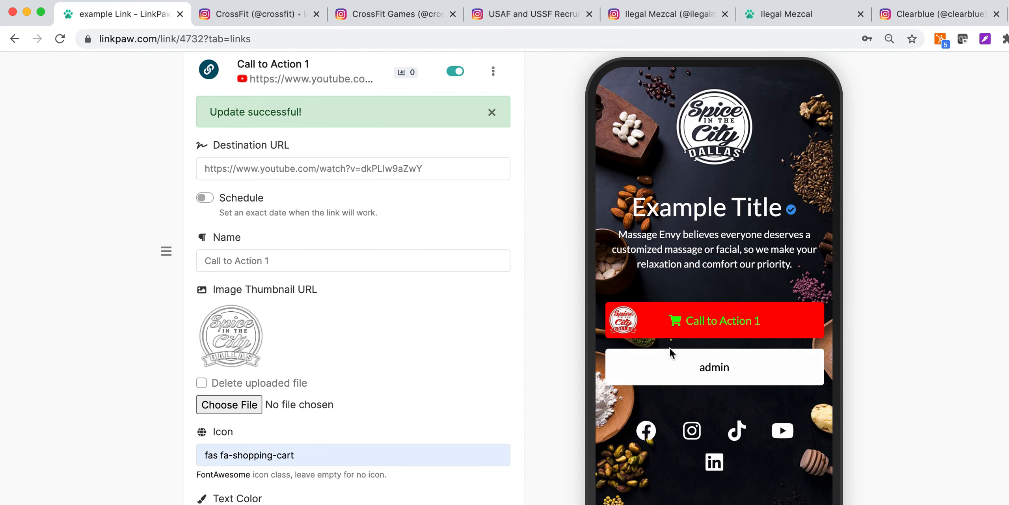
# Set the Call to Action 1 link to a Straight border radius with a bounce animation of 2 runs, and update the link.
pyautogui.scroll(-10, 351, 294)
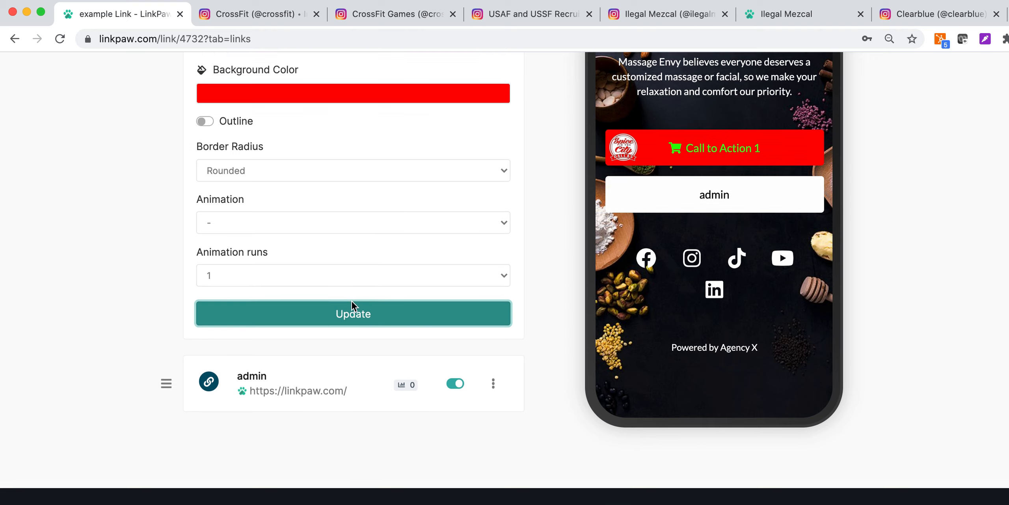
pyautogui.click(247, 198)
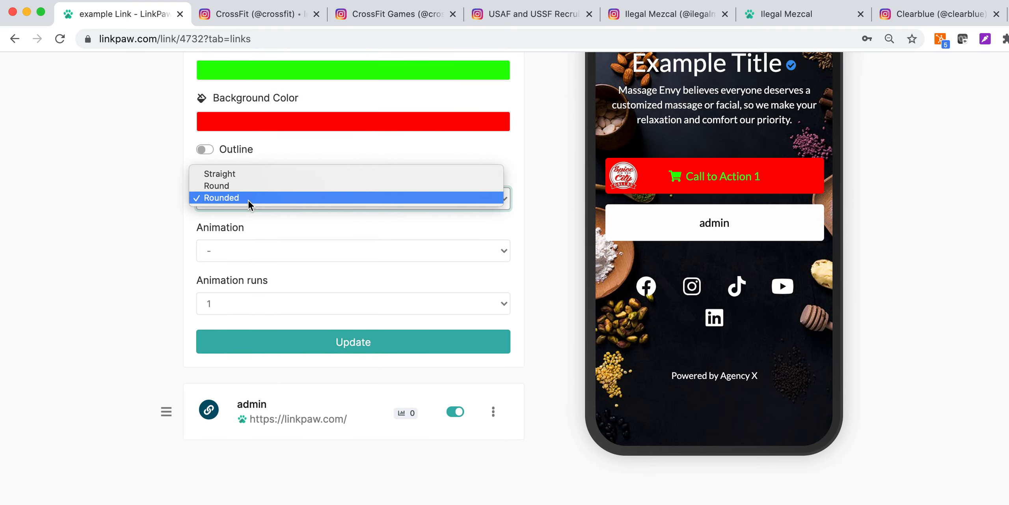
pyautogui.click(253, 175)
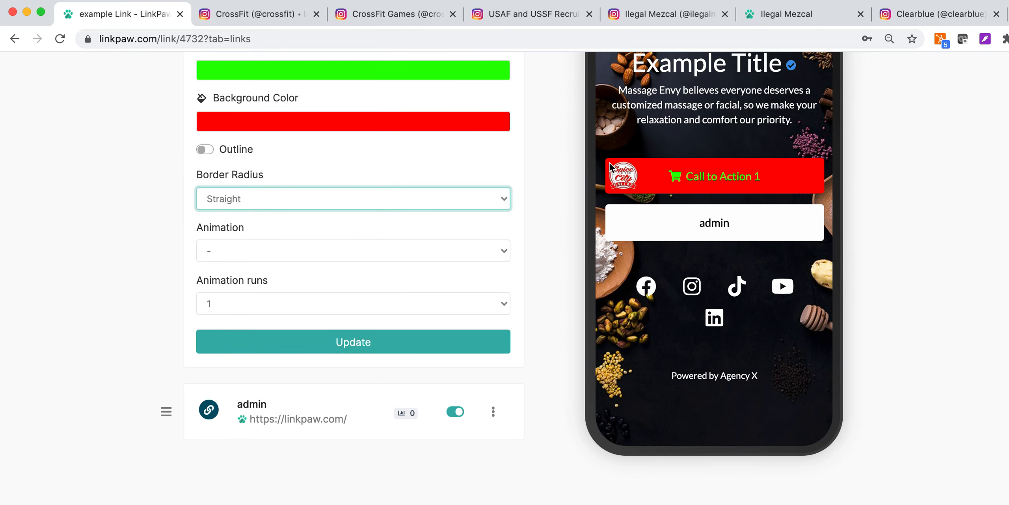
pyautogui.click(352, 247)
pyautogui.click(350, 263)
pyautogui.click(308, 299)
pyautogui.click(308, 314)
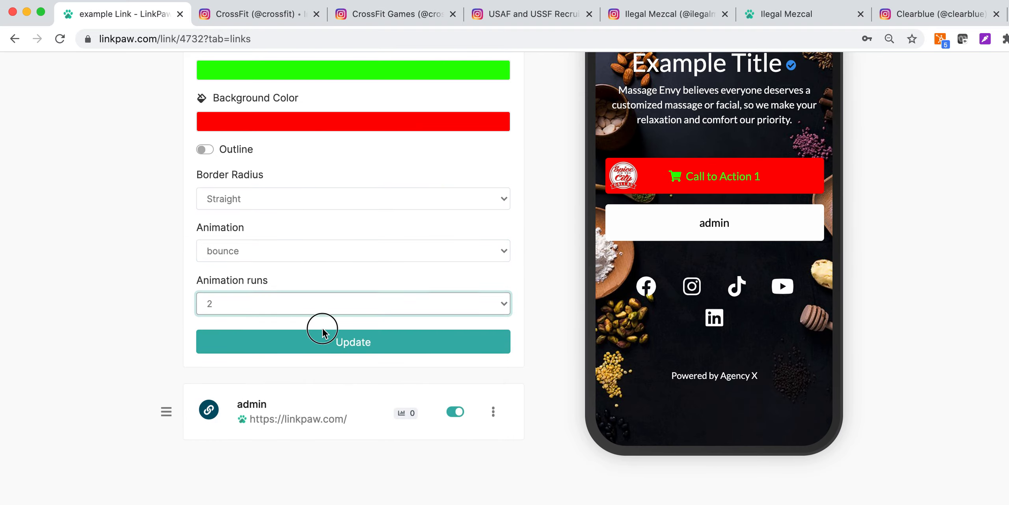
pyautogui.click(332, 343)
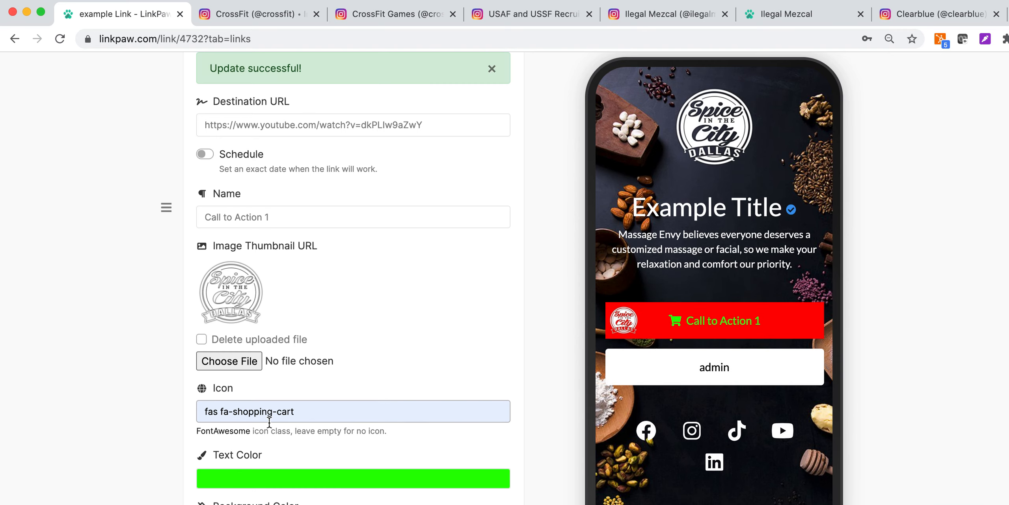
# Enable scheduling for the Call to Action 1 link, starting 2021-09-07 and ending 2021-09-12, both at 21:05:50.
pyautogui.scroll(-5, 269, 420)
pyautogui.scroll(8, 270, 422)
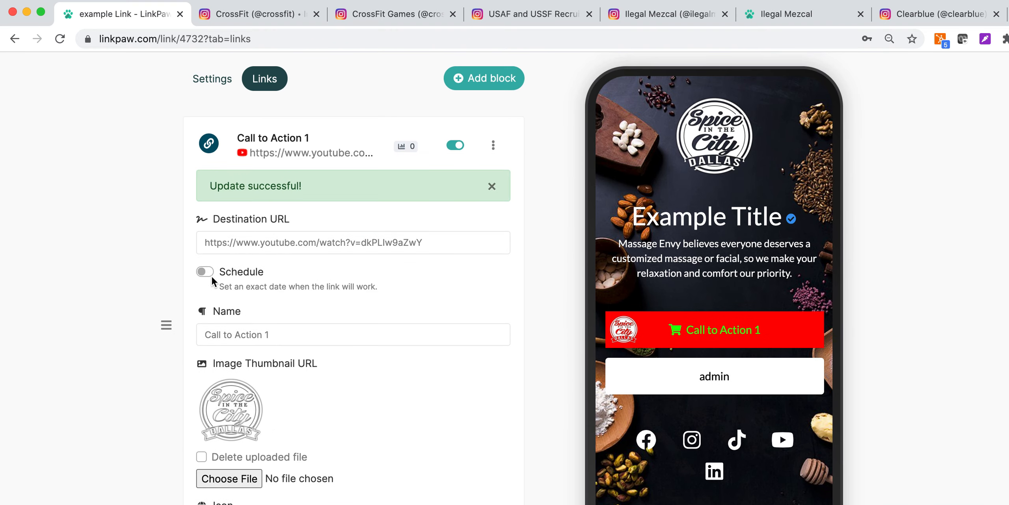
pyautogui.click(205, 272)
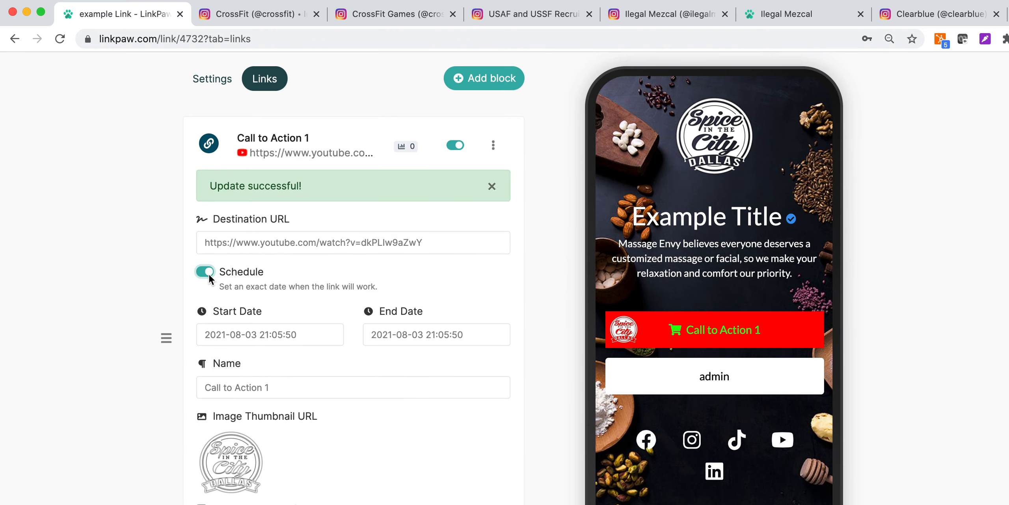
pyautogui.click(248, 336)
pyautogui.click(339, 369)
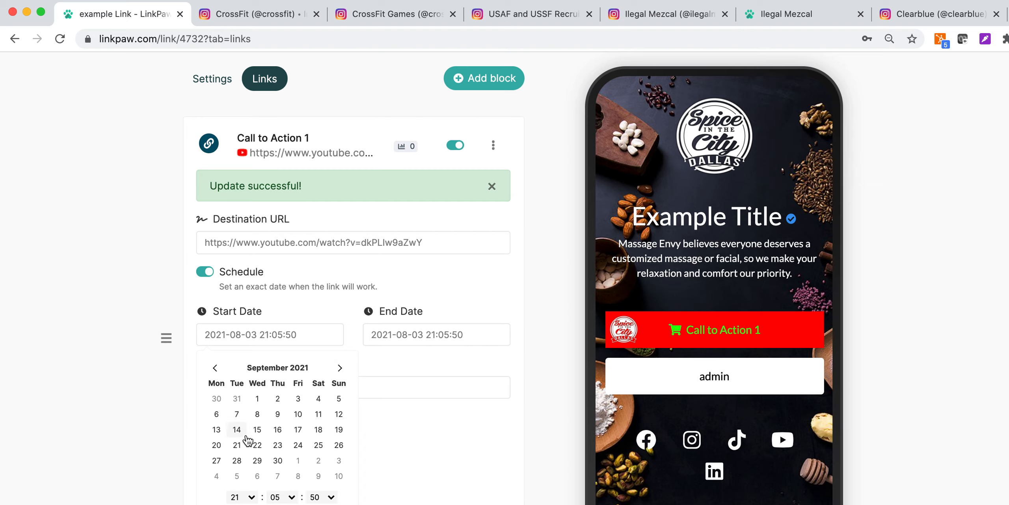
pyautogui.click(237, 414)
pyautogui.click(423, 336)
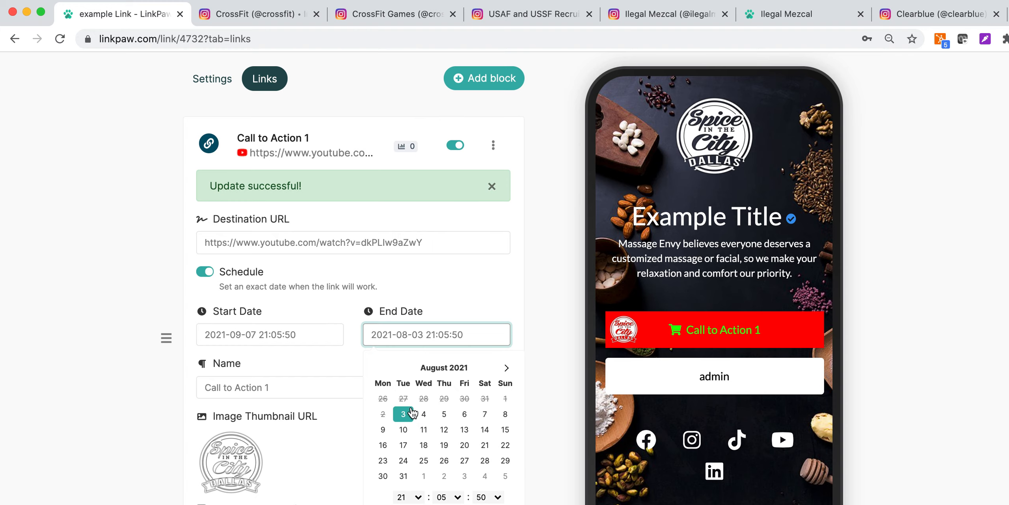
pyautogui.click(506, 368)
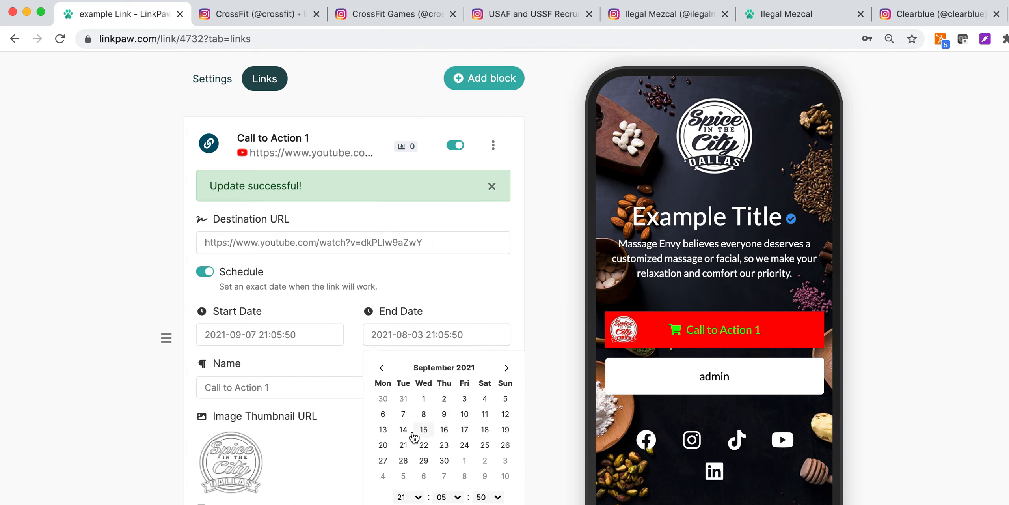
pyautogui.click(505, 414)
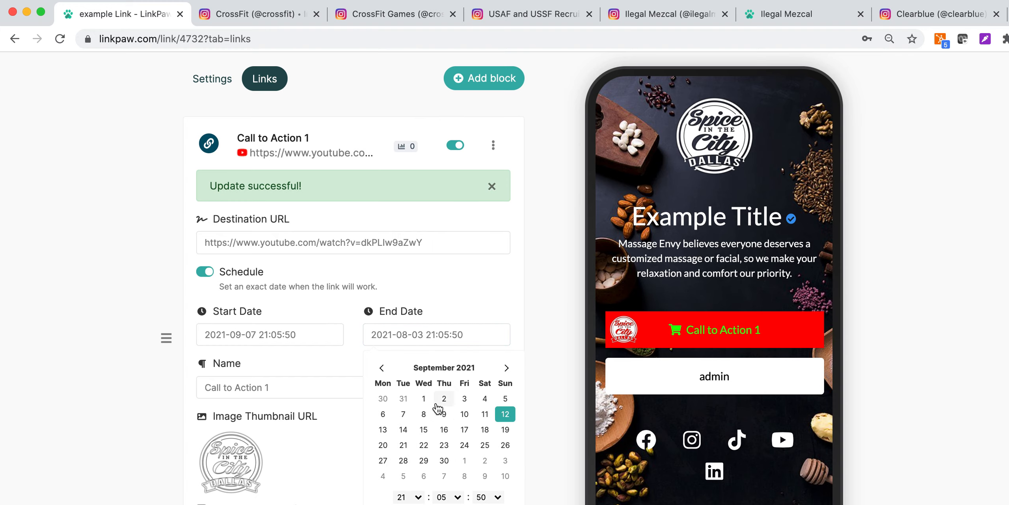
pyautogui.scroll(-4, 442, 402)
pyautogui.click(500, 388)
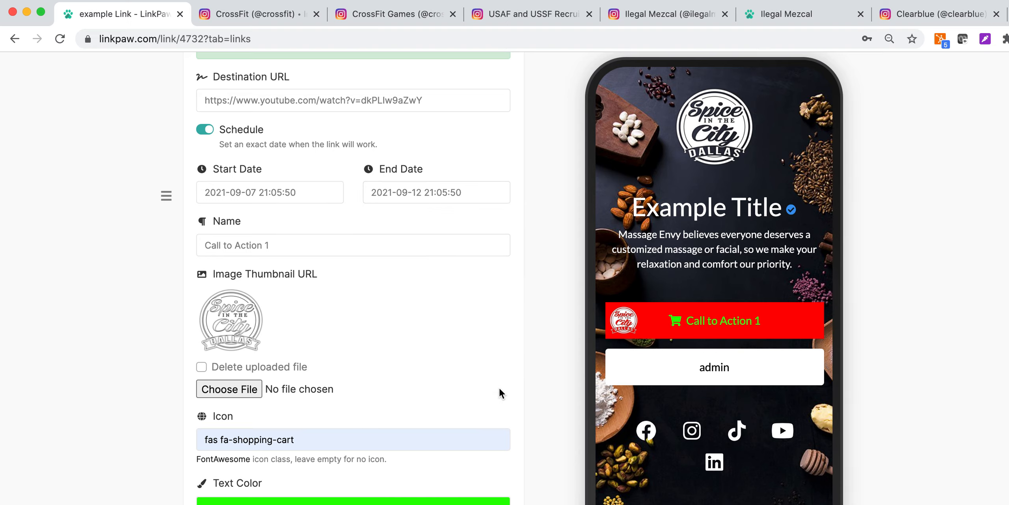
pyautogui.scroll(-9, 394, 248)
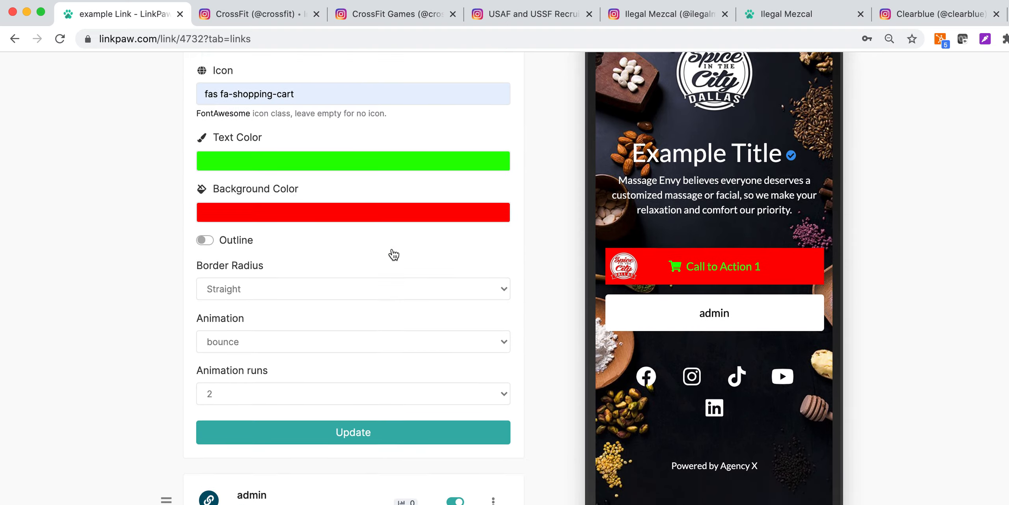
# Update the Call to Action 1 link with its schedule and collapse its settings.
pyautogui.scroll(-5, 393, 254)
pyautogui.click(380, 228)
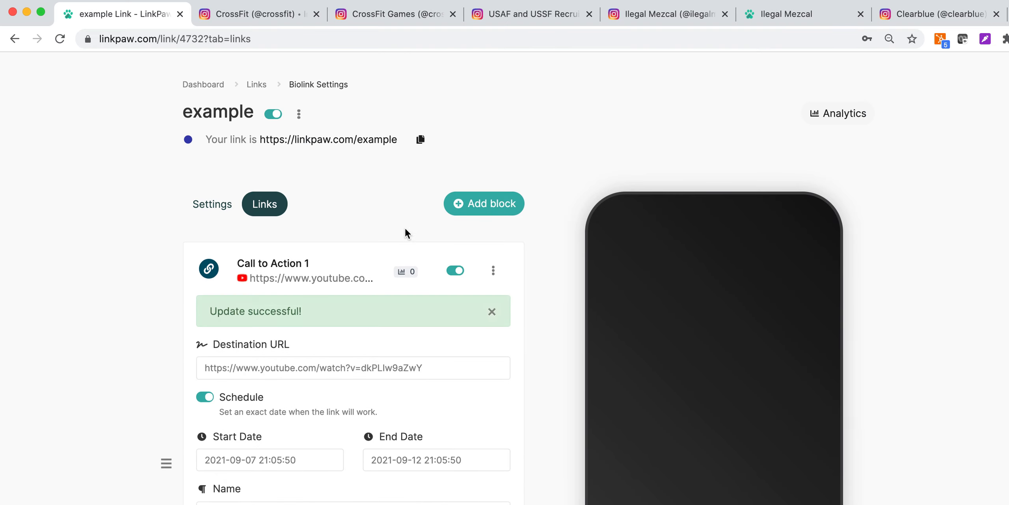
pyautogui.scroll(-4, 679, 308)
pyautogui.click(274, 107)
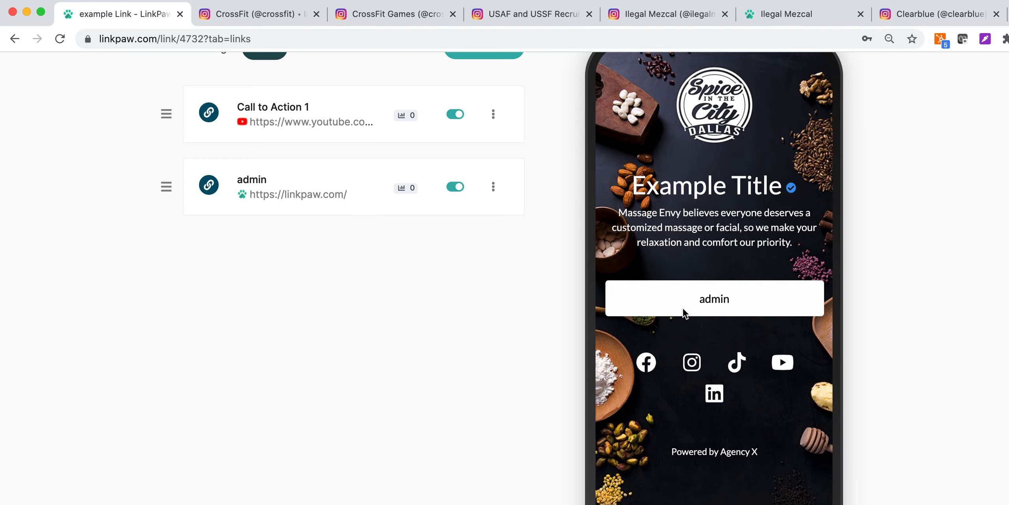
# Turn off scheduling for the Call to Action 1 link, update the link, and collapse its settings.
pyautogui.click(294, 108)
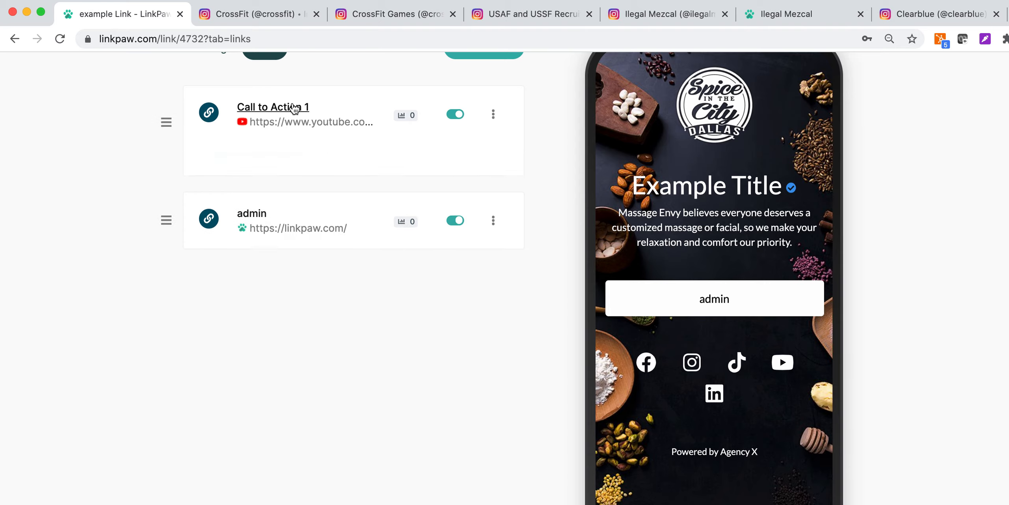
pyautogui.click(204, 241)
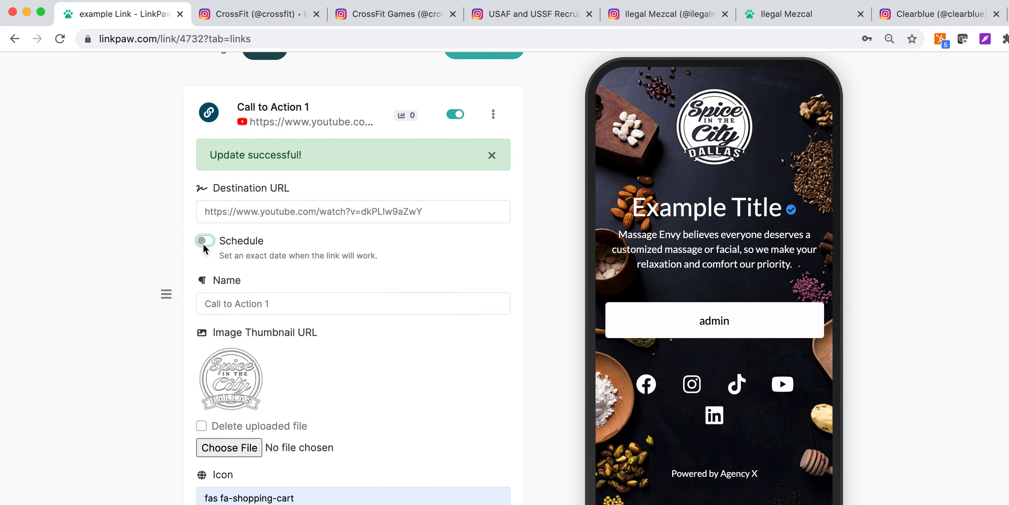
pyautogui.scroll(-10, 229, 252)
pyautogui.click(273, 228)
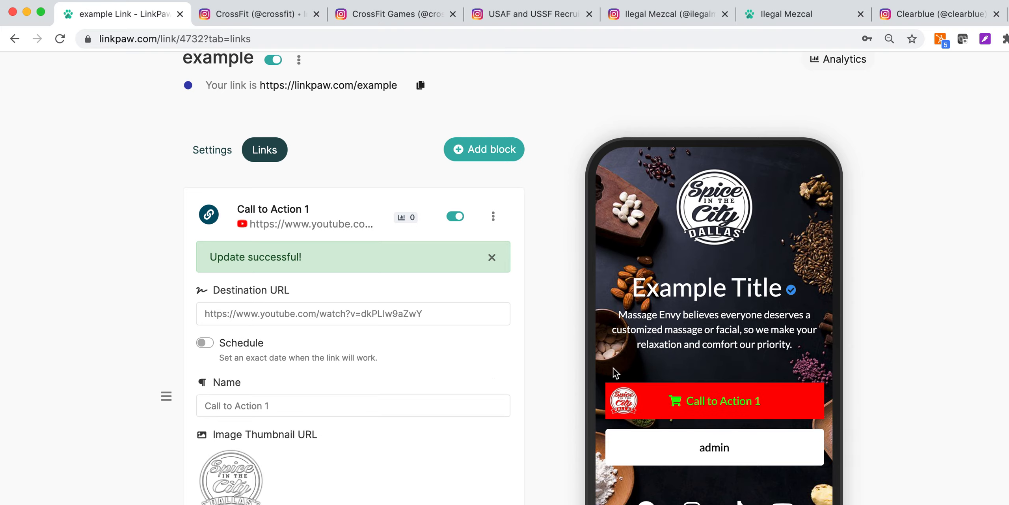
pyautogui.scroll(-2, 426, 353)
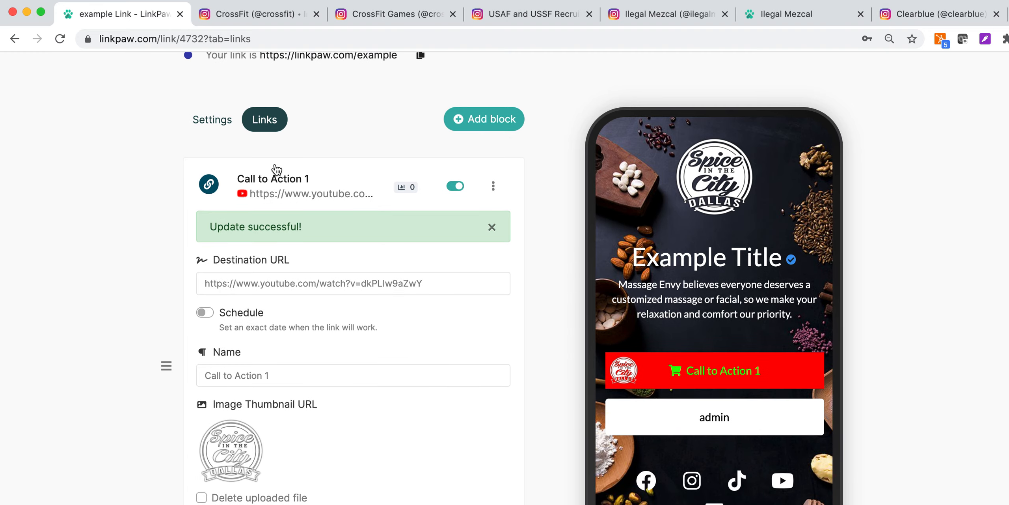
pyautogui.click(276, 180)
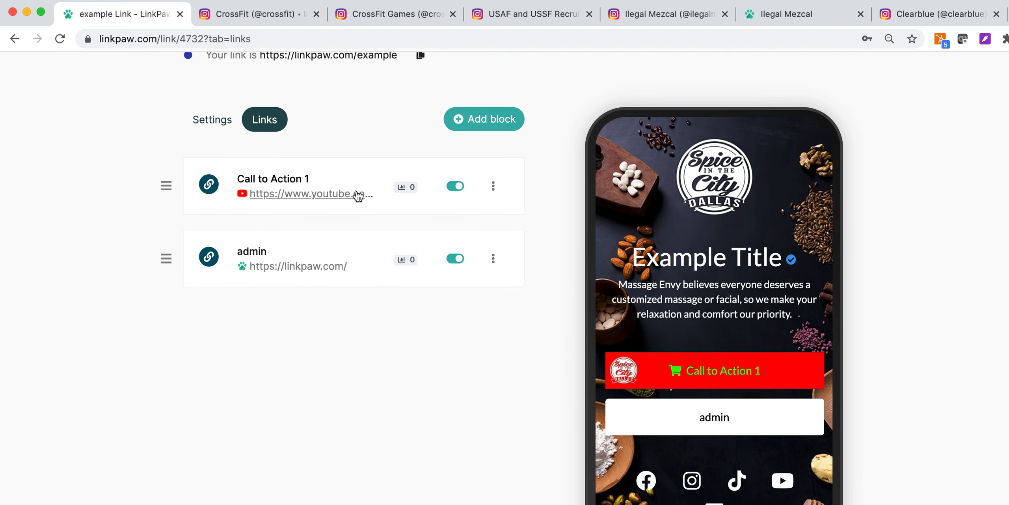
pyautogui.click(496, 117)
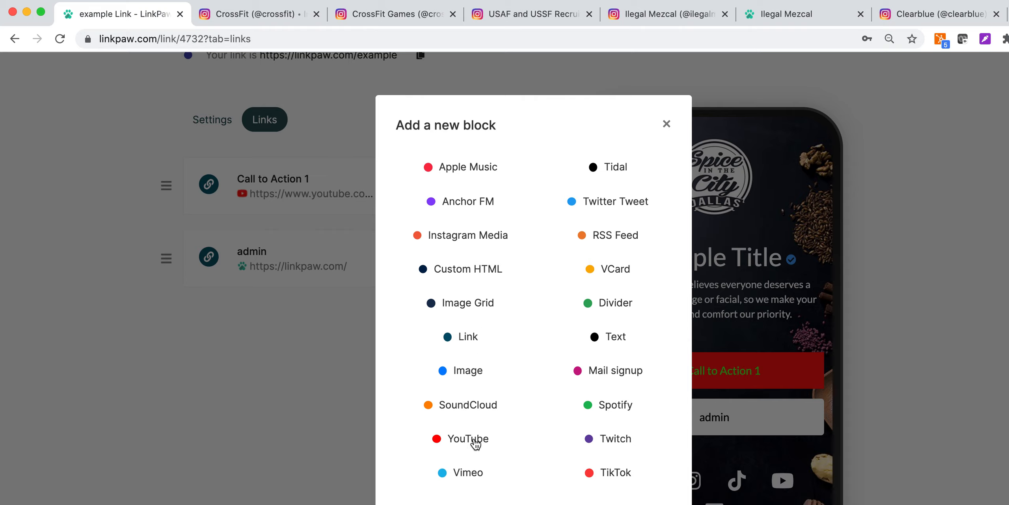
pyautogui.click(470, 439)
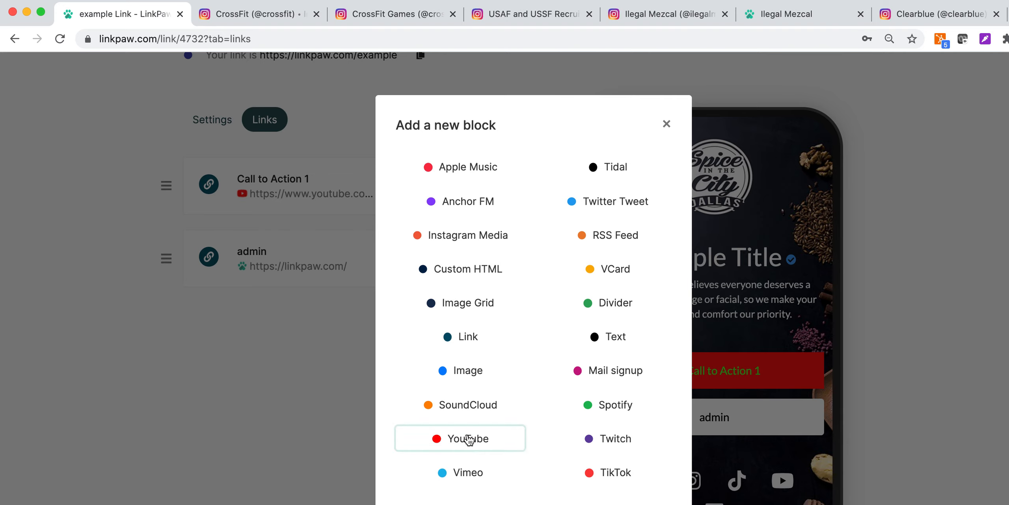
pyautogui.click(460, 329)
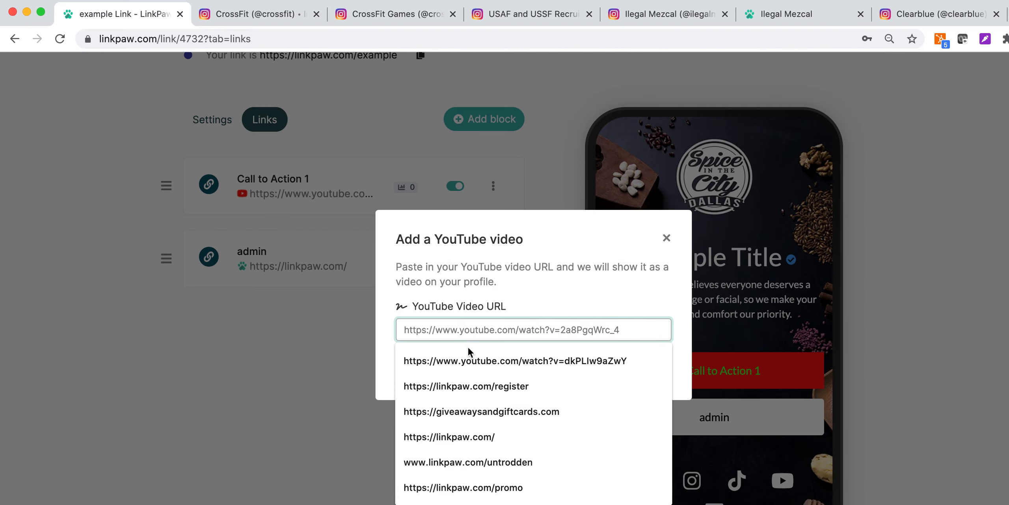
pyautogui.click(469, 360)
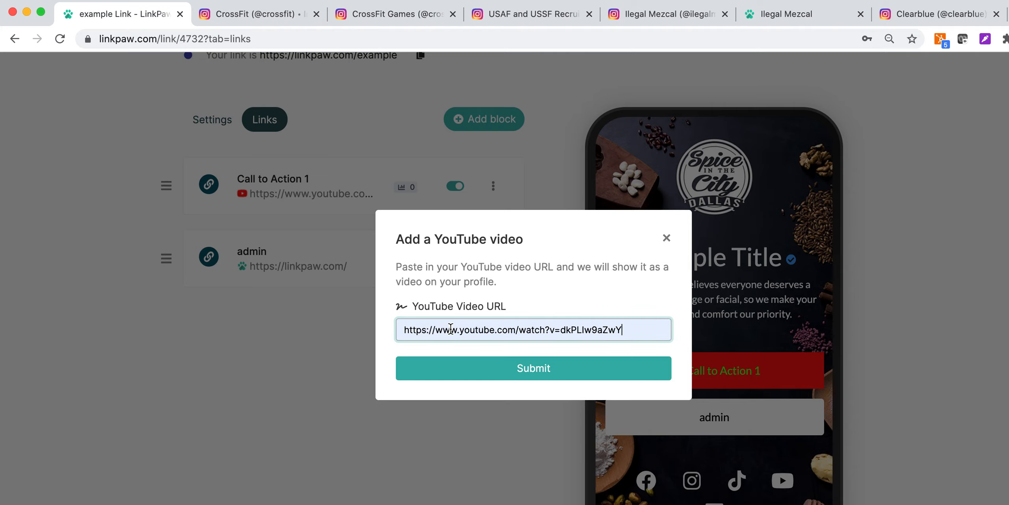
pyautogui.click(477, 367)
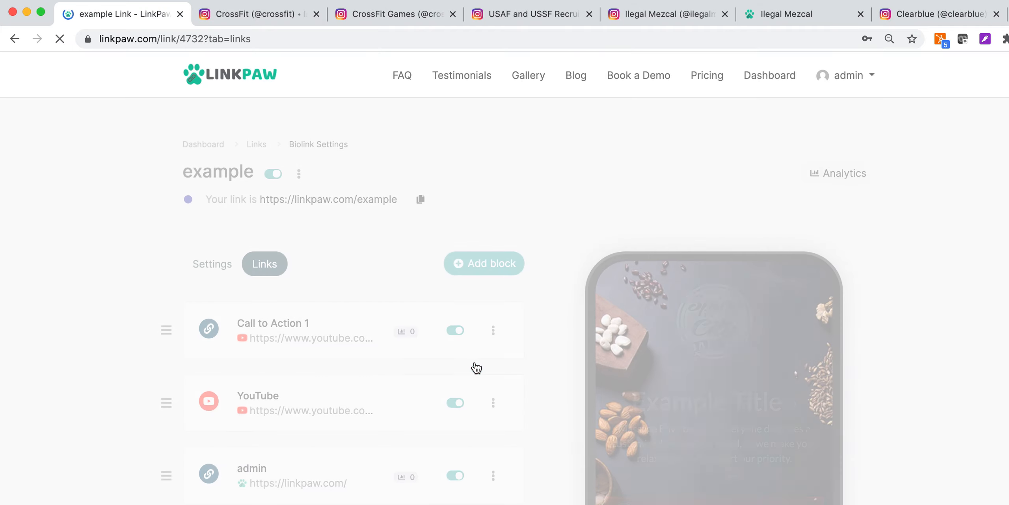
pyautogui.scroll(-6, 475, 361)
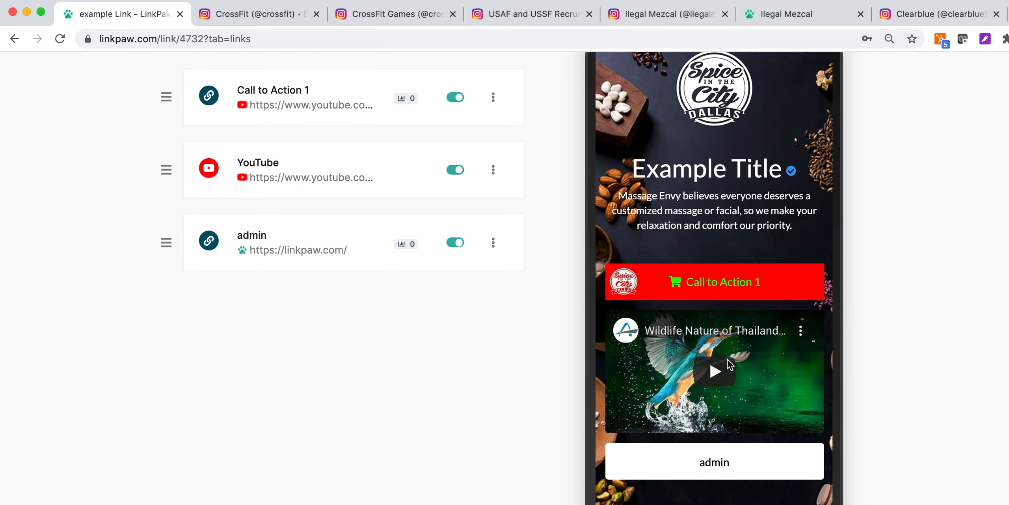
# Move the YouTube block above Call to Action 1 and disable the admin link.
pyautogui.scroll(3, 552, 373)
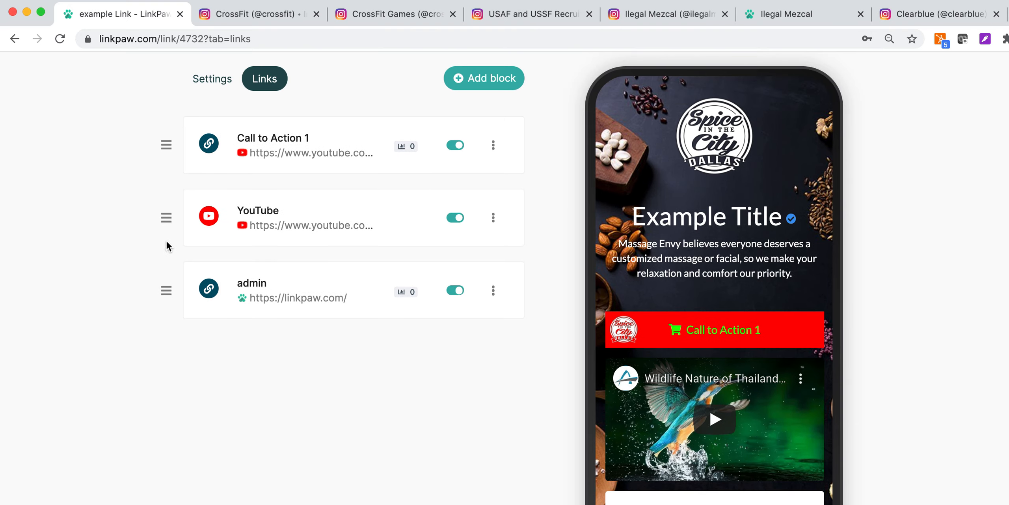
pyautogui.moveTo(167, 219); pyautogui.dragTo(166, 128)
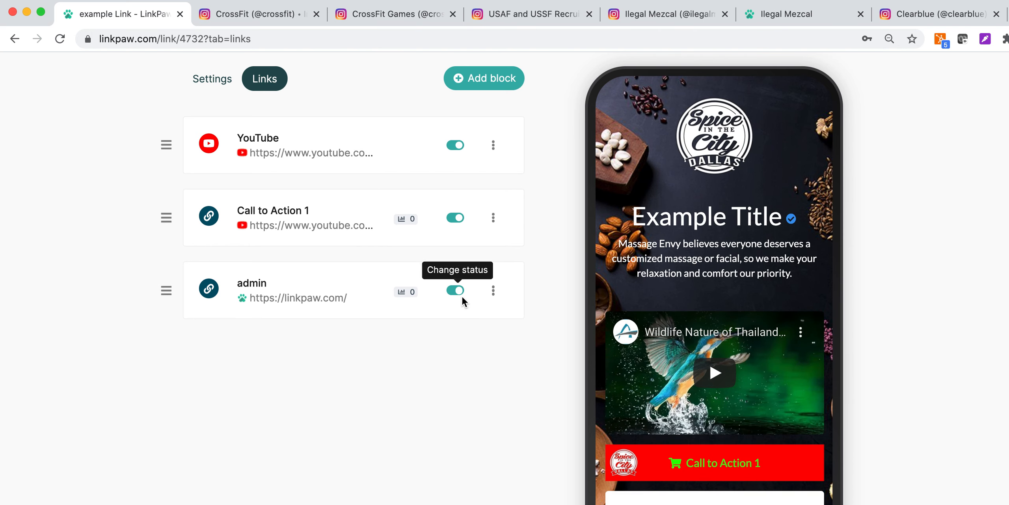
pyautogui.click(456, 292)
pyautogui.scroll(-1, 455, 293)
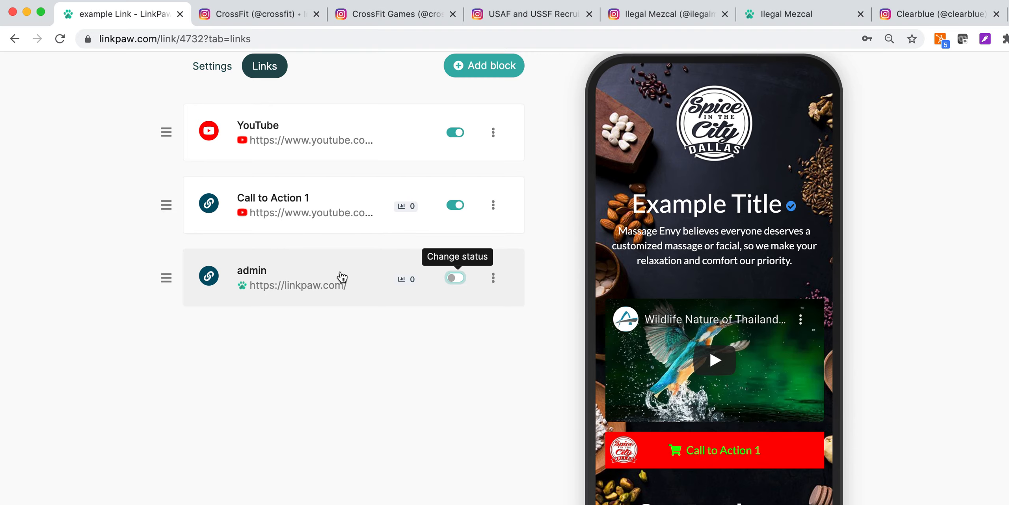
# Add a TikTok video block using the copied TikTok video URL.
pyautogui.click(494, 66)
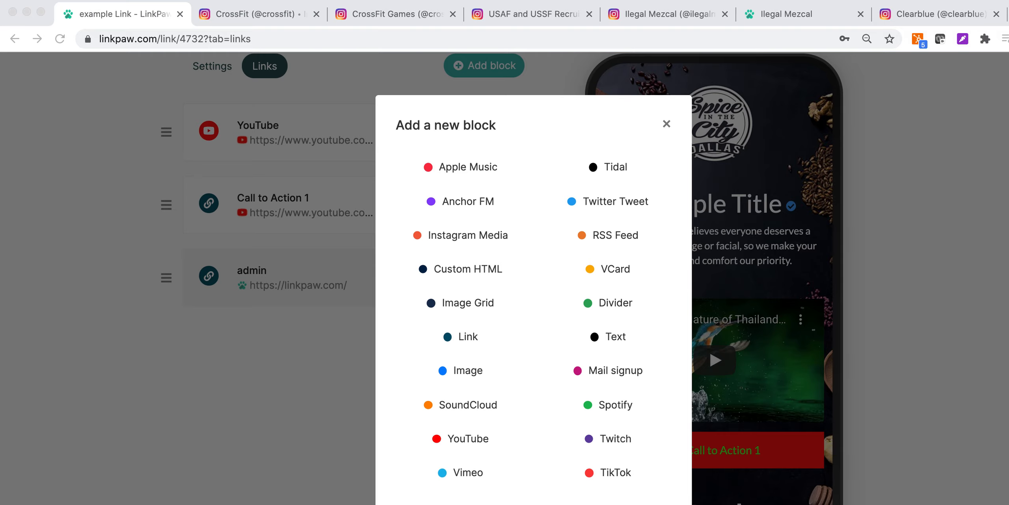
pyautogui.click(608, 475)
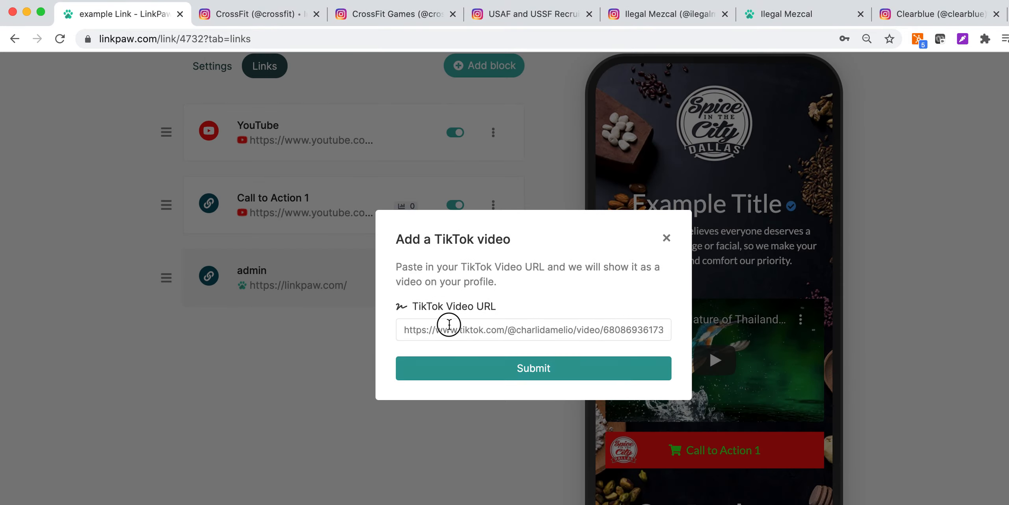
pyautogui.click(450, 325)
pyautogui.press('cmd+v')
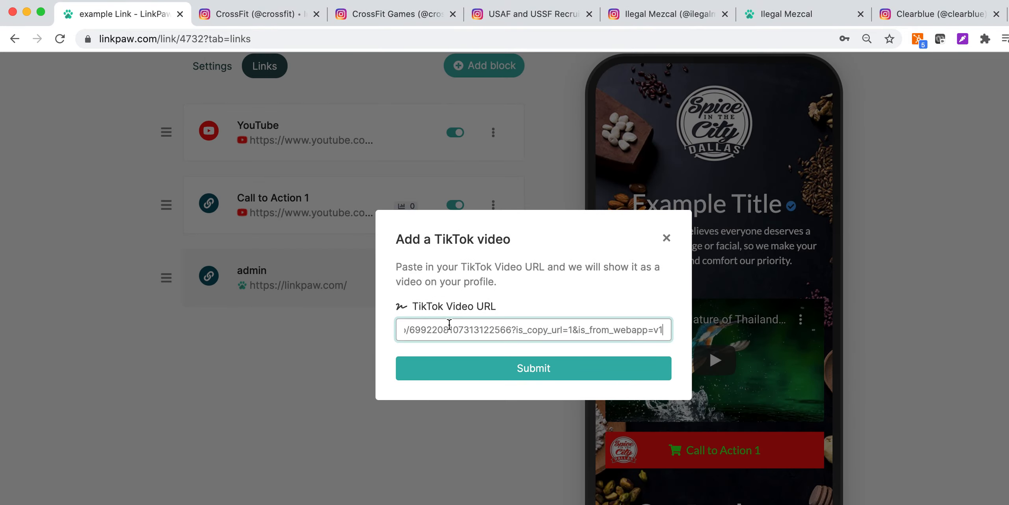
pyautogui.click(493, 367)
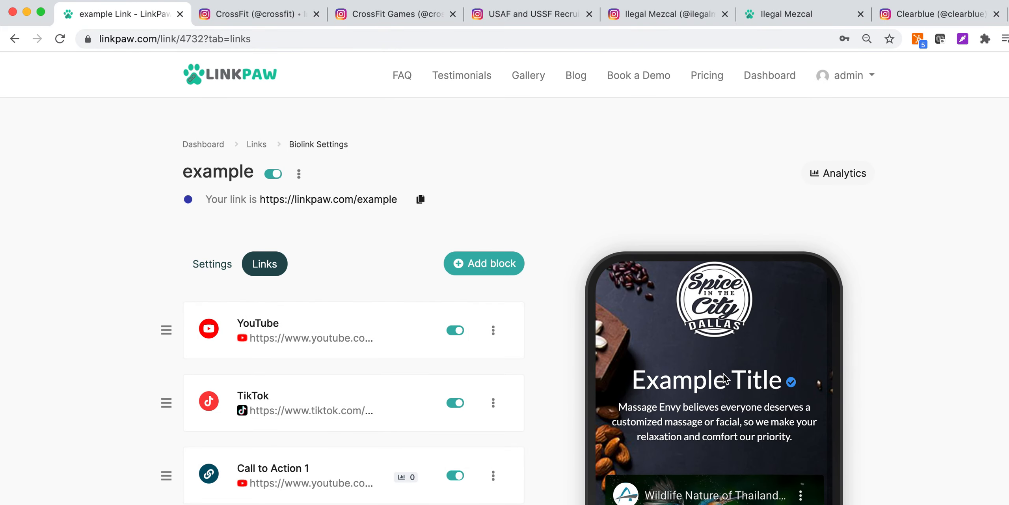
# Examine the YouTube and TikTok blocks in the phone preview and the choice of block types that can be added.
pyautogui.scroll(-2, 723, 373)
pyautogui.scroll(5, 723, 373)
pyautogui.scroll(-11, 723, 373)
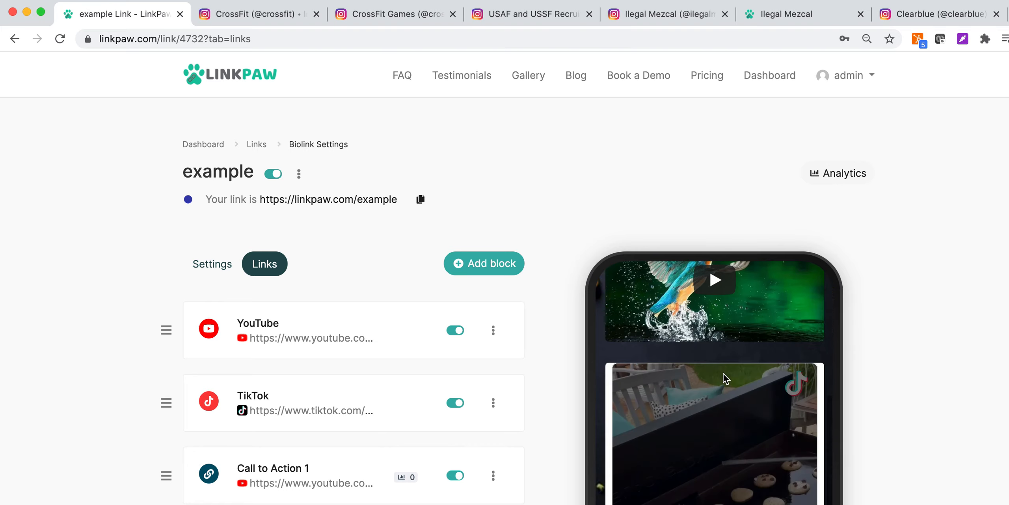
pyautogui.scroll(-3, 723, 373)
pyautogui.scroll(4, 724, 373)
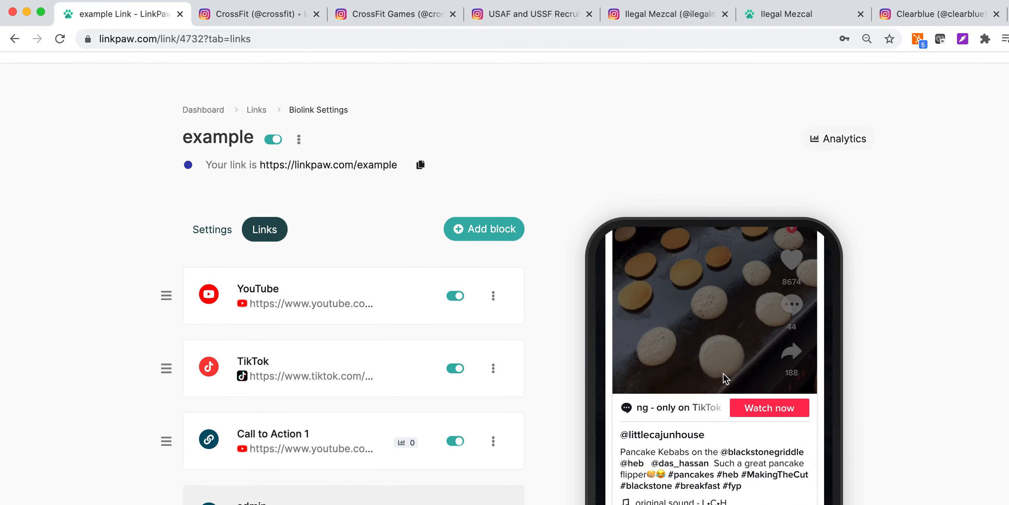
pyautogui.scroll(3, 723, 373)
pyautogui.click(499, 262)
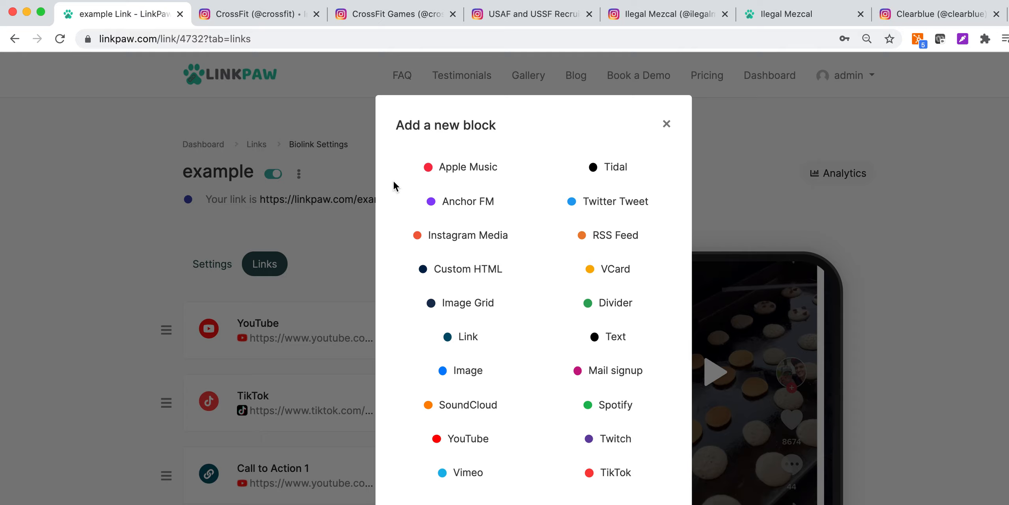
pyautogui.click(666, 125)
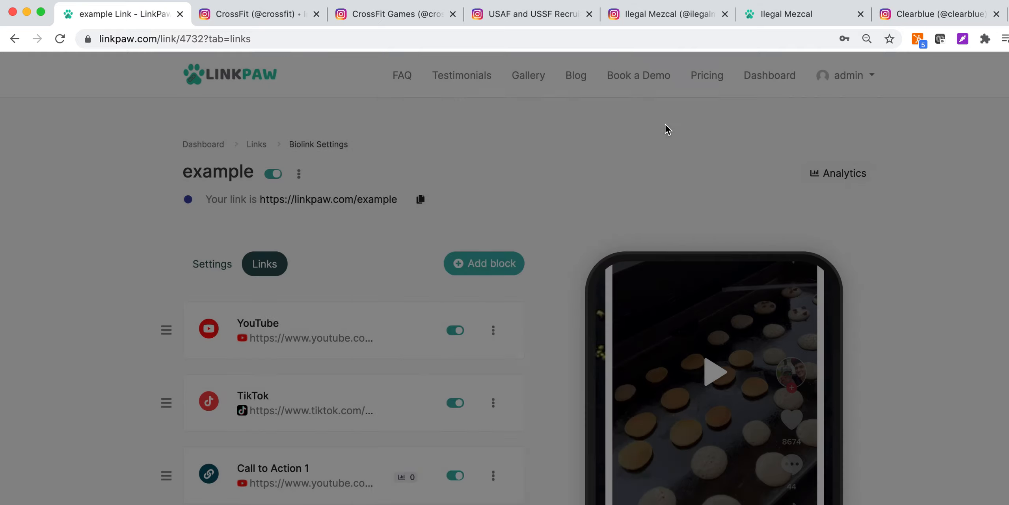
pyautogui.scroll(-1, 391, 350)
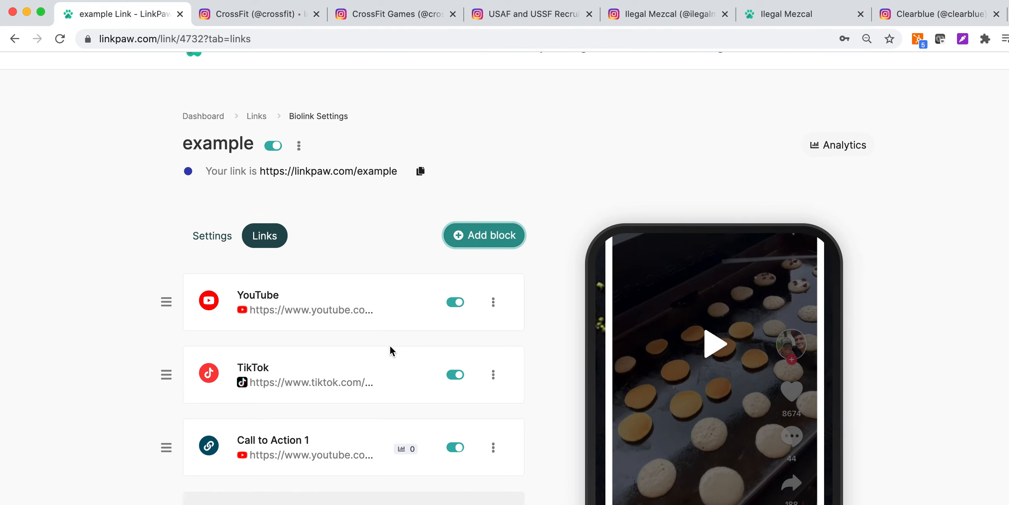
pyautogui.scroll(6, 745, 431)
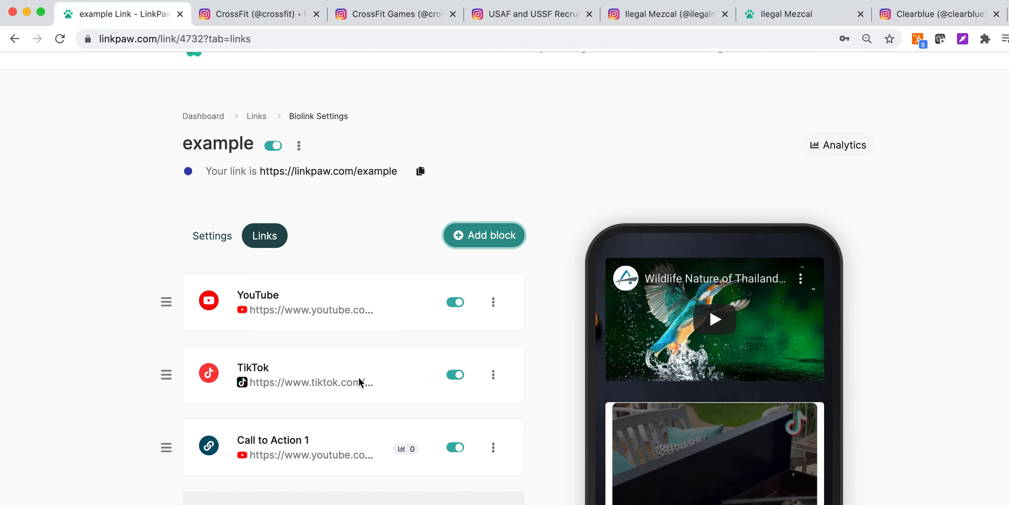
pyautogui.scroll(-8, 281, 374)
pyautogui.scroll(-5, 688, 351)
pyautogui.scroll(10, 687, 351)
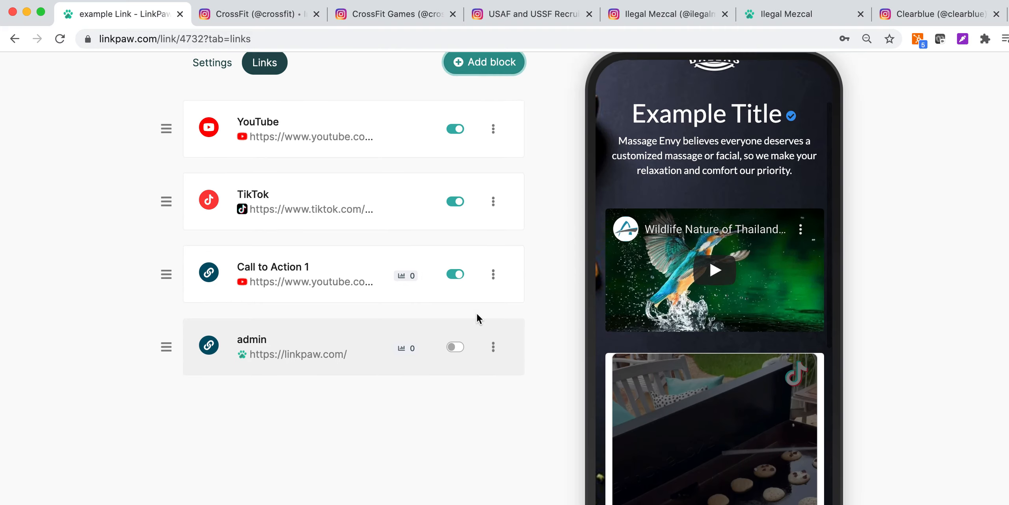
pyautogui.scroll(5, 478, 318)
# Add an Instagram Media block that embeds the first video post from the CrossFit Games Instagram profile, and check it in the preview.
pyautogui.click(473, 268)
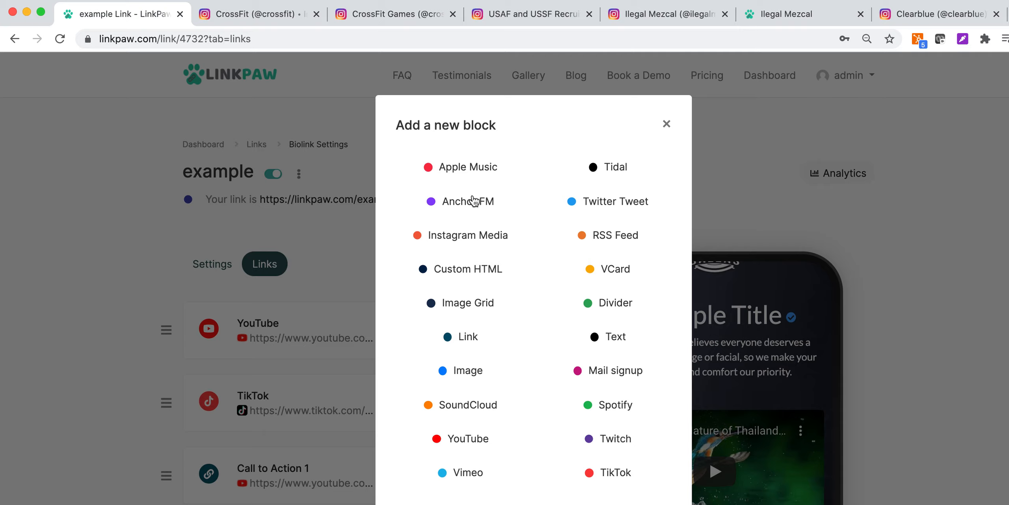
pyautogui.click(388, 13)
pyautogui.scroll(-8, 377, 396)
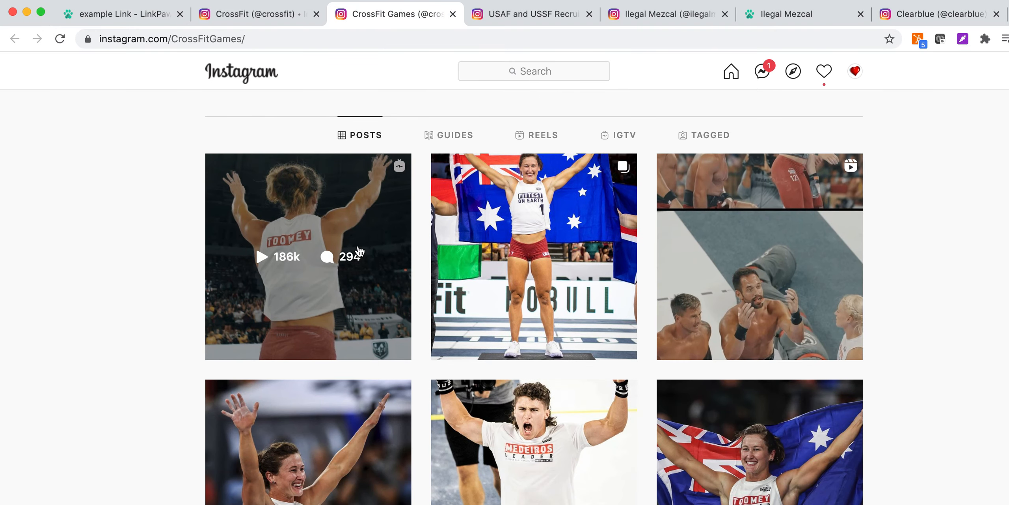
pyautogui.click(360, 252)
pyautogui.click(125, 15)
pyautogui.scroll(-5, 702, 380)
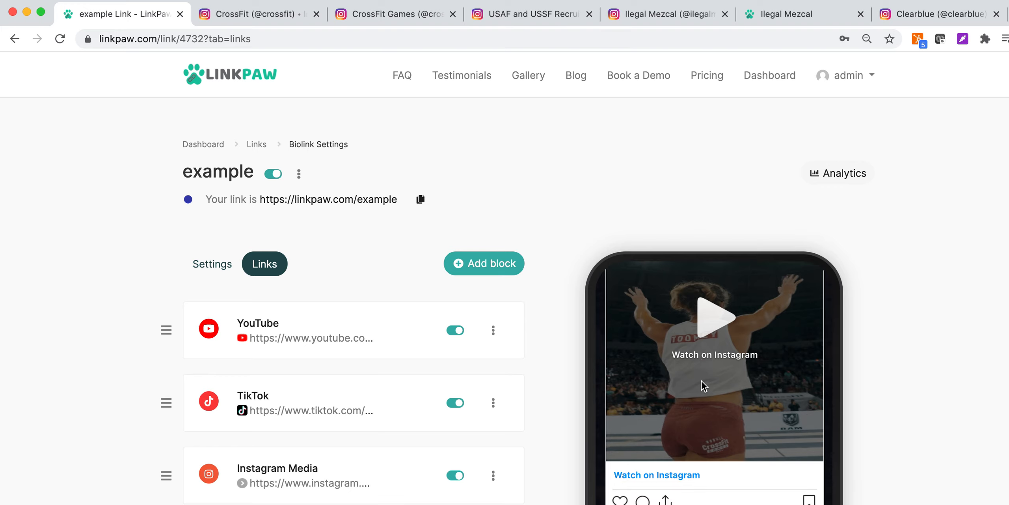
pyautogui.scroll(3, 702, 380)
# Open the selection of block types for adding another block to the page.
pyautogui.click(499, 263)
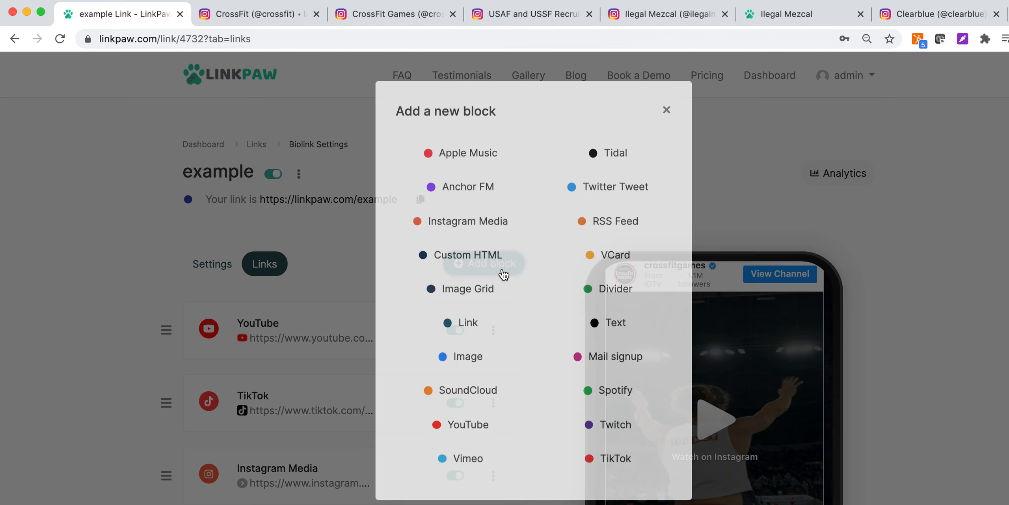